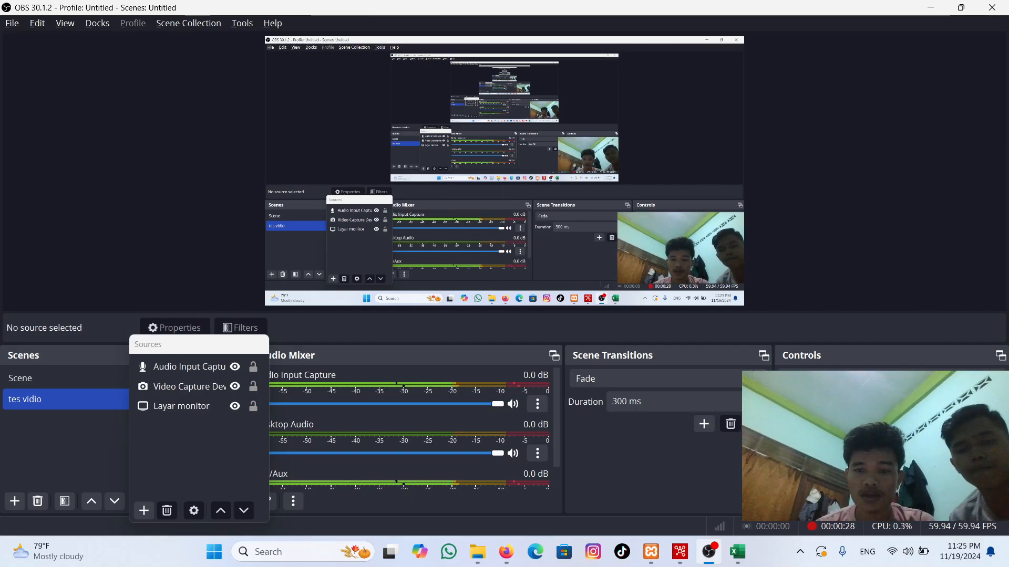
Step: Review the module list in the XAMPP Control Panel and the Tugas ETL transformation in Spoon
left_click(651, 552)
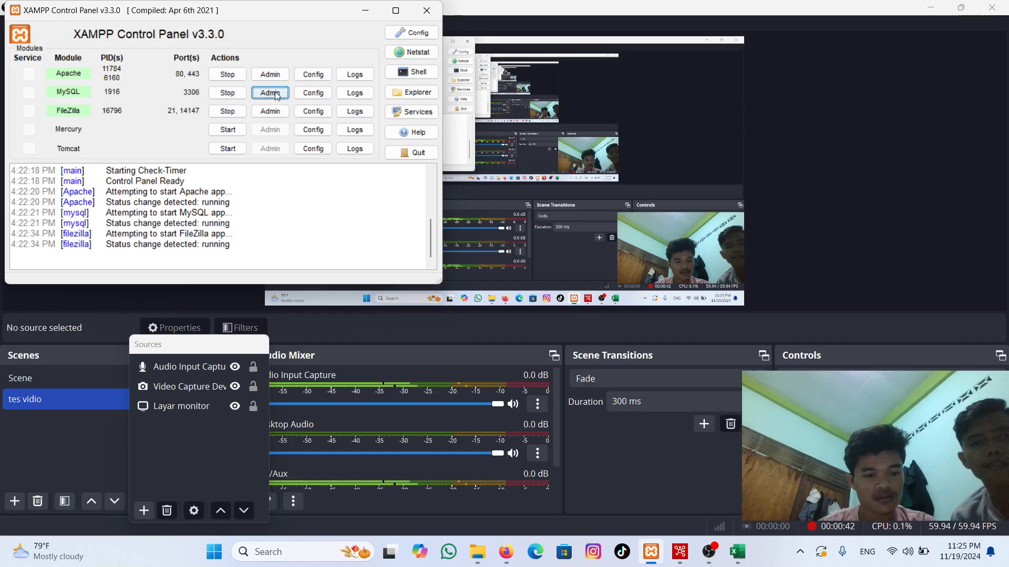
left_click(888, 400)
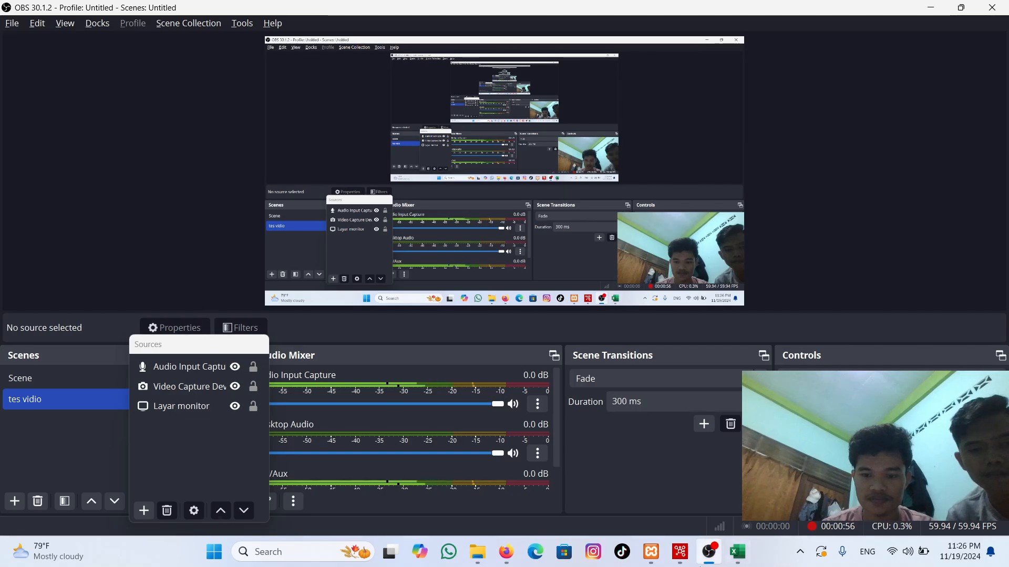
left_click(680, 552)
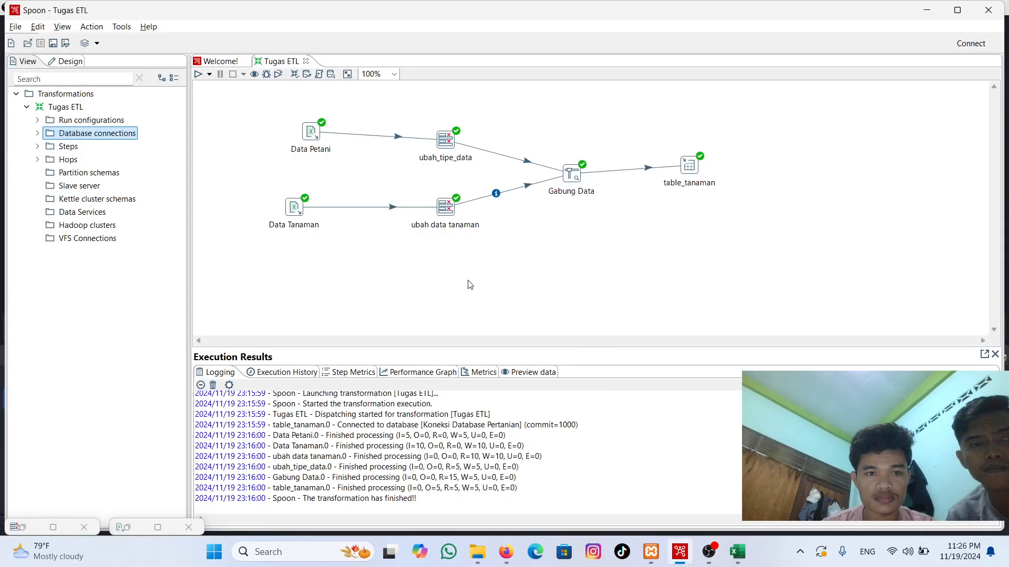
left_click(709, 550)
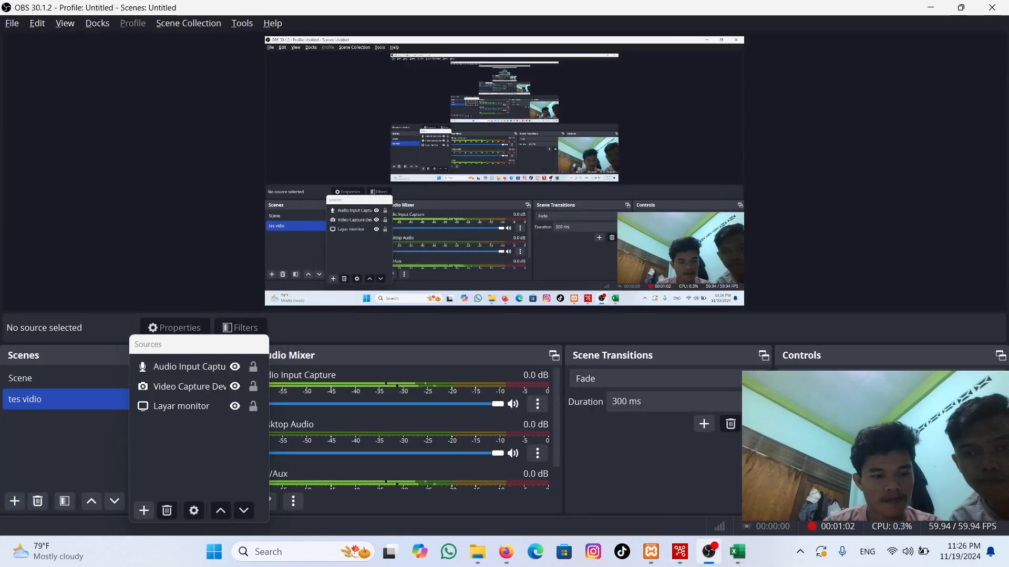
left_click(678, 556)
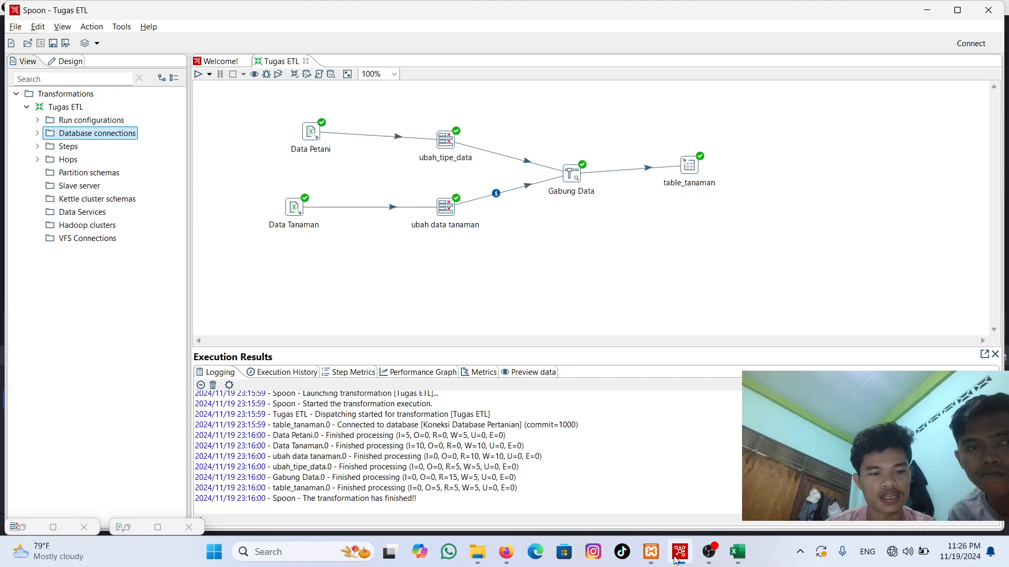
Step: Review the Projek Data Warehouse folder in File Explorer and the Tabel Petani workbook in Excel
left_click(476, 553)
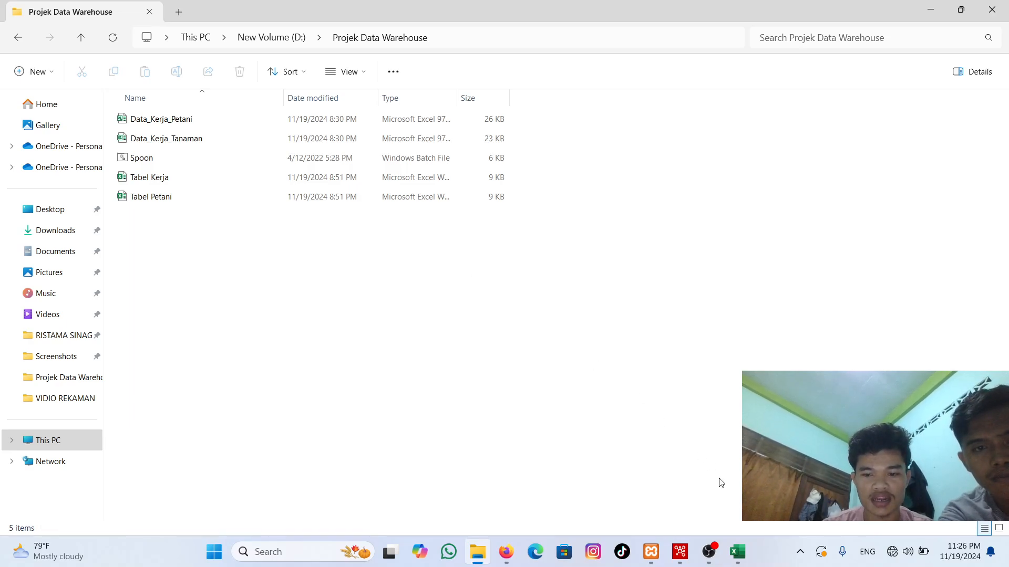
left_click(738, 552)
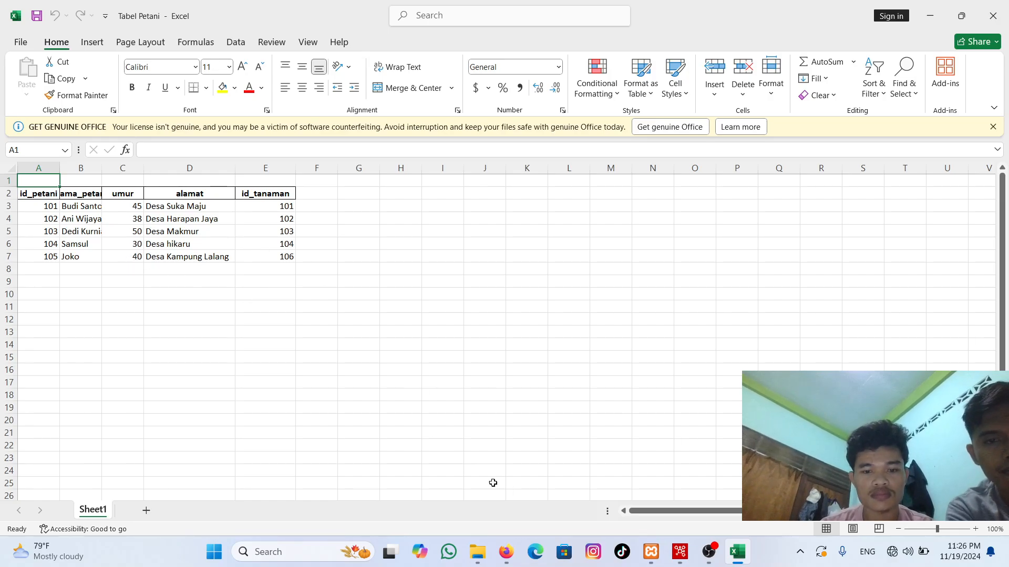
mouse_move(510, 554)
mouse_move(709, 552)
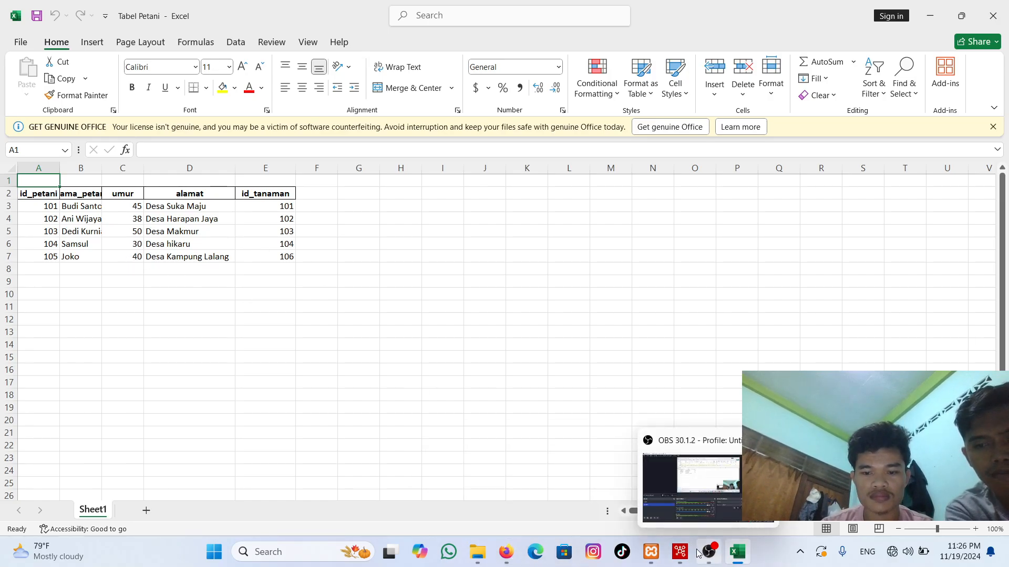
left_click(730, 501)
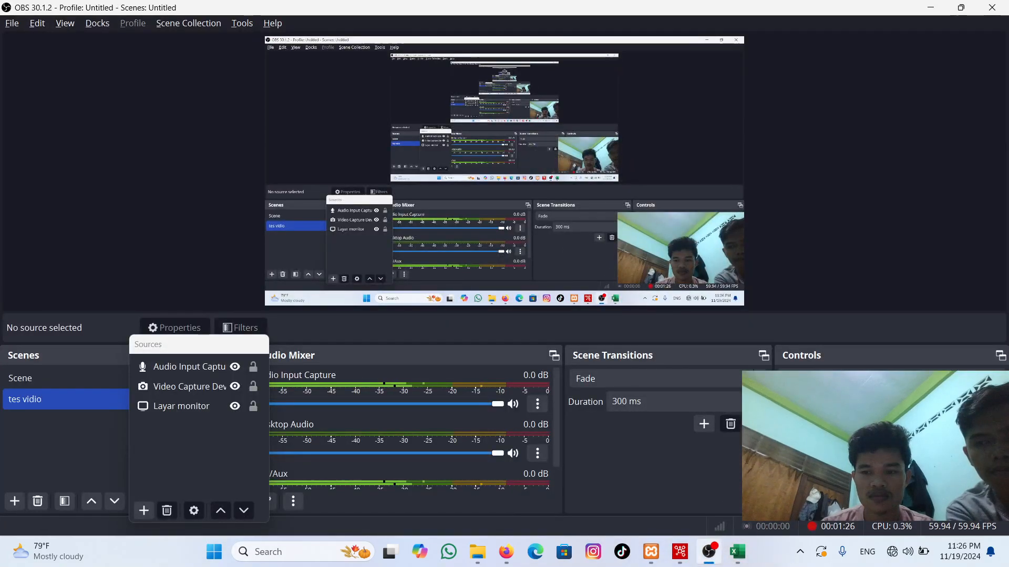
left_click(994, 401)
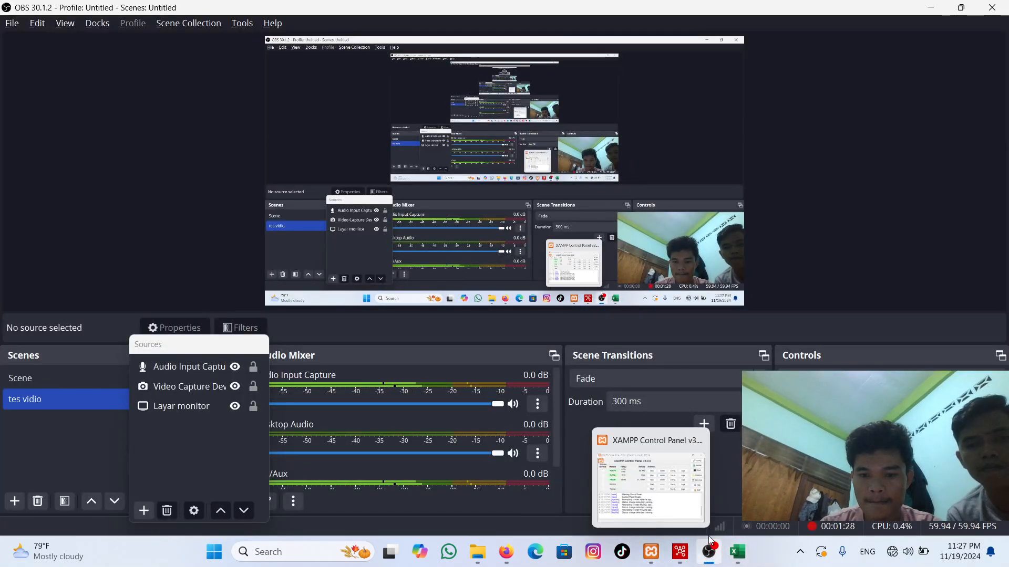
mouse_move(680, 552)
left_click(680, 506)
left_click(680, 506)
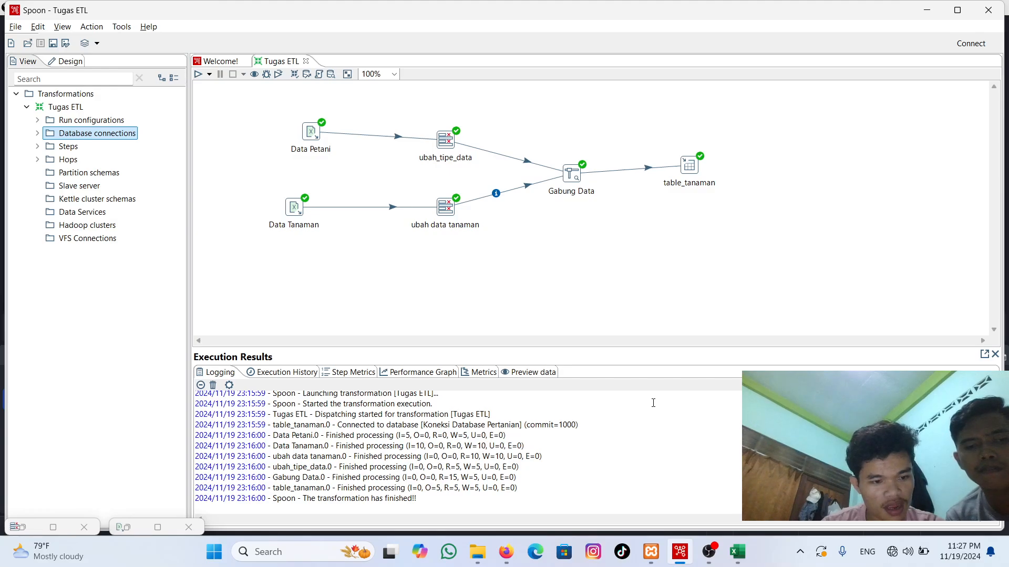
Step: Switch to the XAMPP Control Panel and open phpMyAdmin for the MySQL module
mouse_move(651, 549)
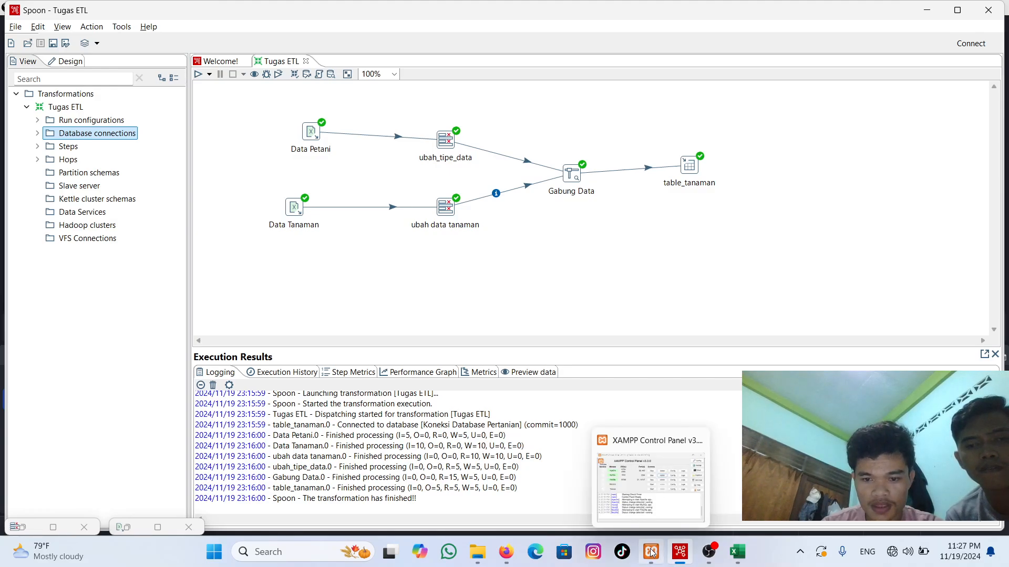
left_click(665, 454)
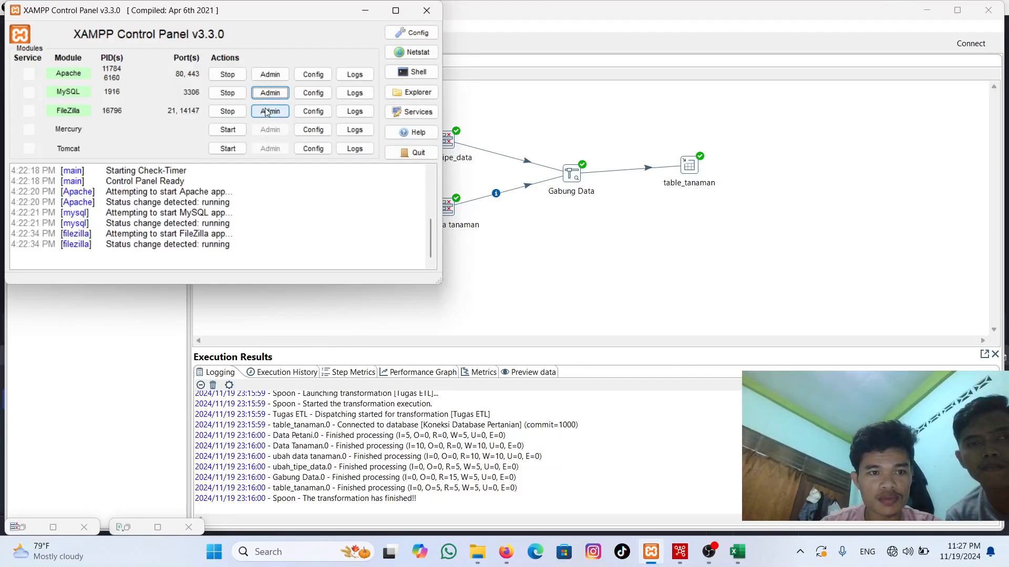
left_click(270, 93)
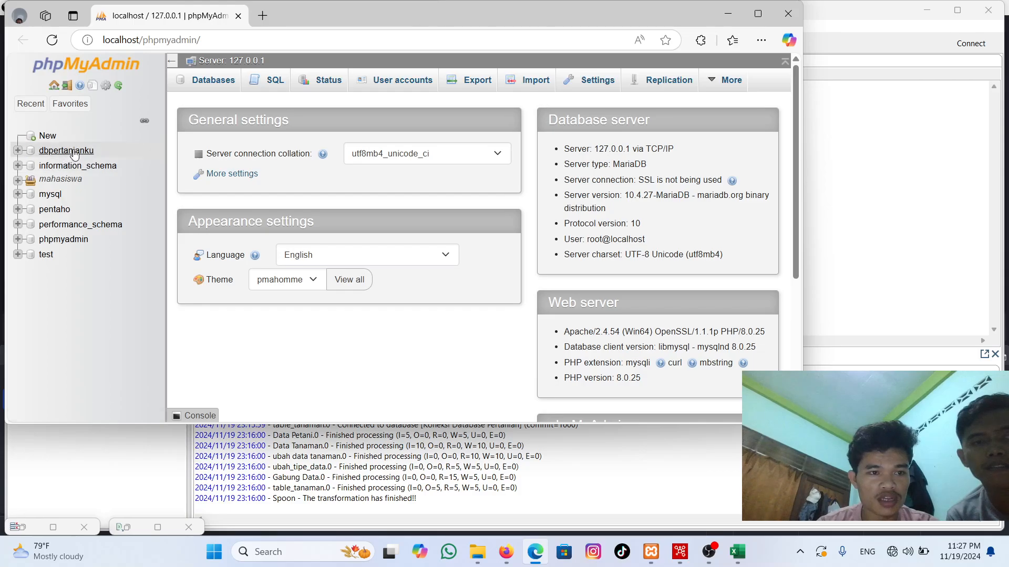
mouse_move(709, 551)
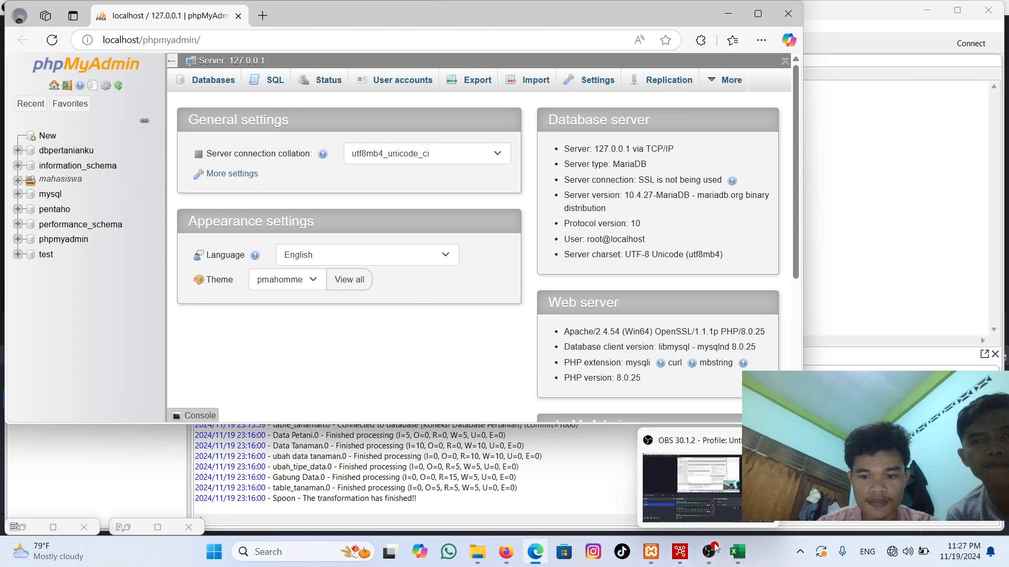
left_click(727, 505)
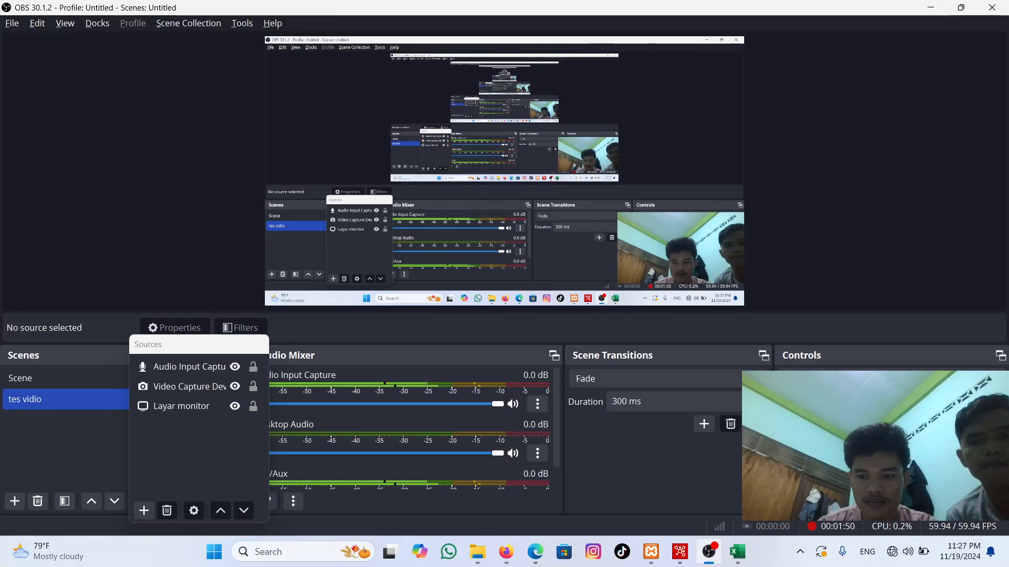
Step: Switch to Spoon and start a new database connection of type MySQL in the Tugas ETL transformation
left_click(679, 554)
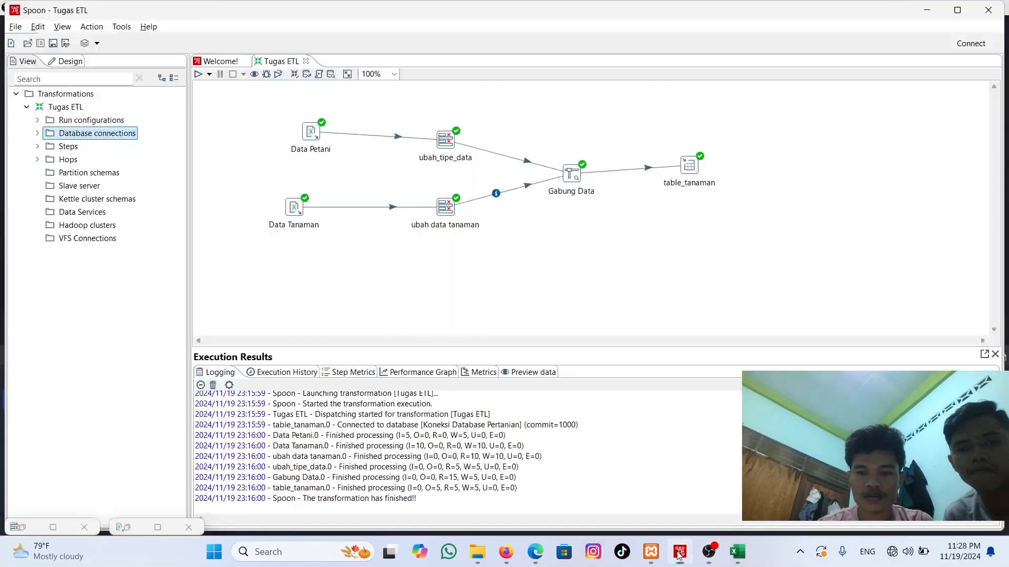
left_click(55, 95)
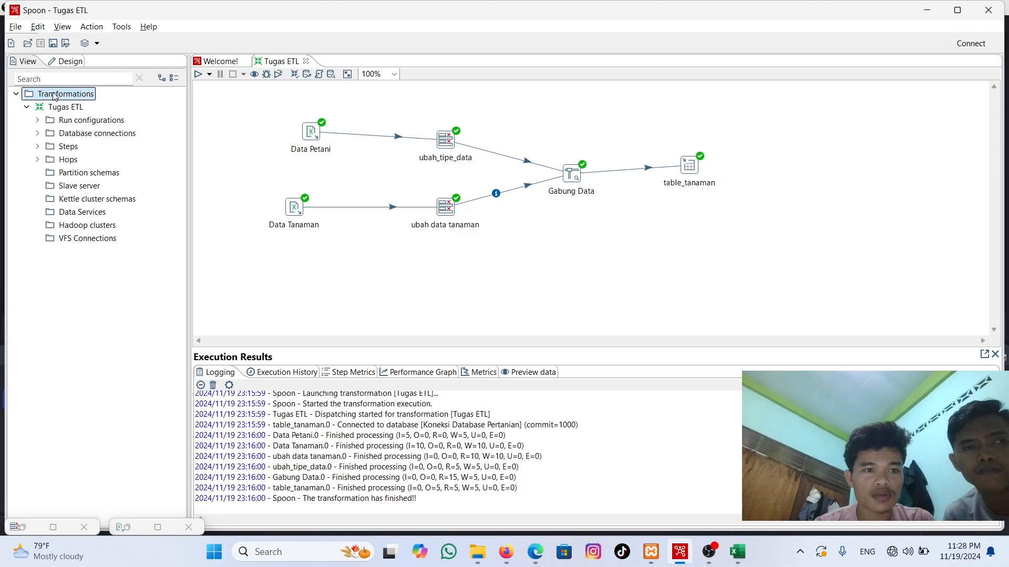
left_click(104, 135)
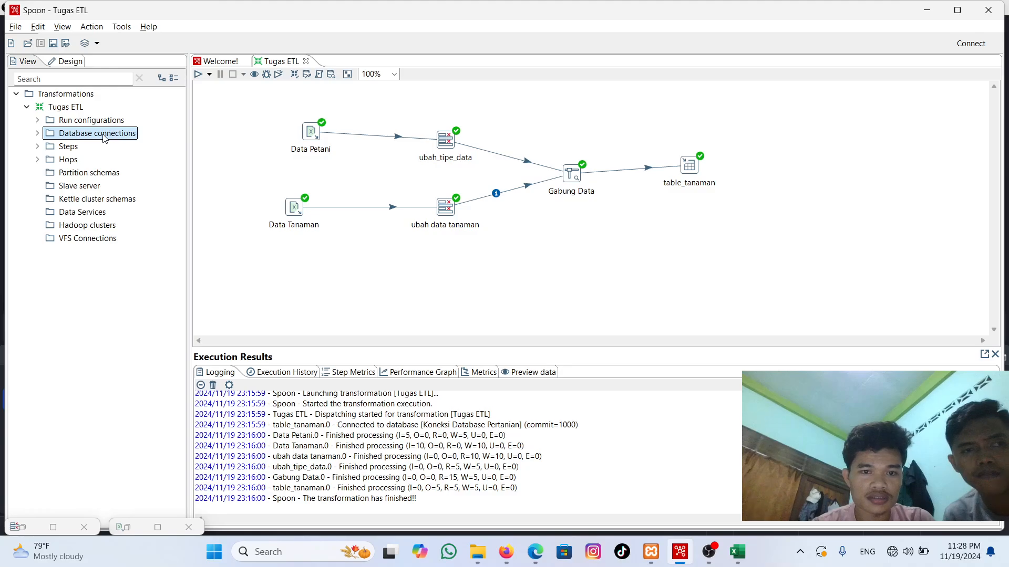
double_click(104, 135)
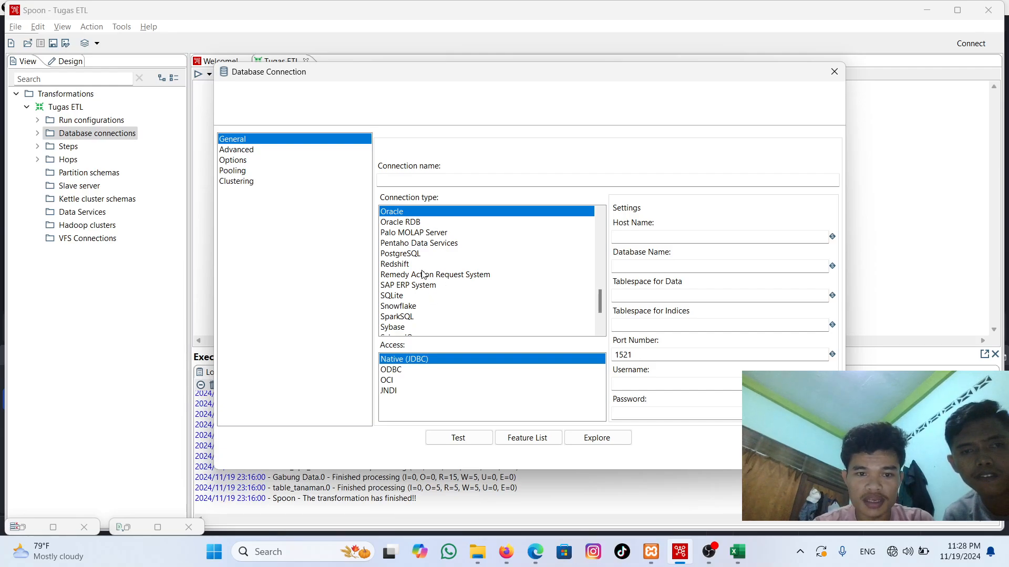
scroll(420, 306, "up", 3)
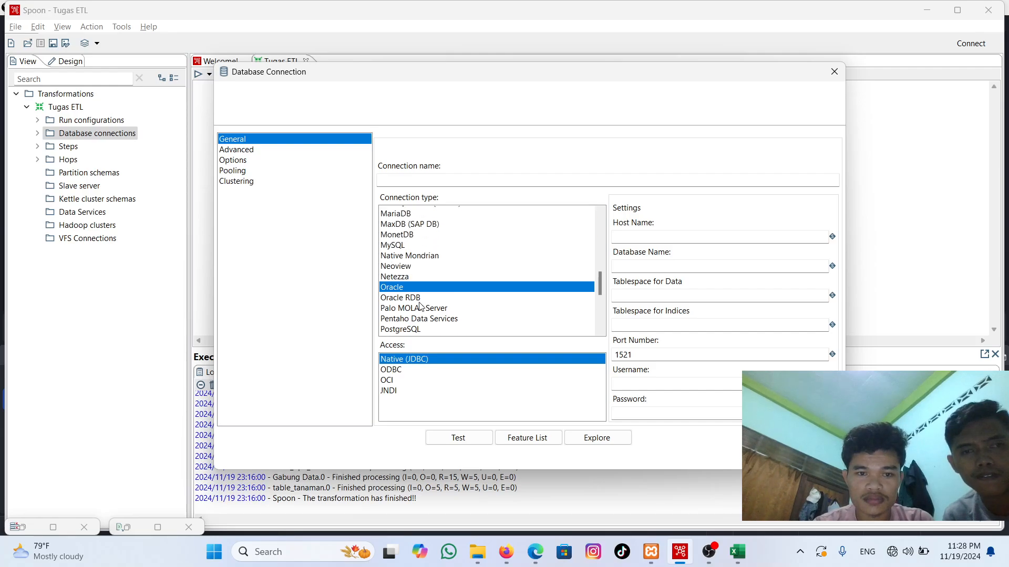
left_click(442, 264)
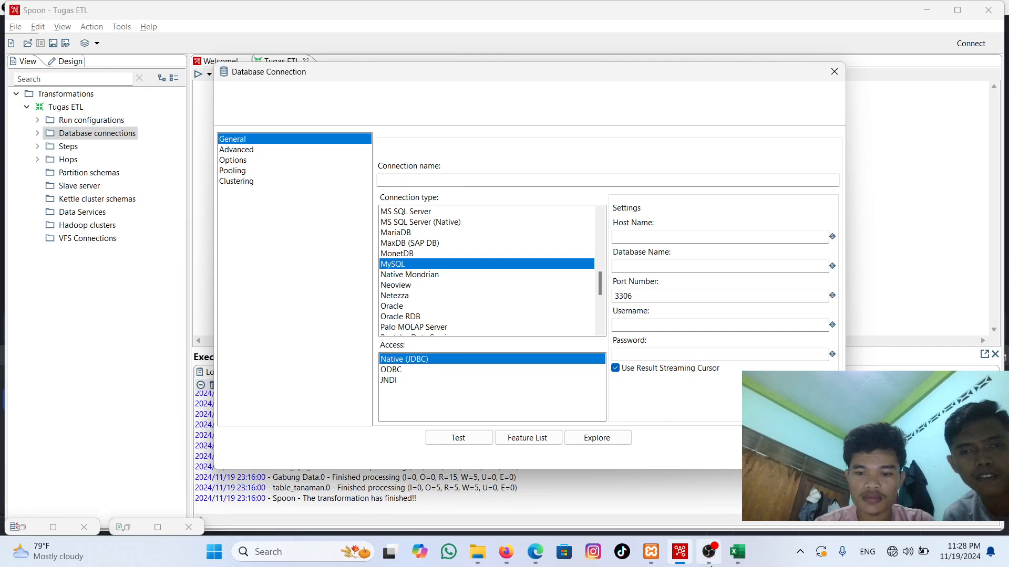
mouse_move(710, 552)
left_click(714, 509)
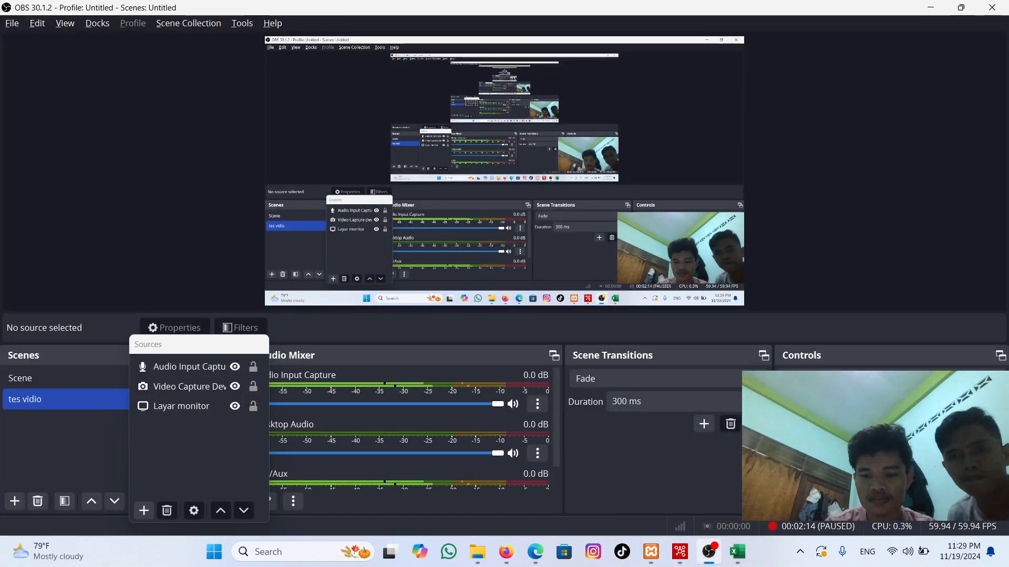
mouse_move(679, 552)
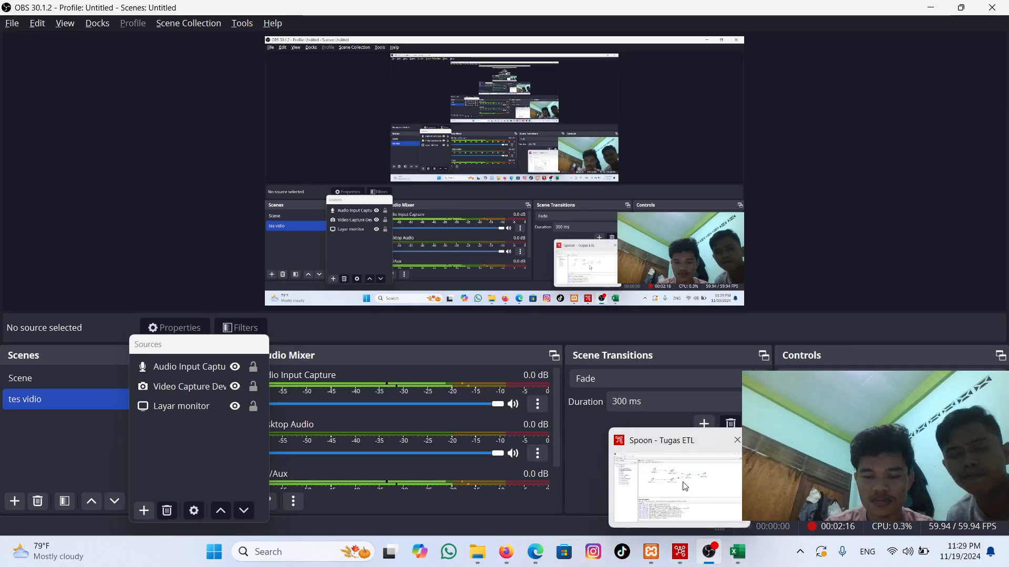
left_click(682, 482)
Step: Name the connection "koneksi database pertanian" and set its host name to localhost
left_click(444, 180)
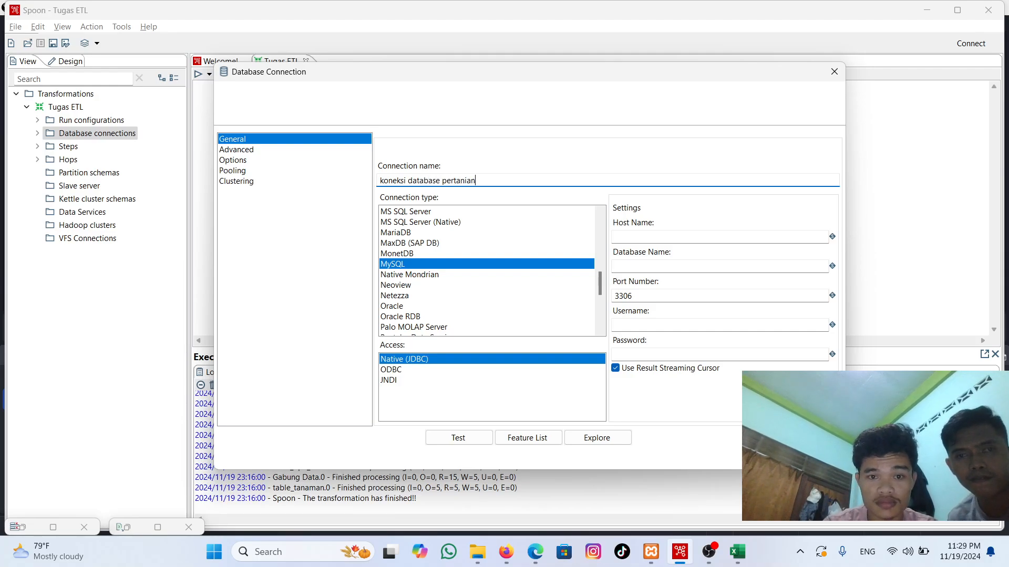
left_click(655, 236)
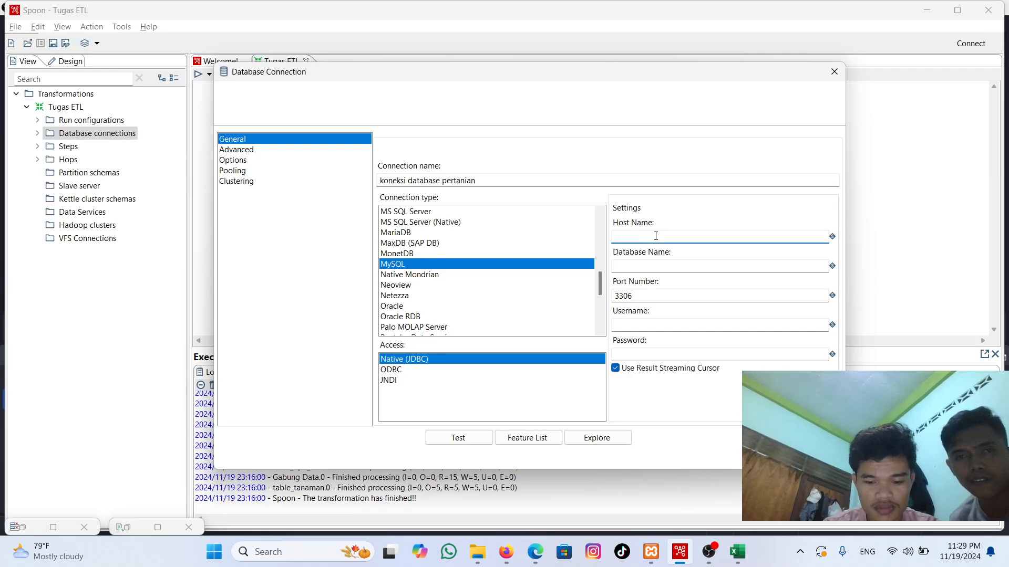
type("local")
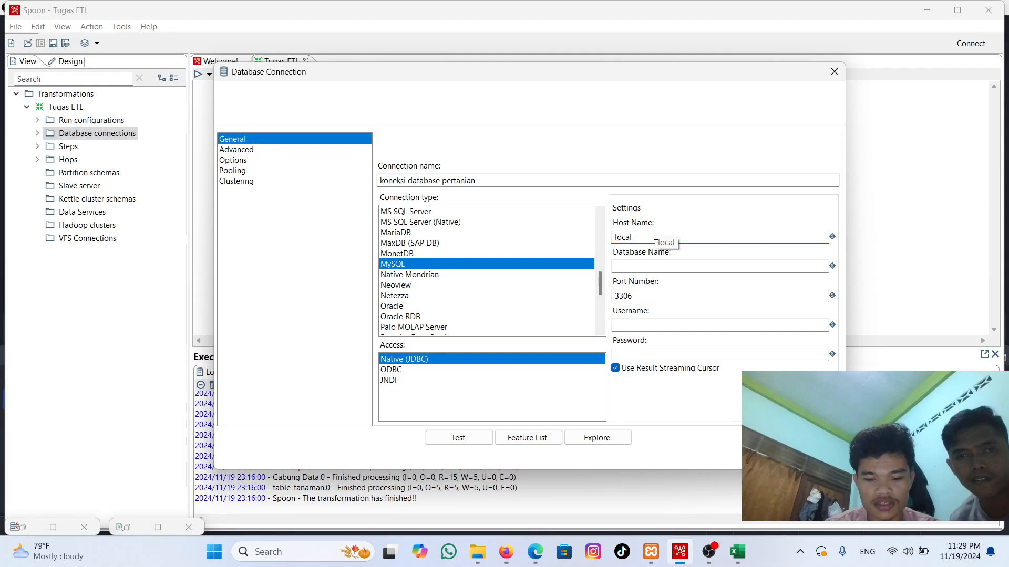
type("o")
key("BackSpace")
type("host")
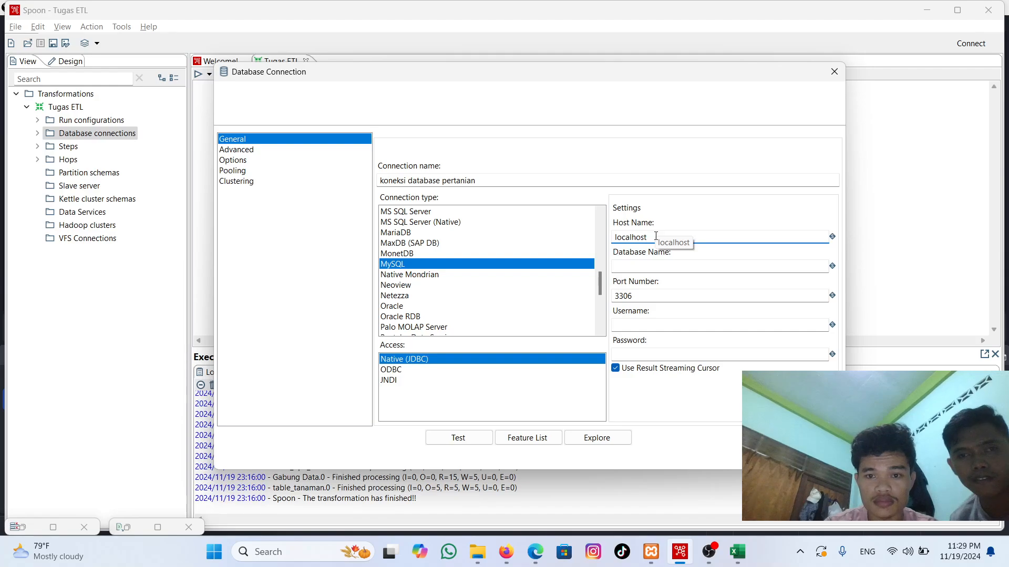
Step: Set the connection's database name to DBpertanianku
left_click(654, 267)
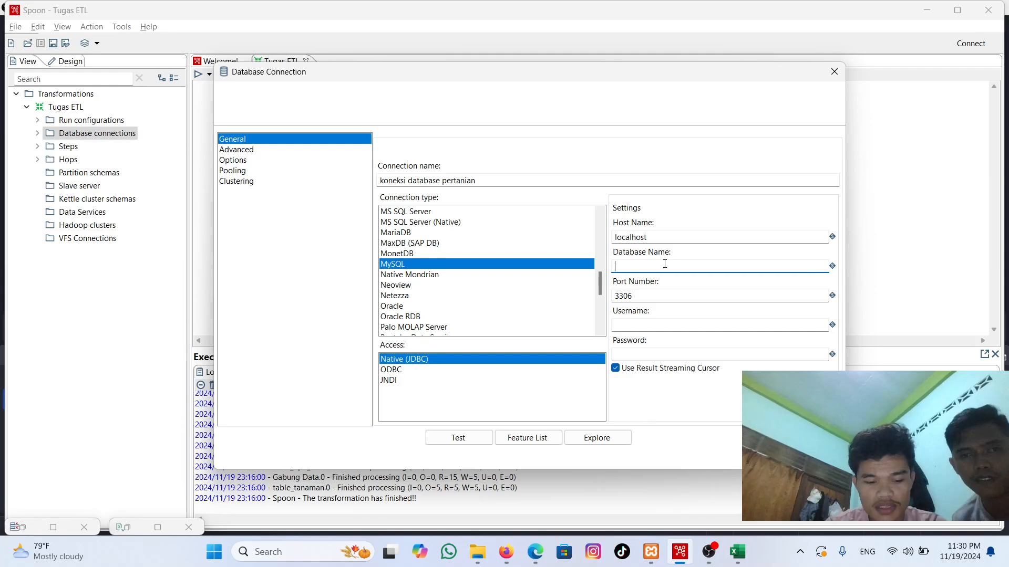
type("DB ")
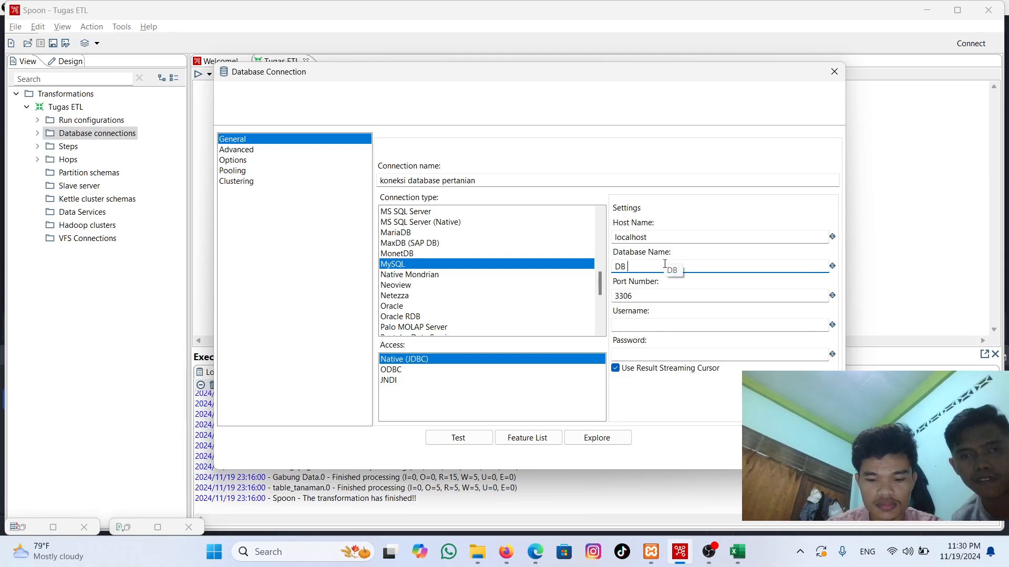
type("perta")
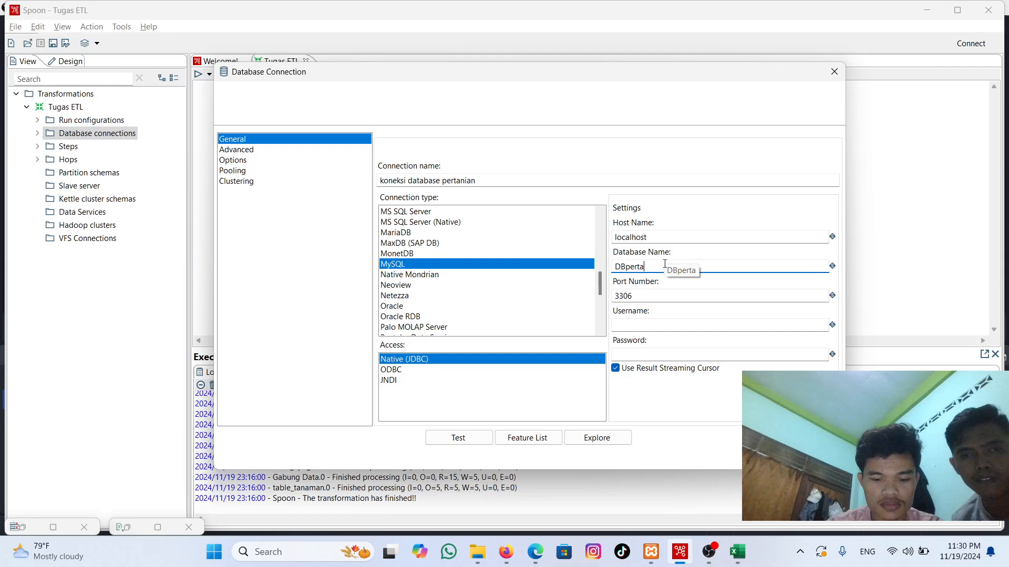
type("nianku")
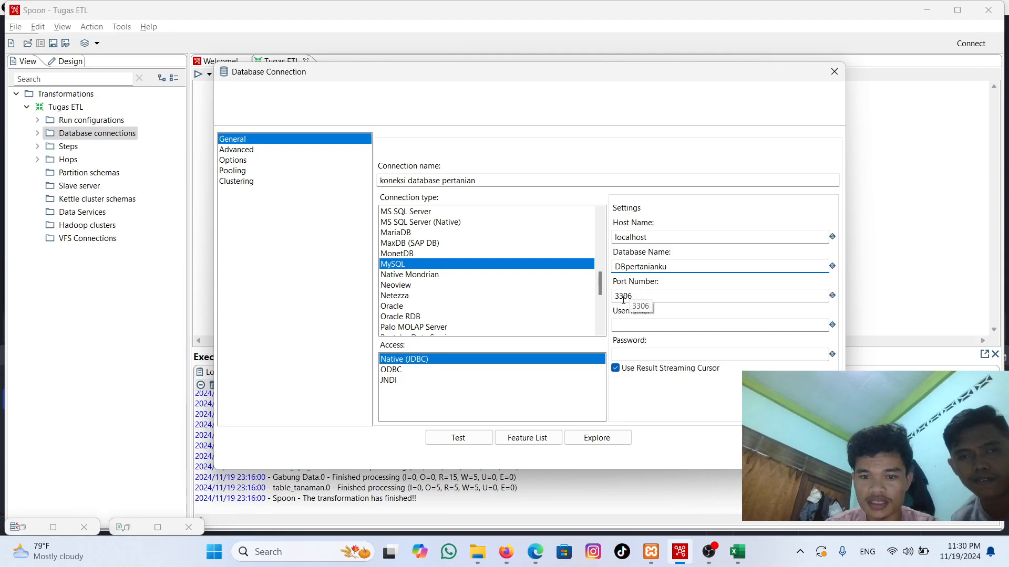
Step: Set the connection's username to root and test the database connection
left_click(647, 326)
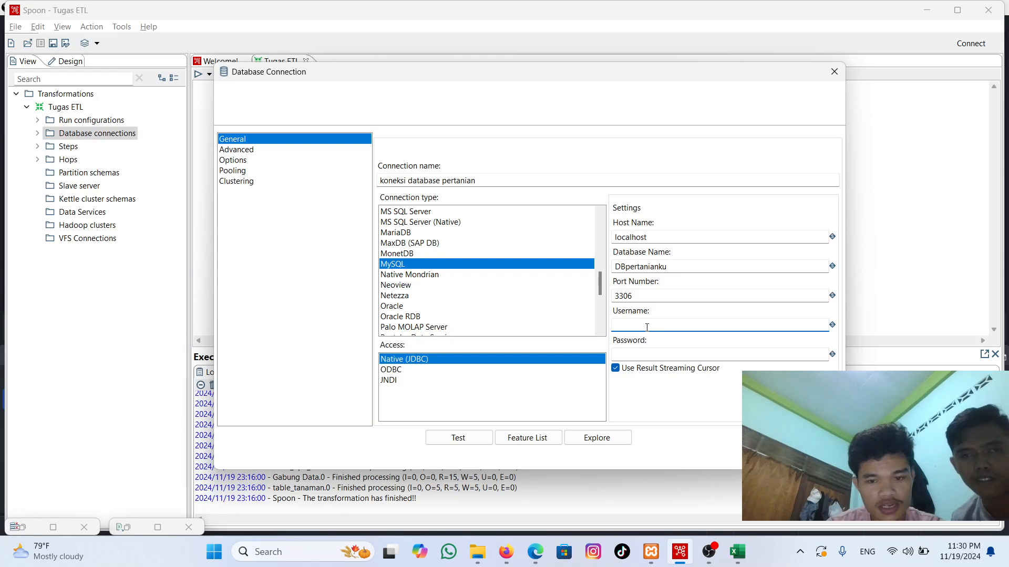
type("root")
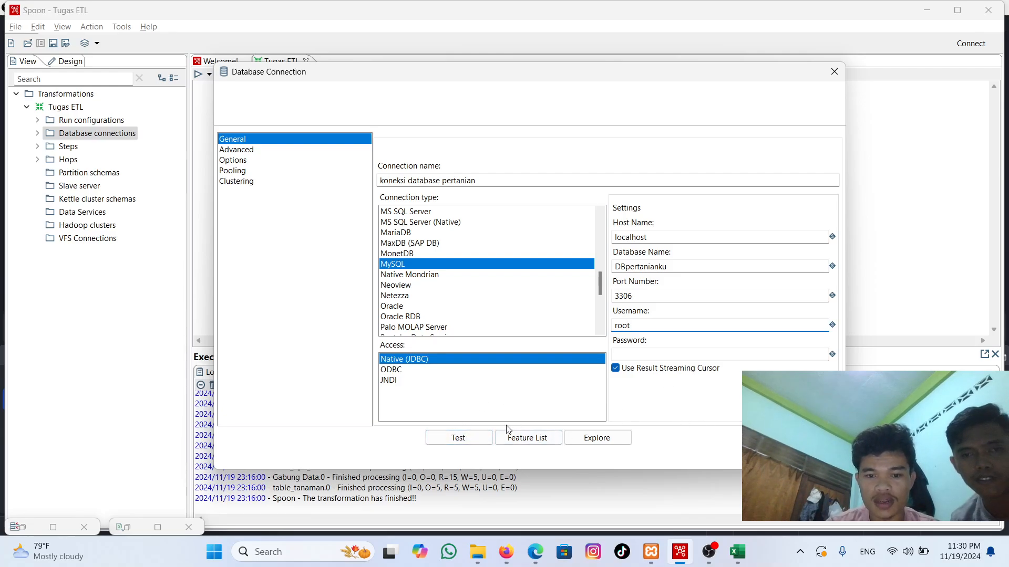
left_click(458, 438)
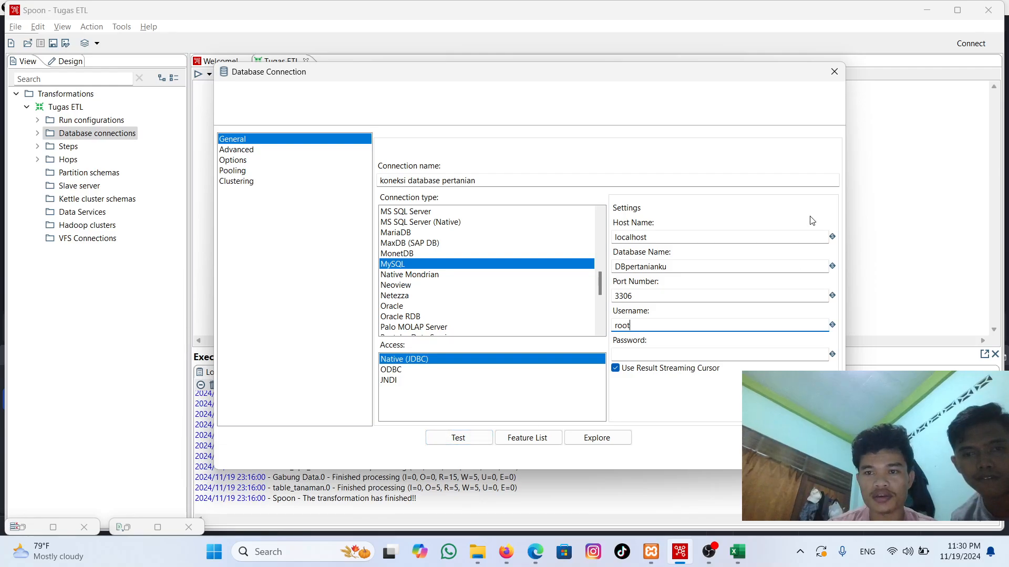
Step: Close the new database connection settings without saving them
left_click(834, 72)
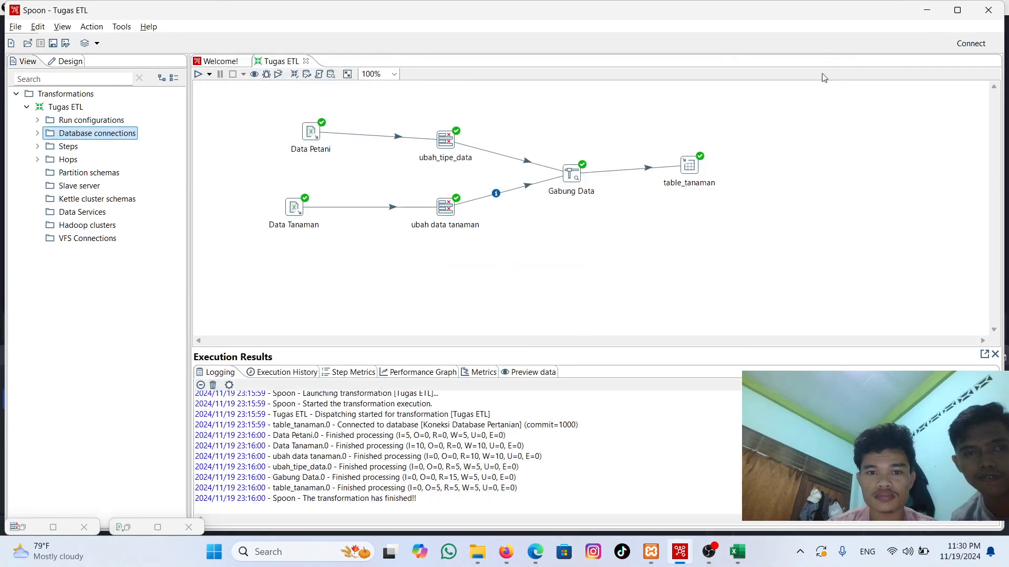
mouse_move(708, 552)
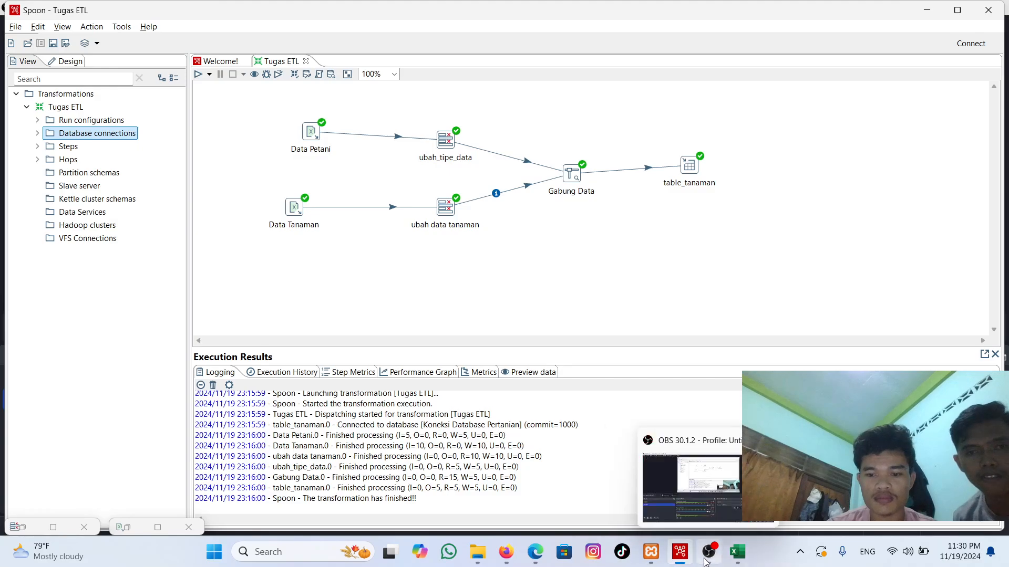
left_click(729, 482)
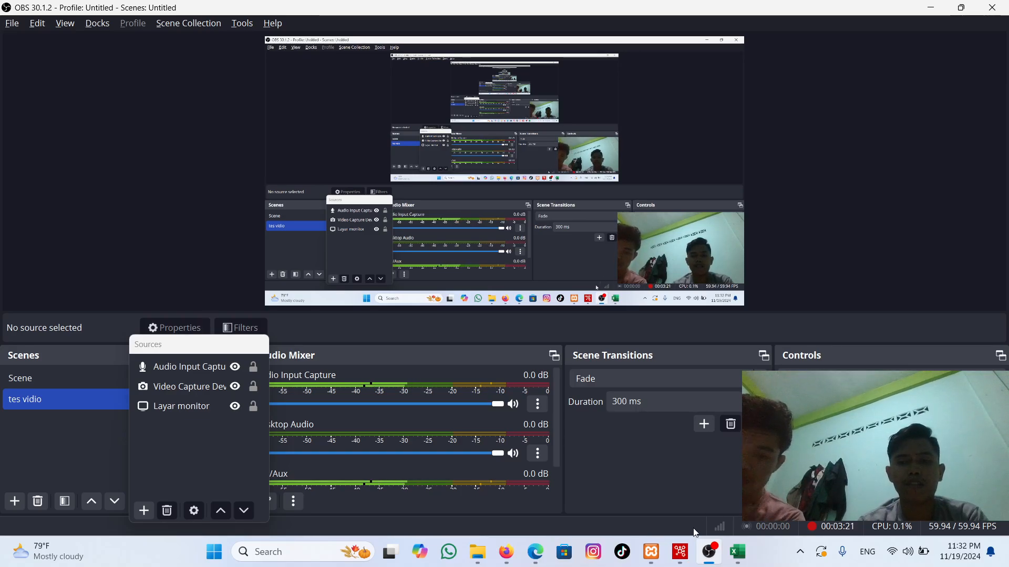
left_click(678, 489)
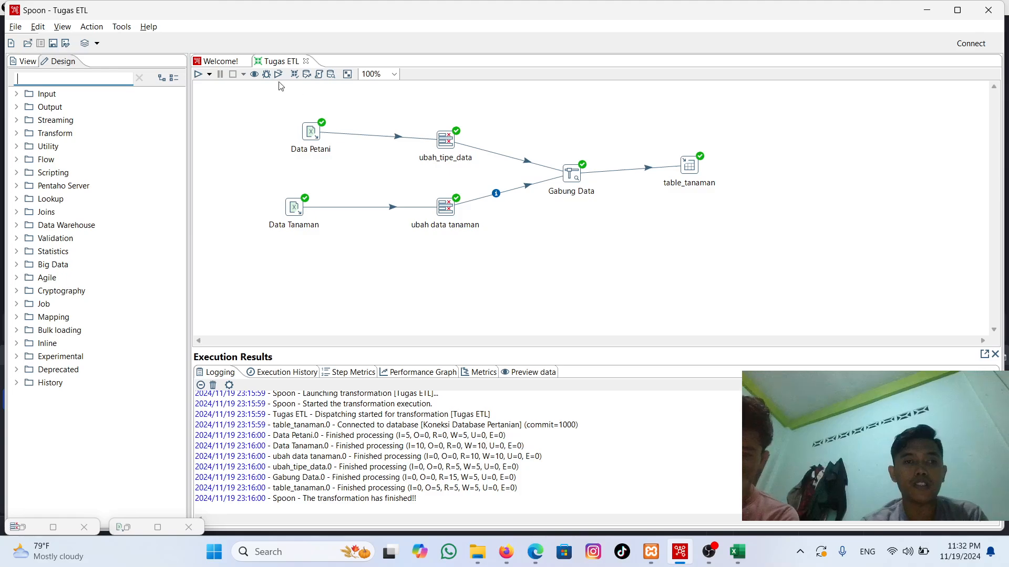
Step: Open the Data Petani Excel input, review the spreadsheet engine types and choose Tabel Petani.xlsx from Projek Data Warehouse as its file
double_click(311, 132)
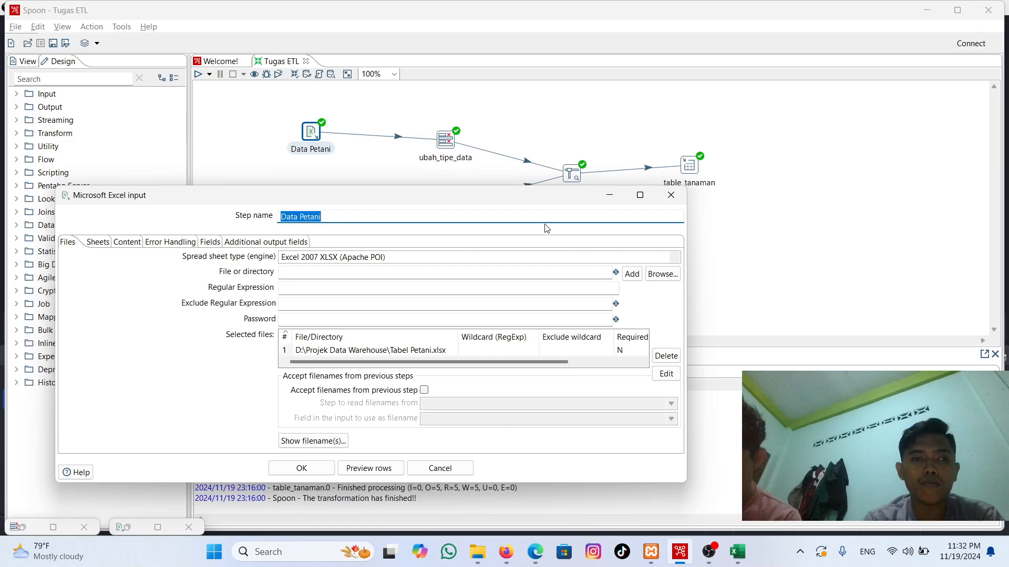
left_click(674, 260)
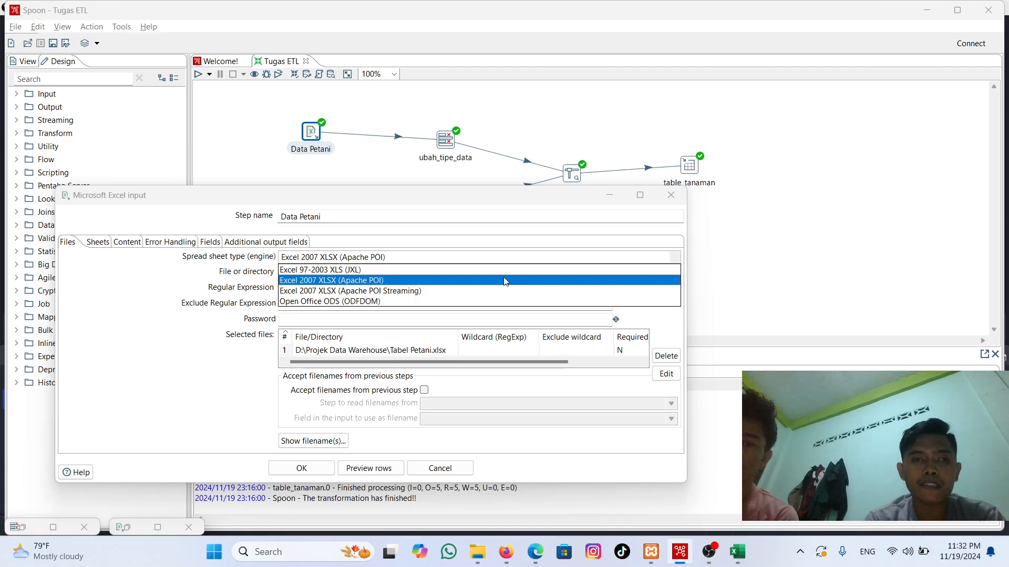
left_click(675, 257)
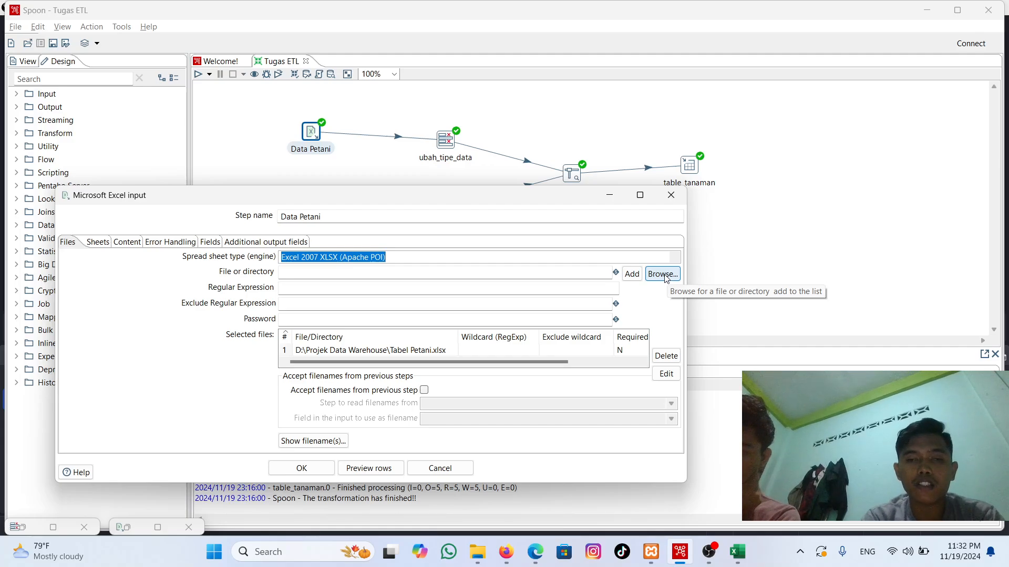
left_click(663, 275)
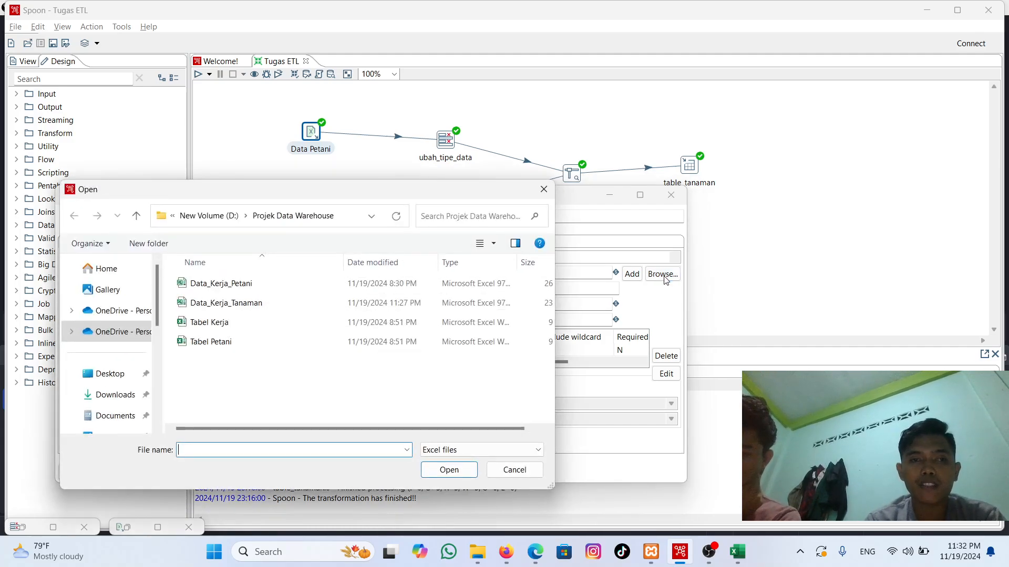
double_click(371, 342)
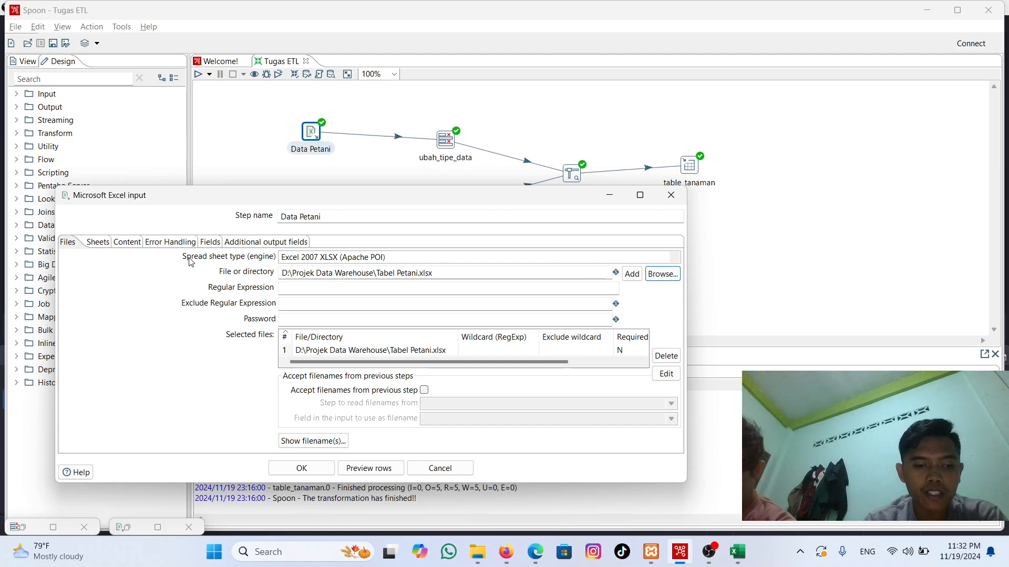
Step: Retrieve the available sheet names for Data Petani, add Sheet1 to the selection and close the list without applying it
left_click(108, 242)
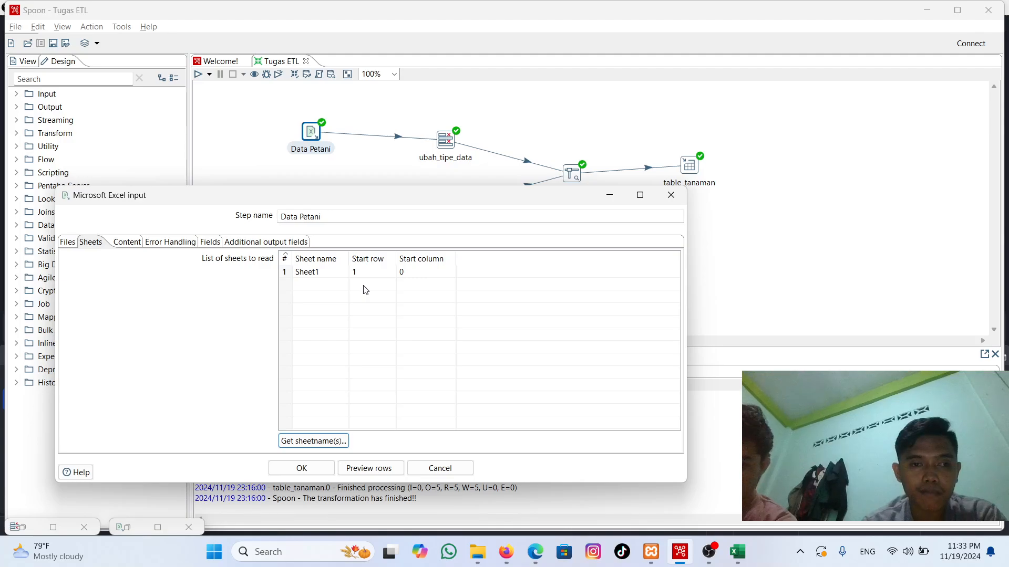
left_click(344, 440)
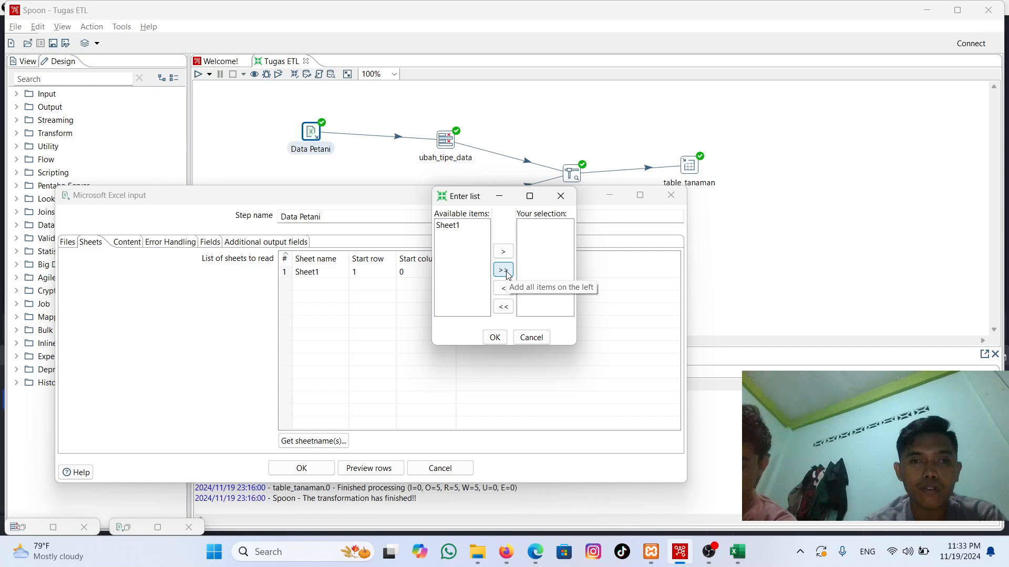
left_click(504, 271)
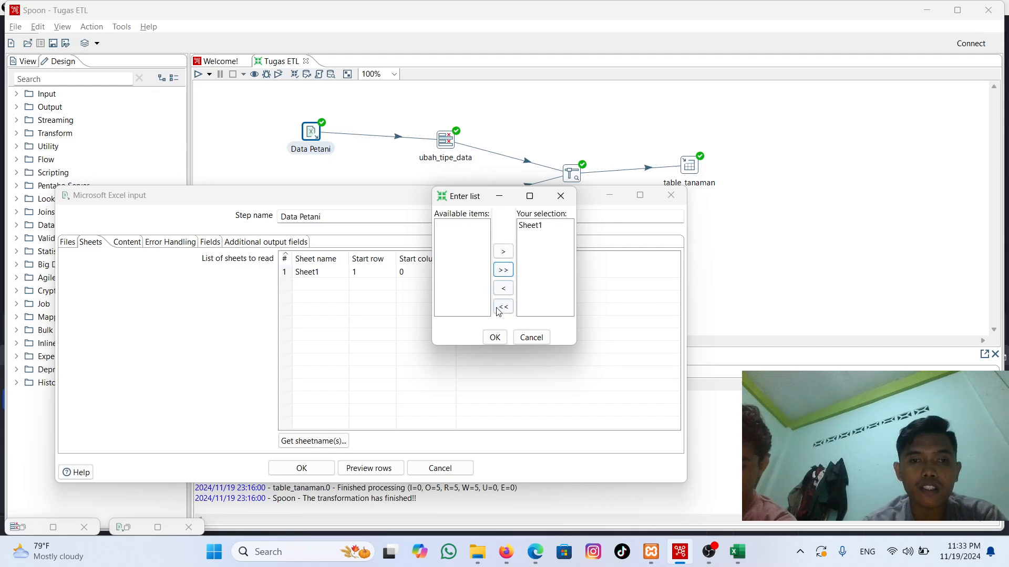
left_click(561, 196)
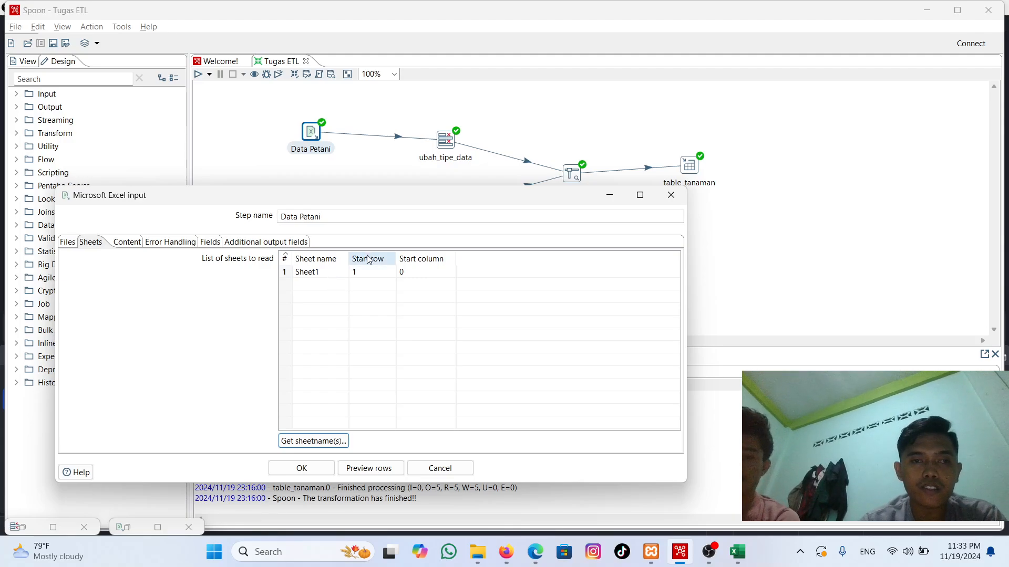
Step: Compare Sheet1's start row and start column with the layout of the Tabel Petani workbook in Excel, and return to Spoon
left_click(362, 274)
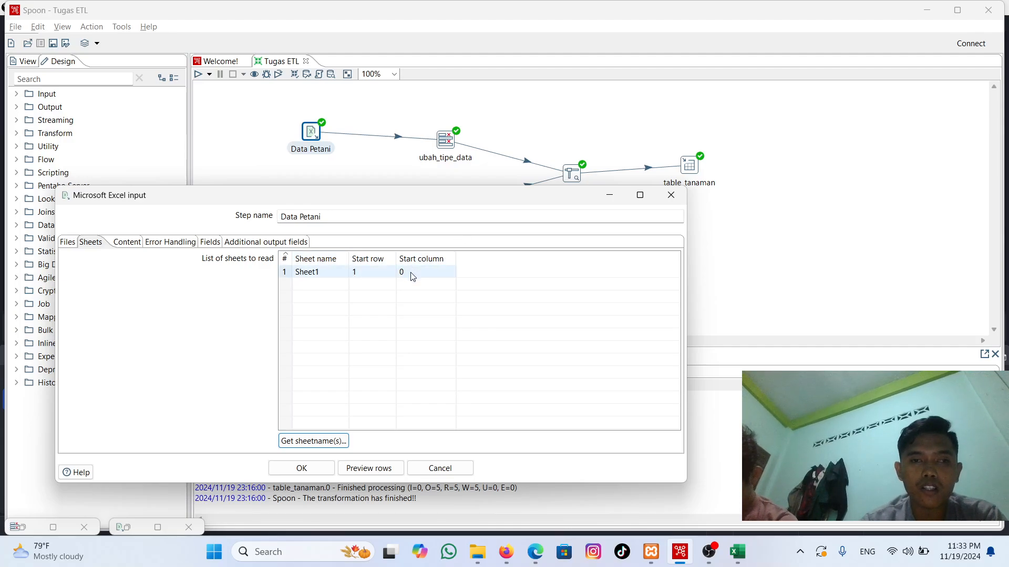
mouse_move(738, 558)
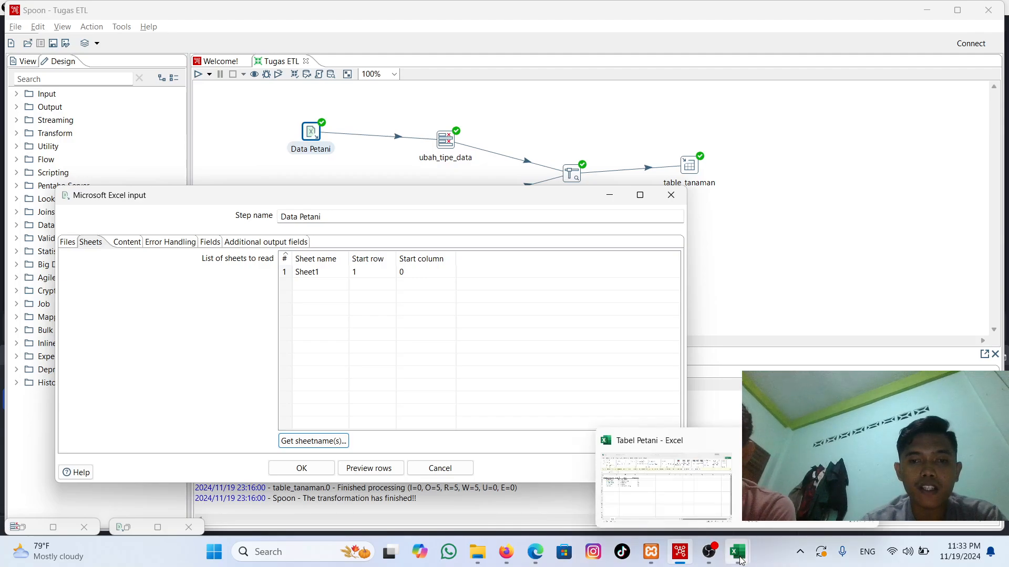
left_click(739, 559)
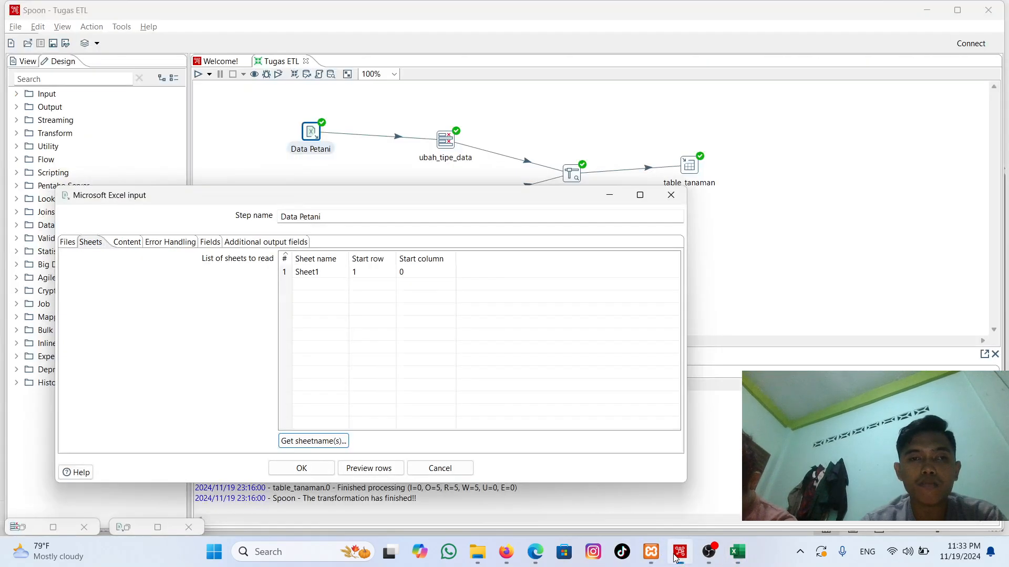
left_click(680, 551)
left_click(428, 274)
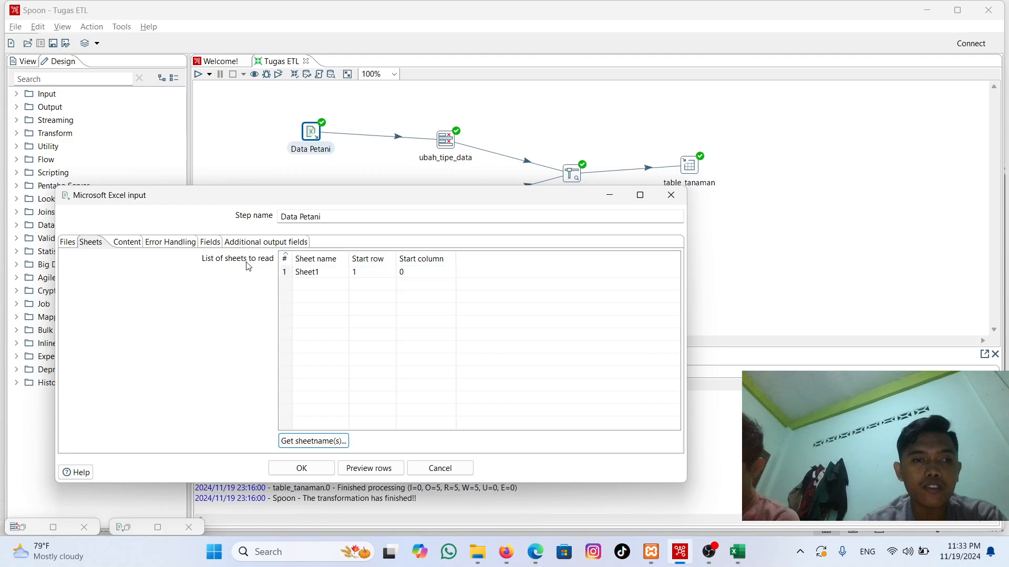
Step: Review the Data Petani fields, preview the data with a limit of 1000 rows and accept the input's settings
left_click(219, 245)
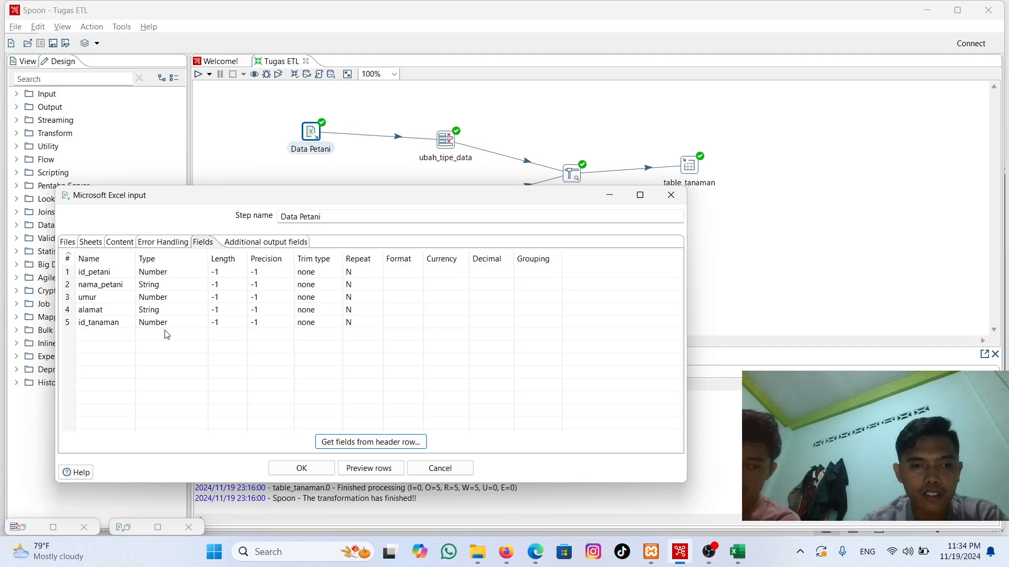
left_click(373, 468)
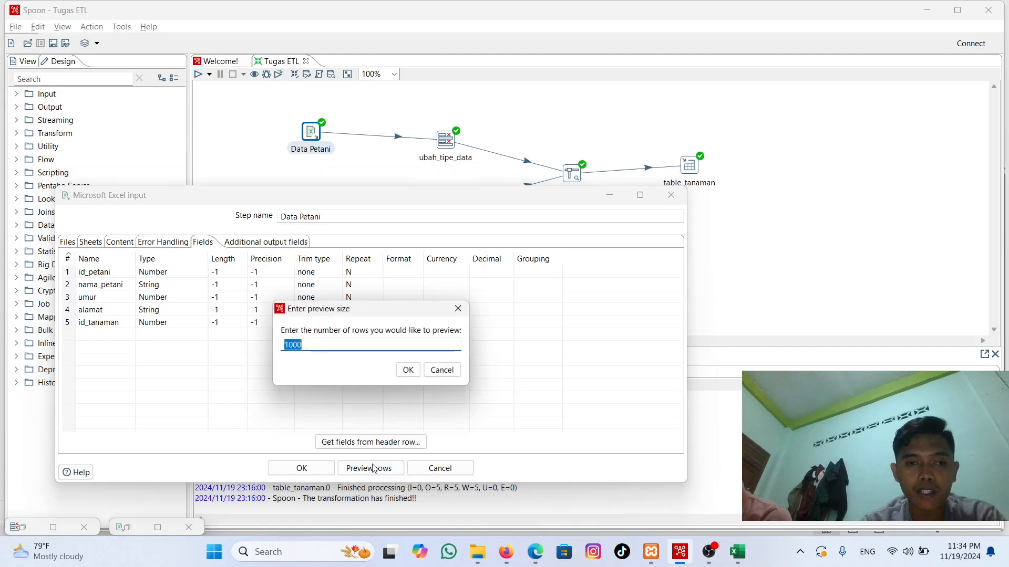
left_click(408, 370)
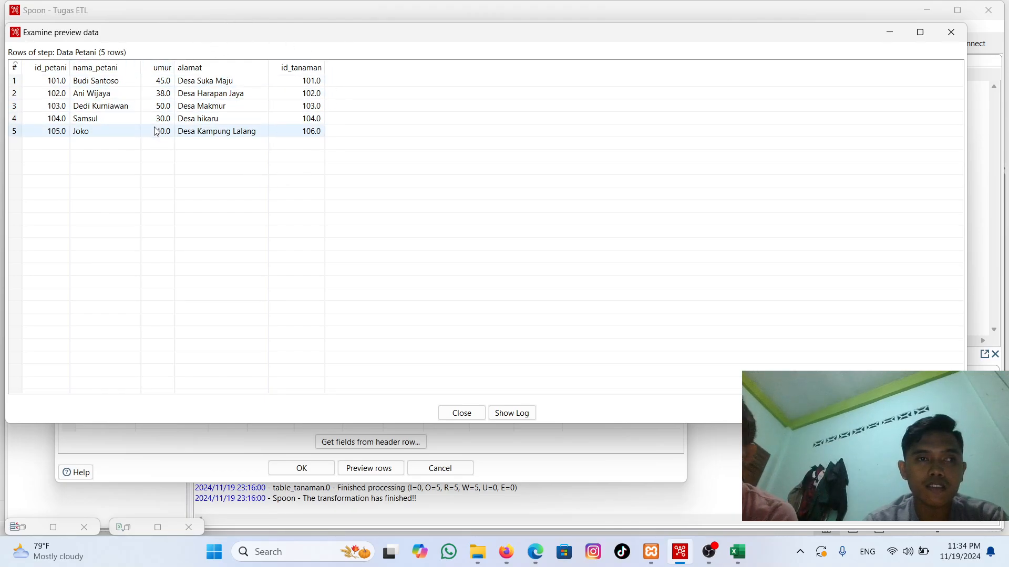
left_click(229, 151)
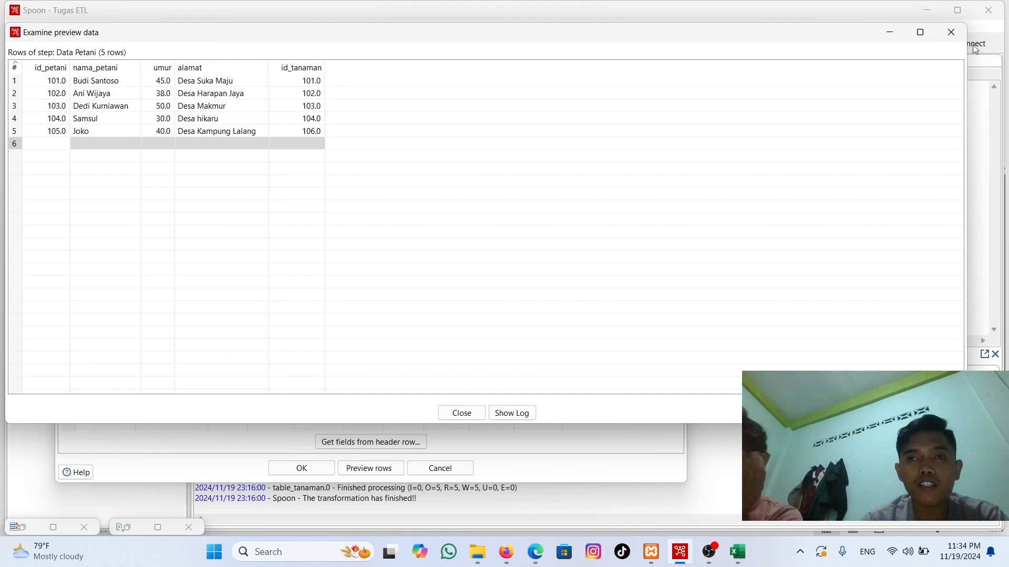
left_click(941, 33)
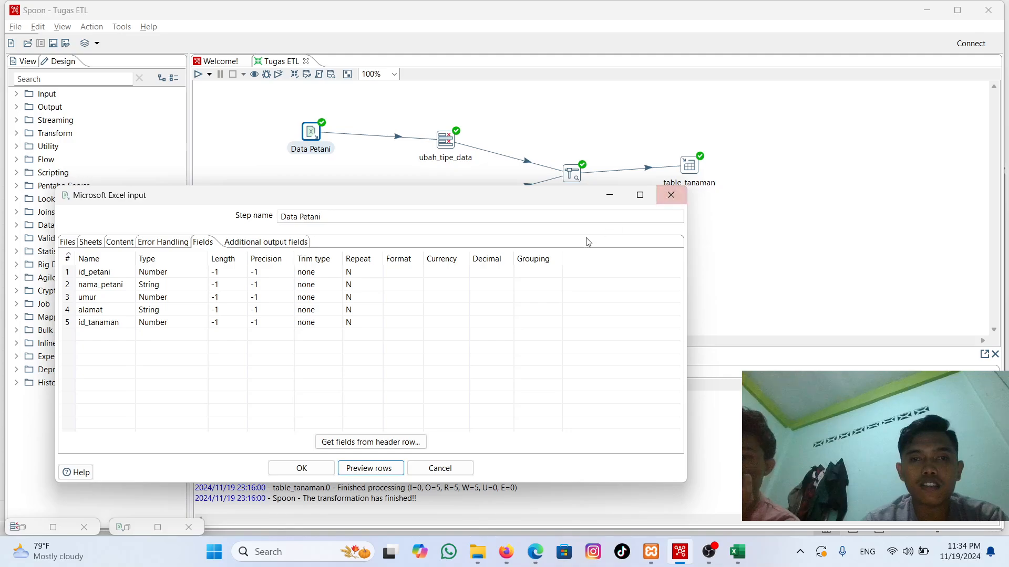
left_click(291, 469)
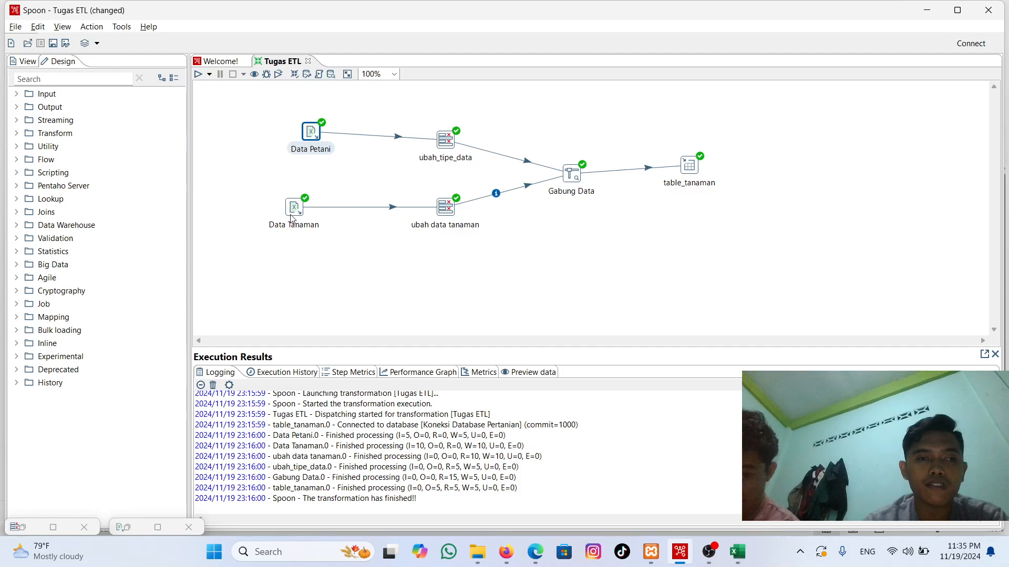
Step: Open the Data Tanaman Excel input and choose Data_Kerja_Tanaman.xls from Projek Data Warehouse in its file field
mouse_move(297, 213)
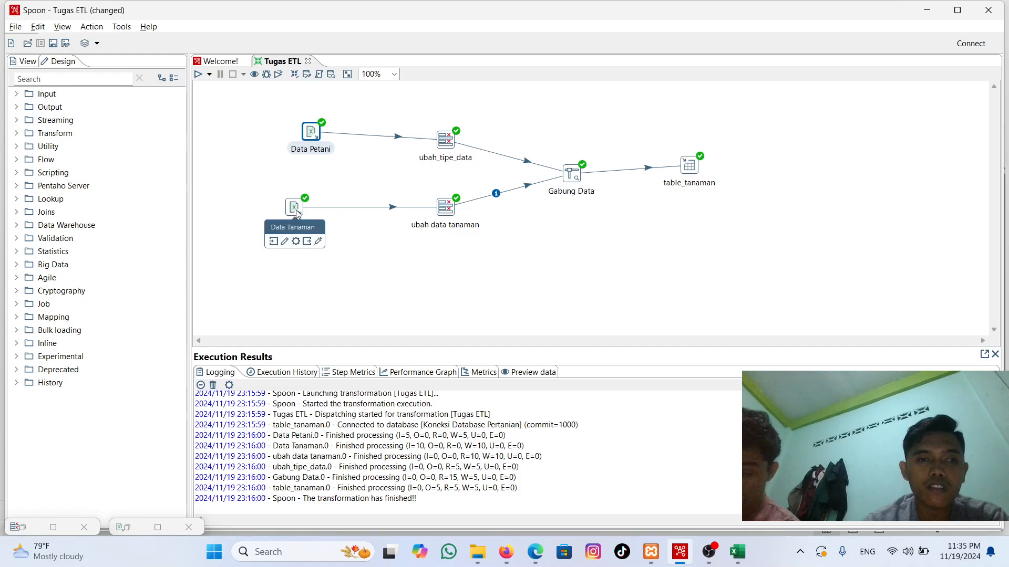
double_click(296, 210)
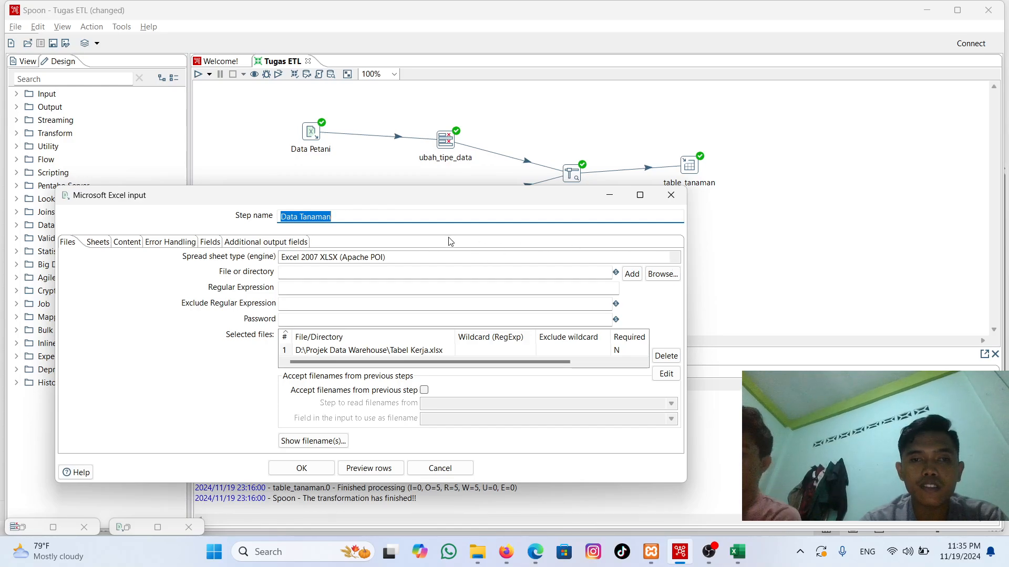
left_click(662, 275)
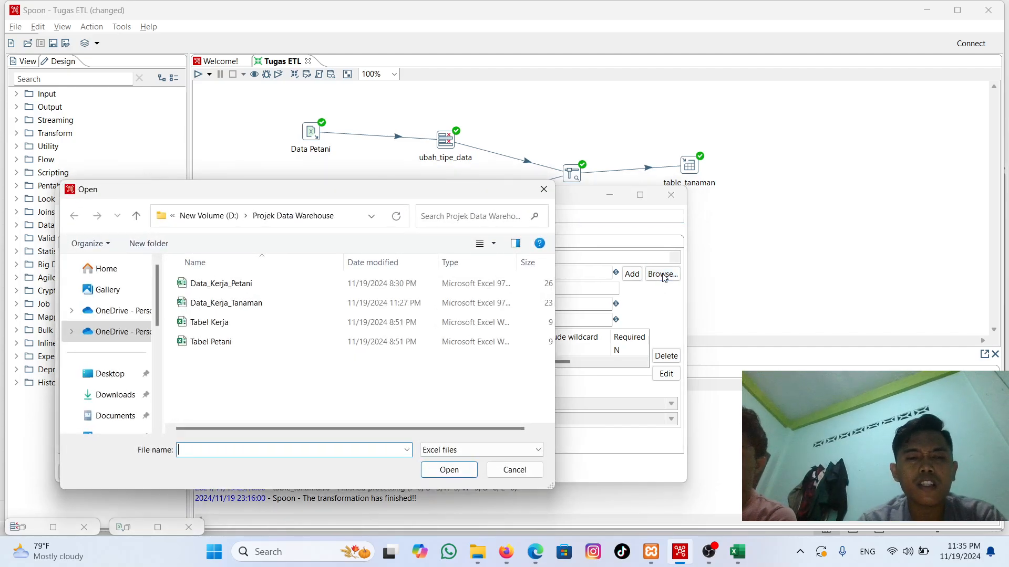
left_click(319, 304)
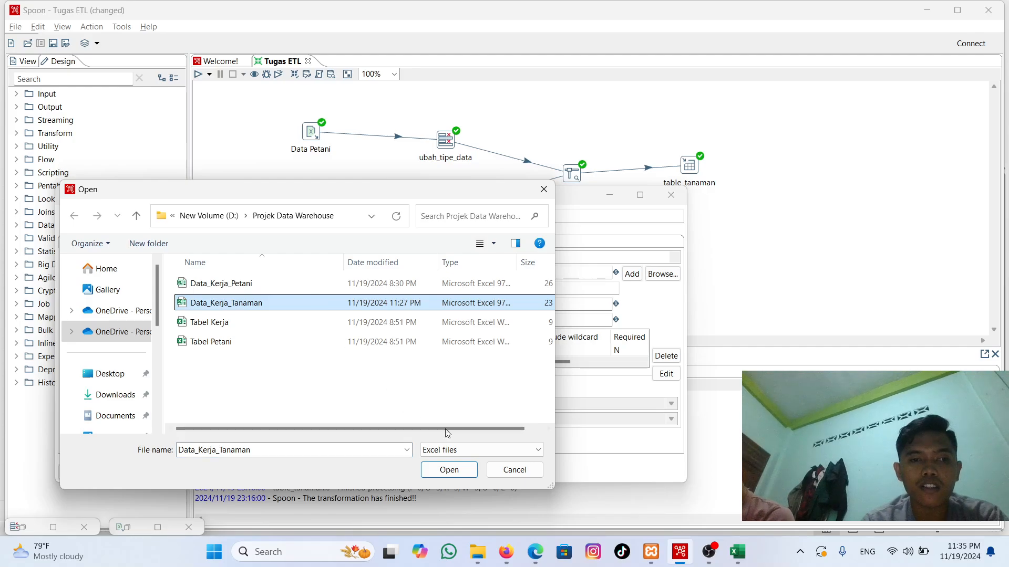
left_click(449, 470)
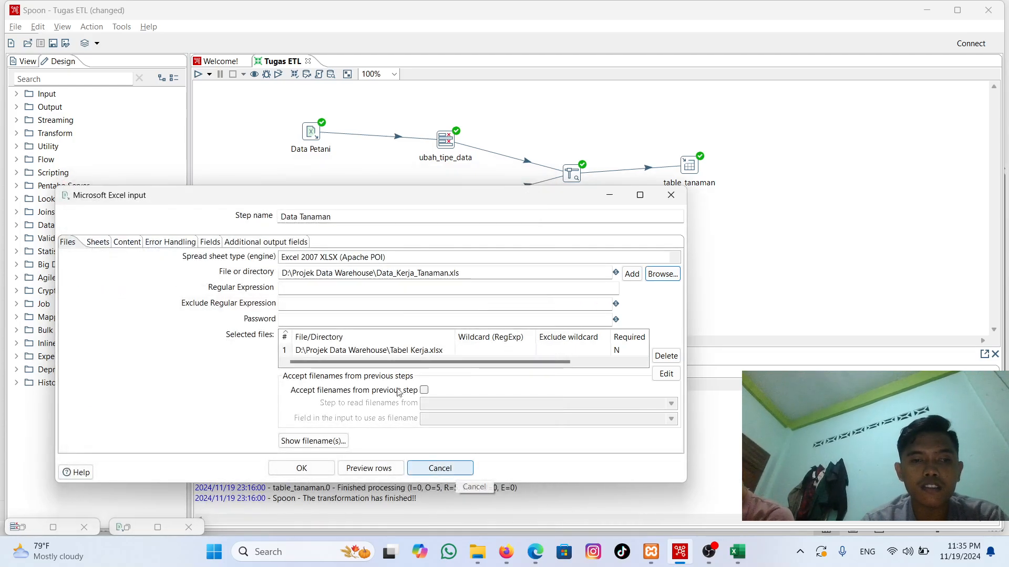
left_click(370, 351)
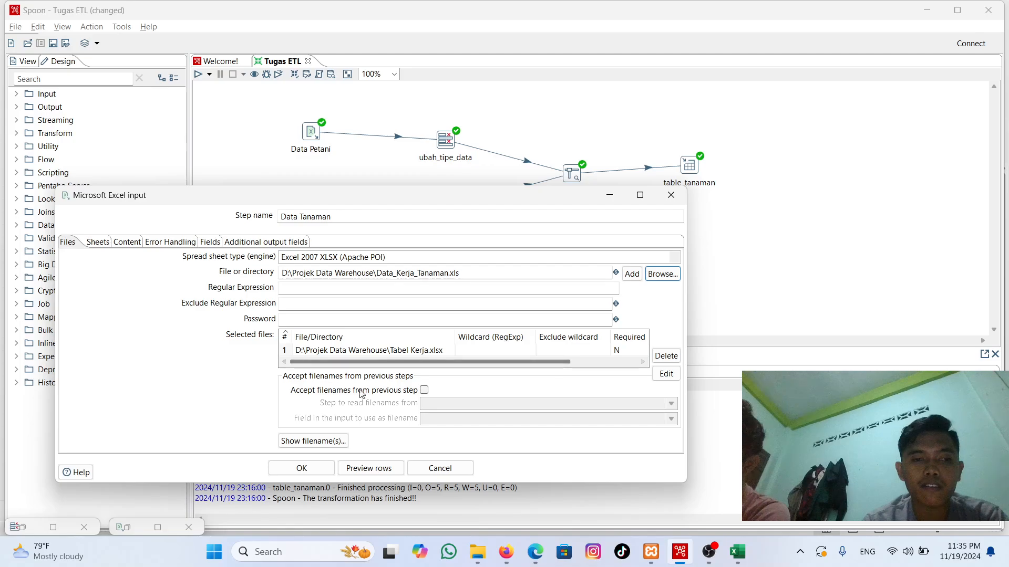
Step: Retrieve the available sheet names for Data Tanaman, add Sheet1 to the selection and minimize the list
left_click(98, 242)
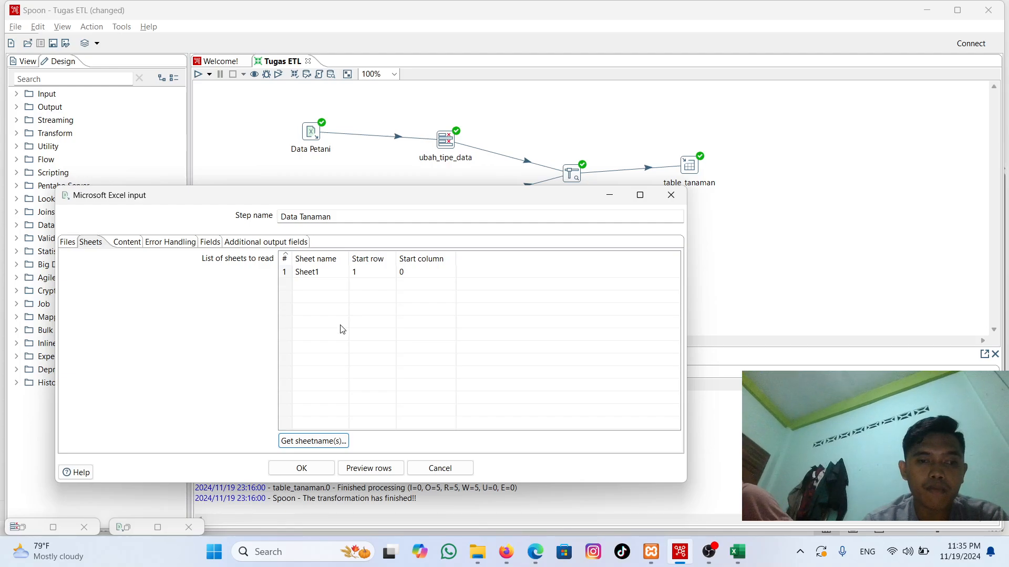
left_click(333, 444)
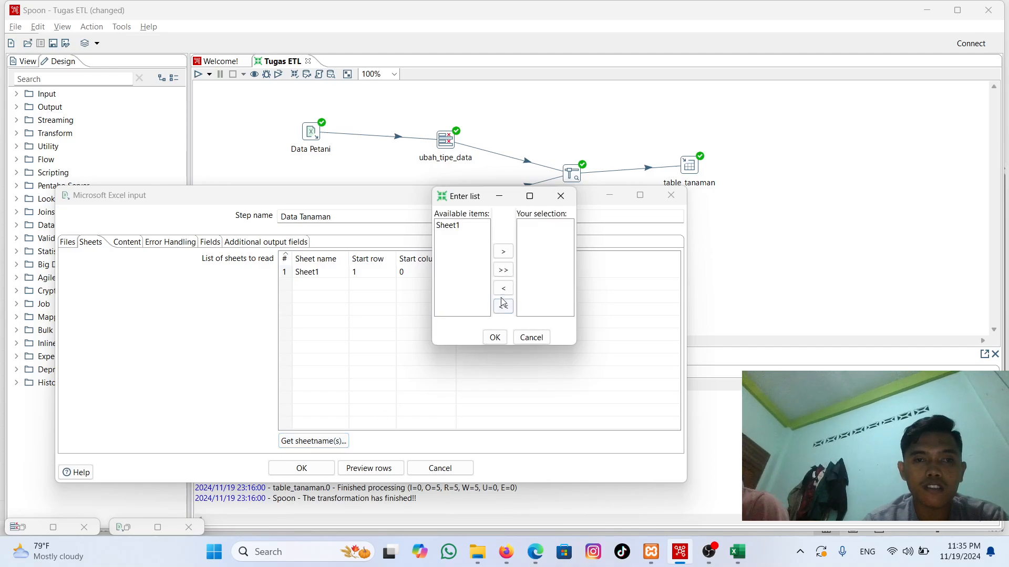
left_click(501, 271)
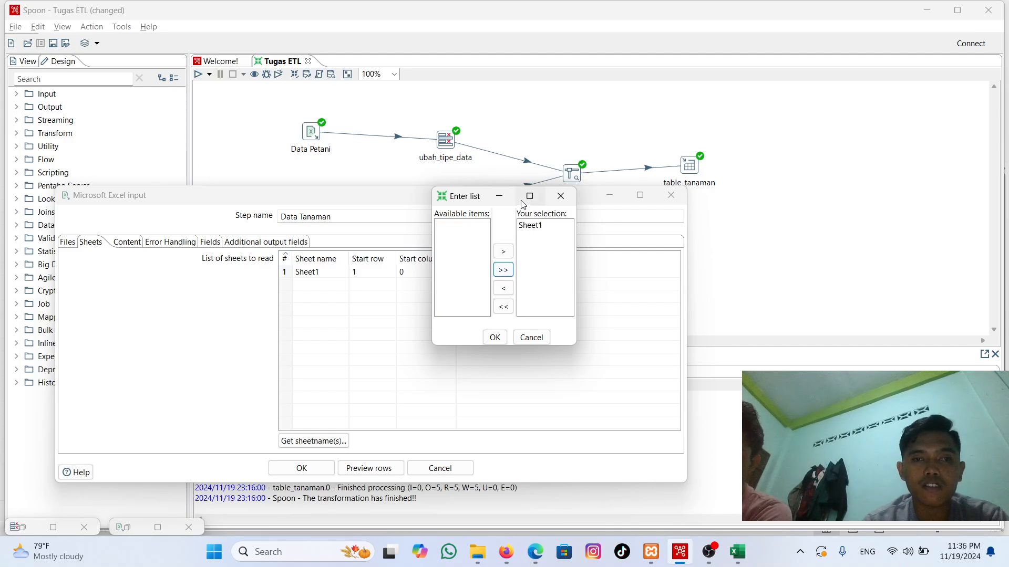
left_click(501, 199)
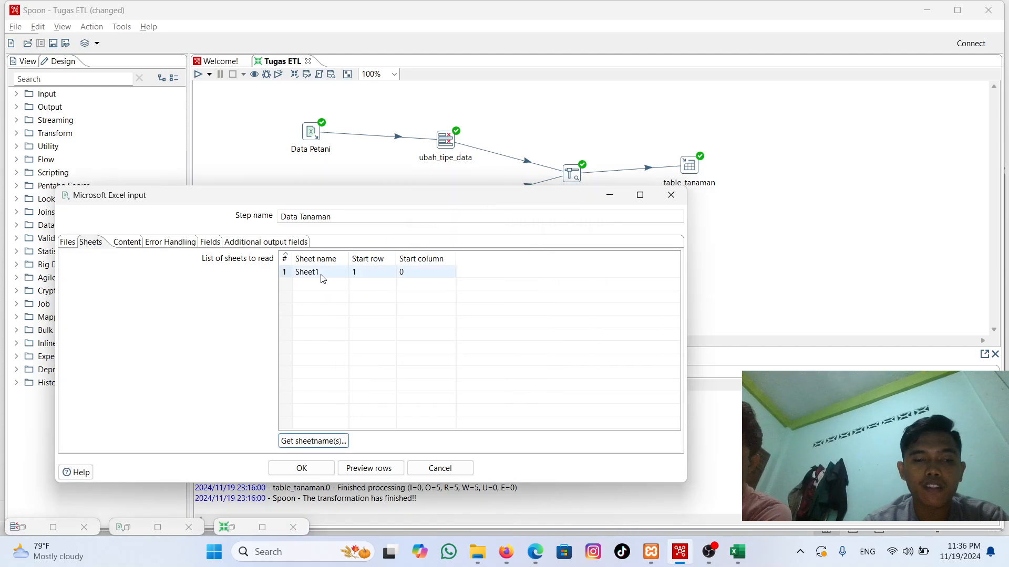
Step: Preview the Data Tanaman rows with a limit of 1000 rows
left_click(370, 468)
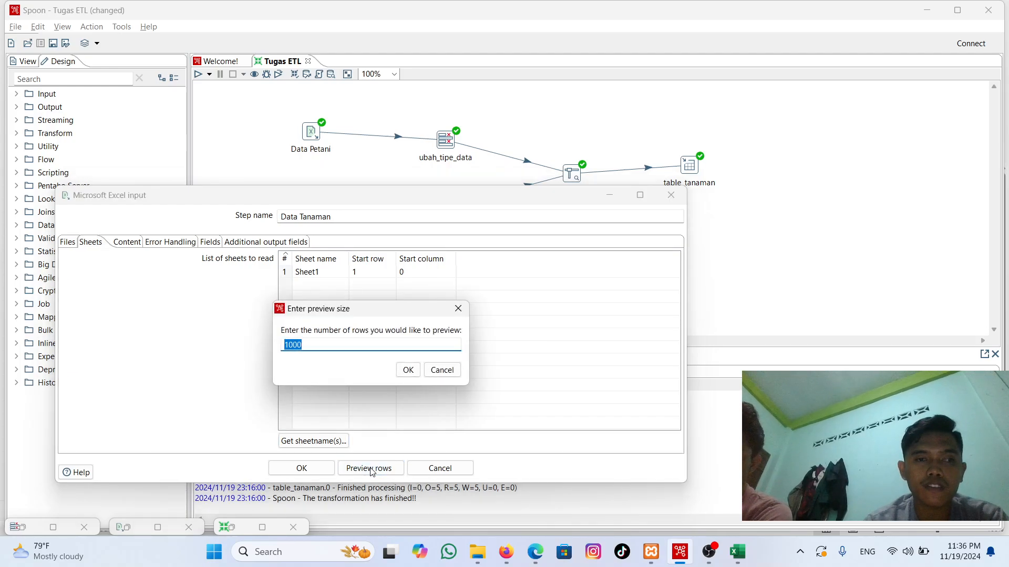
left_click(408, 370)
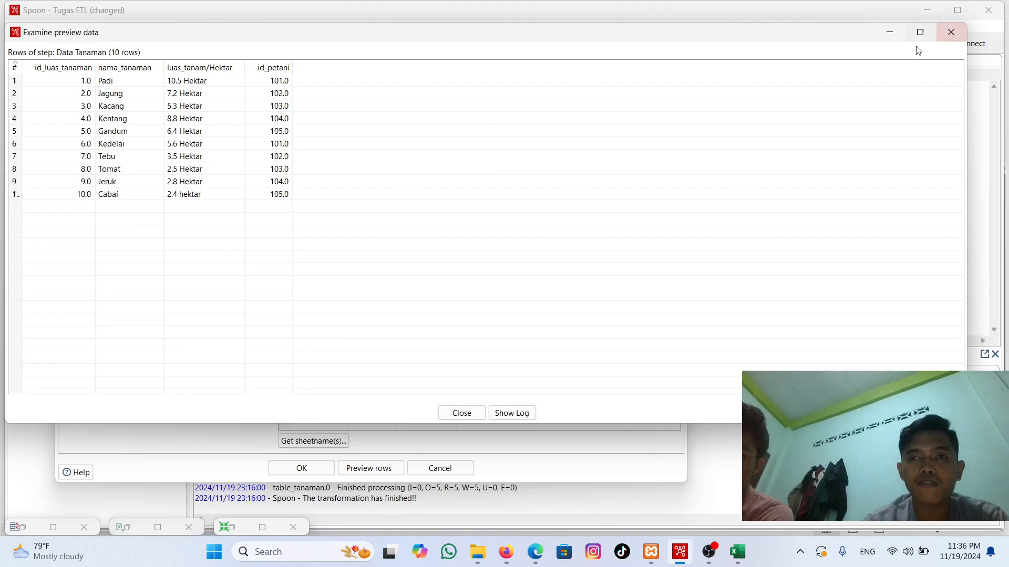
Step: Close the Data Tanaman preview, check the source rows in the Data_Kerja_Tanaman workbook in Excel, and return to Spoon
left_click(941, 40)
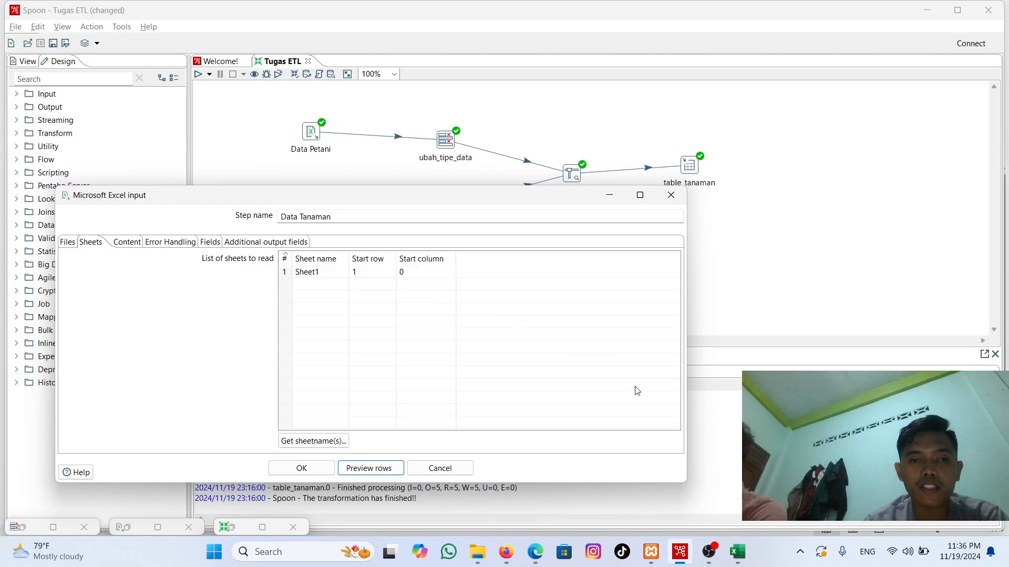
mouse_move(747, 556)
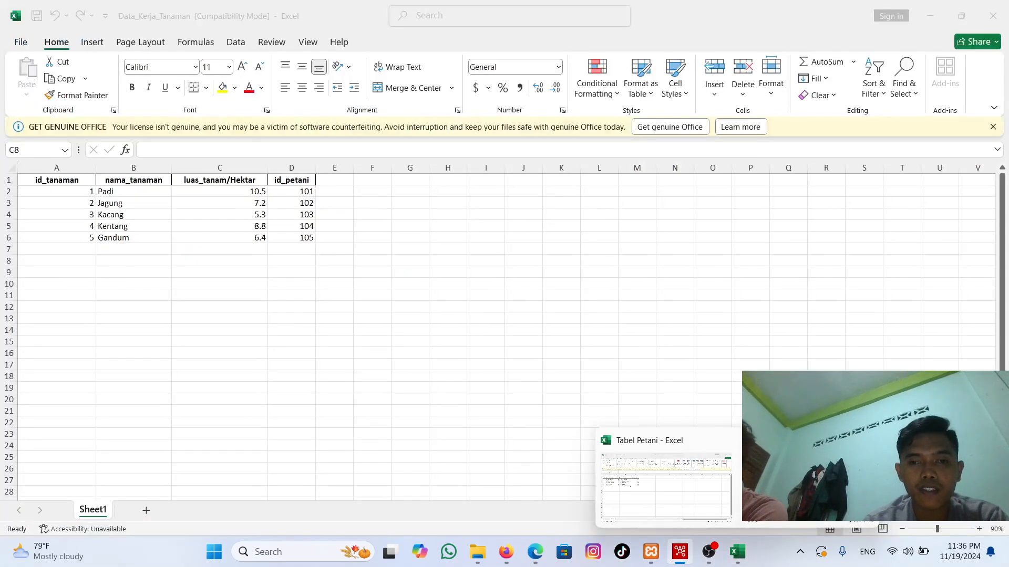
left_click(804, 488)
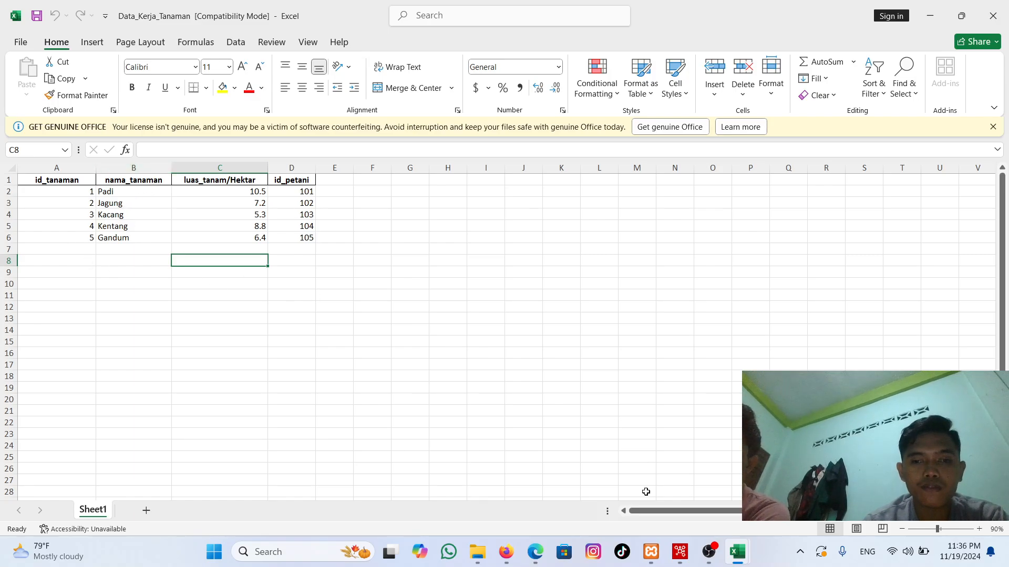
left_click(680, 552)
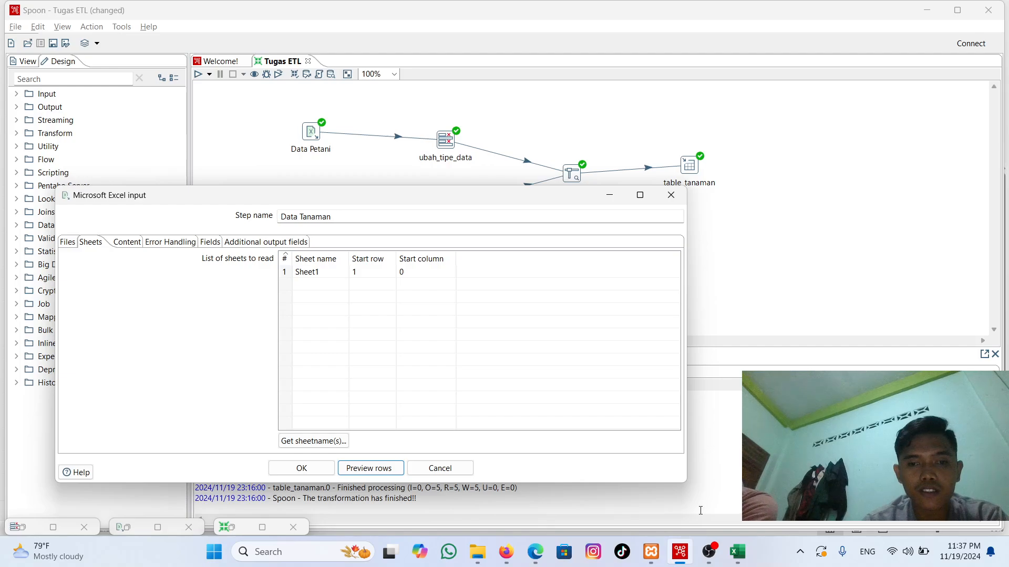
left_click(709, 552)
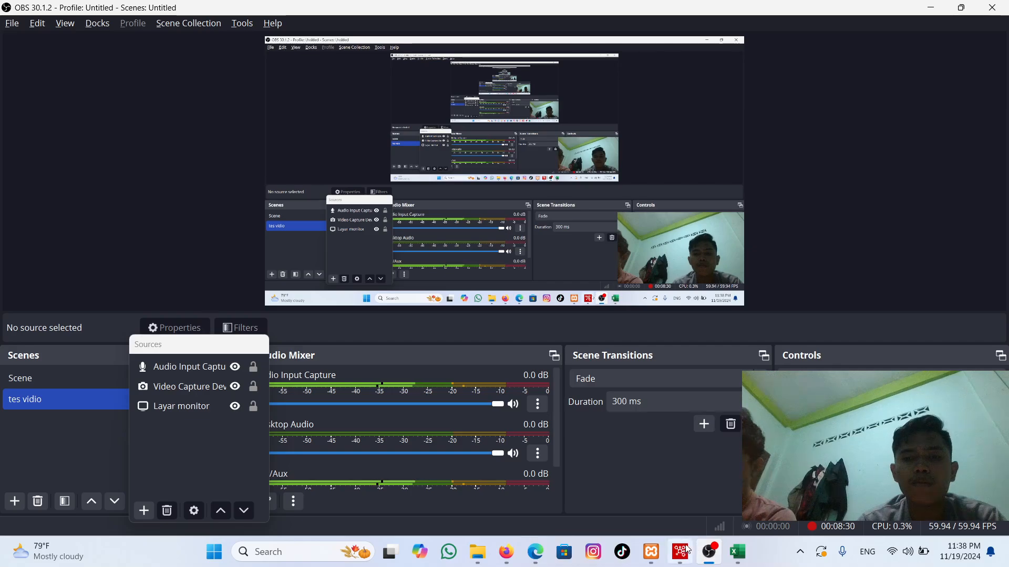
left_click(680, 553)
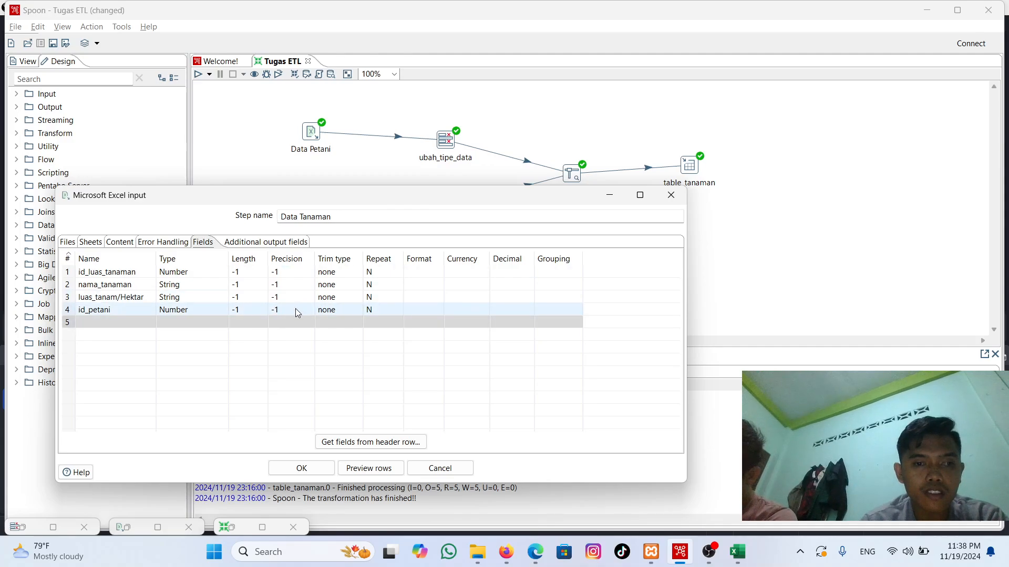
Step: Review the Data Tanaman fields without reloading them from the header row, preview the rows and accept the input's settings
left_click(386, 447)
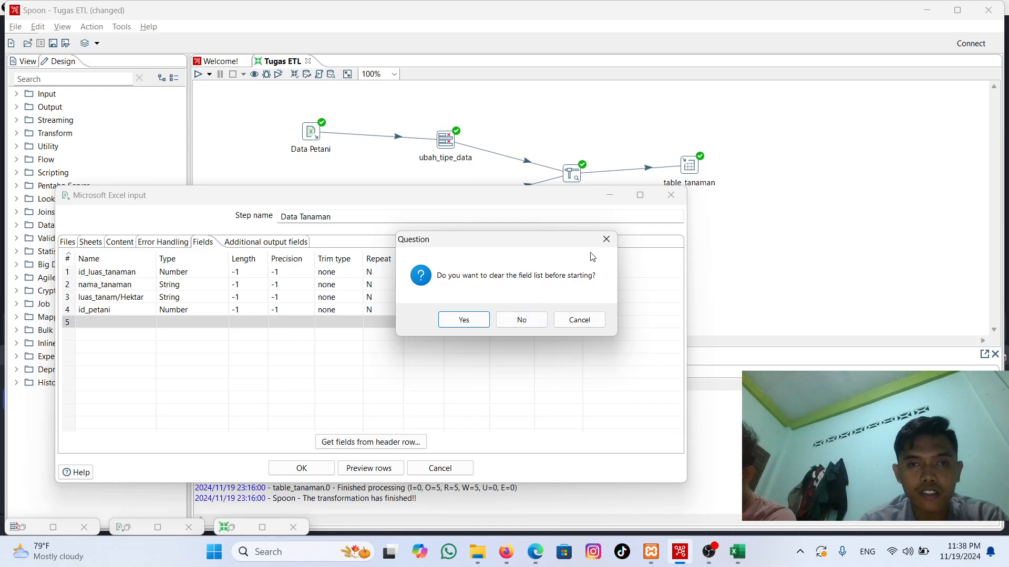
left_click(606, 239)
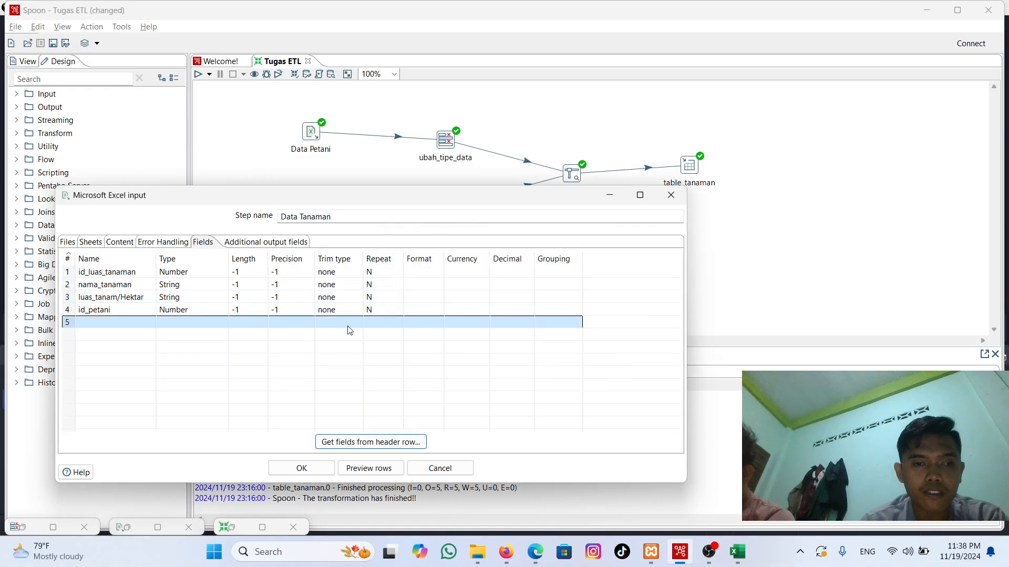
left_click(376, 469)
left_click(409, 370)
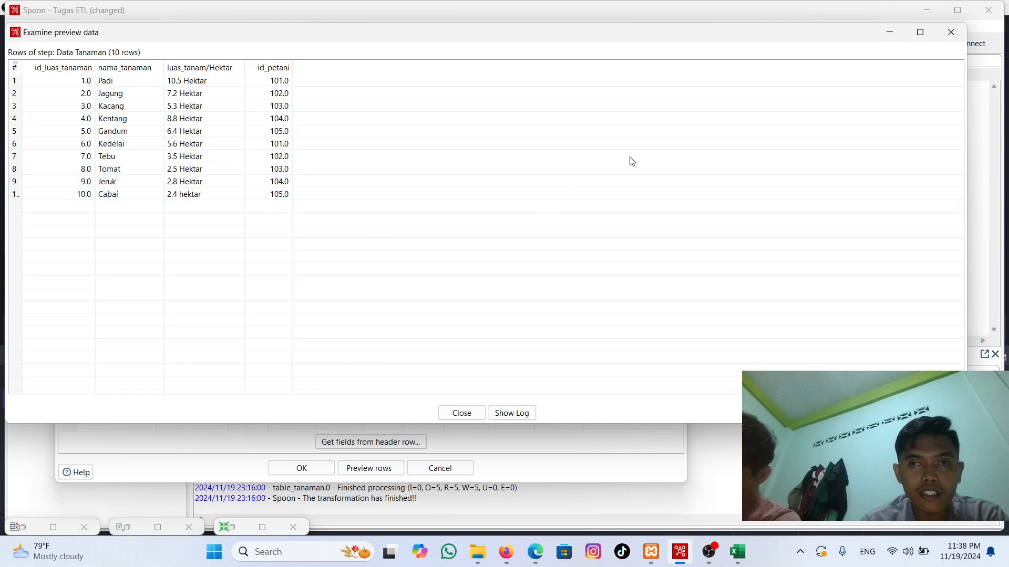
left_click(948, 32)
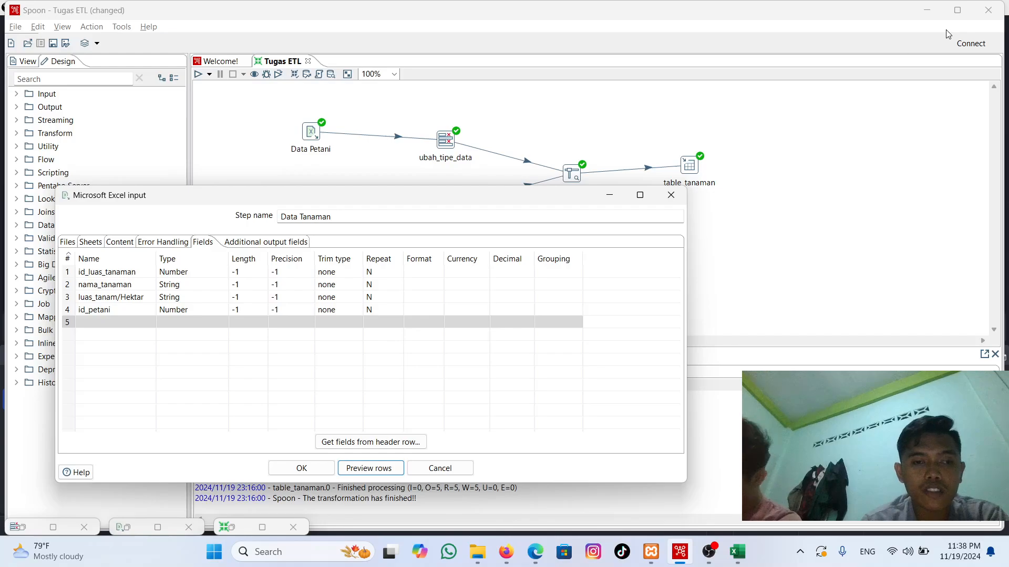
left_click(309, 471)
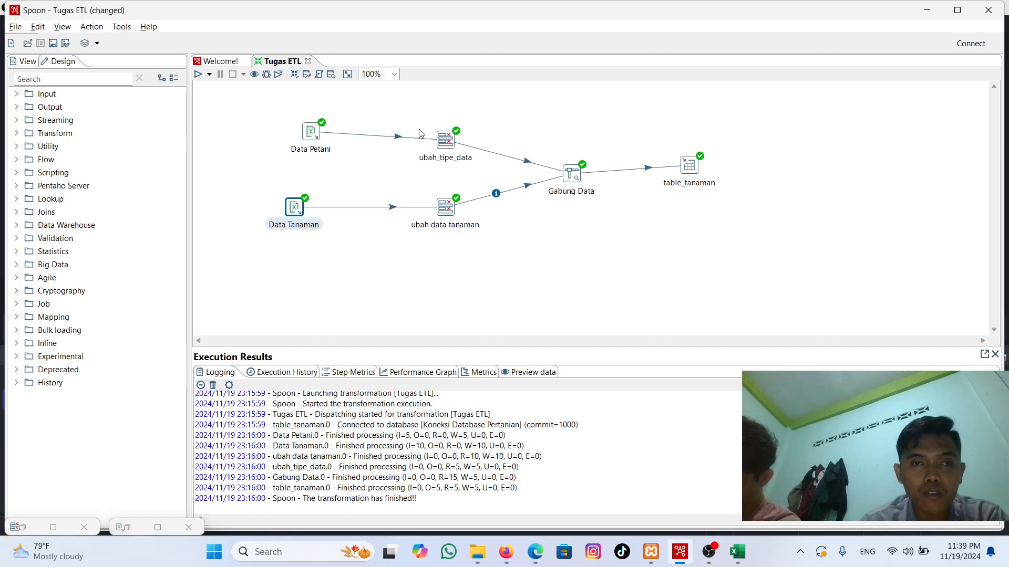
Step: Open the ubah_tipe_data Select values step and look through its Select & Alter, Remove and Meta-data settings
double_click(442, 145)
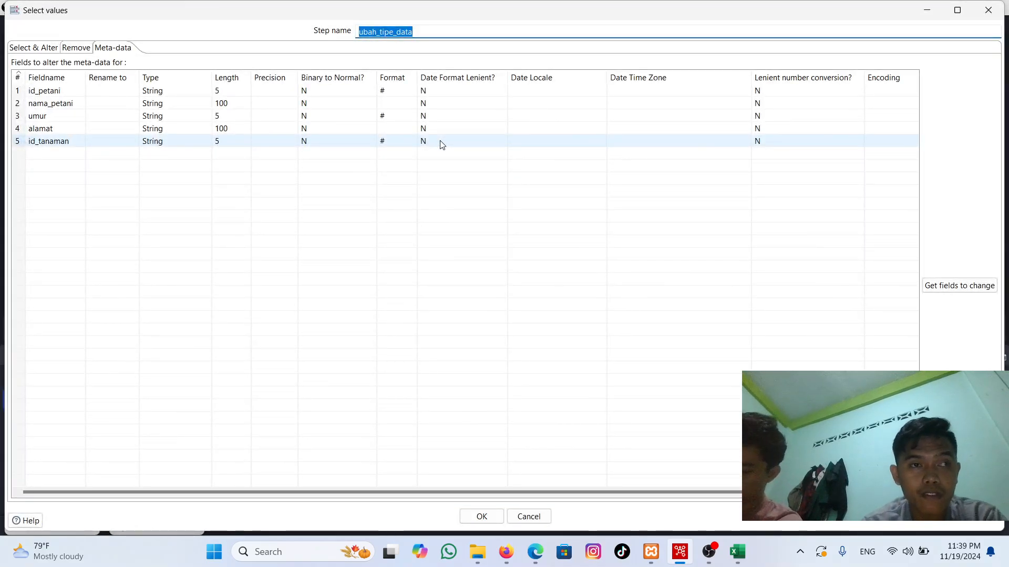
left_click(36, 49)
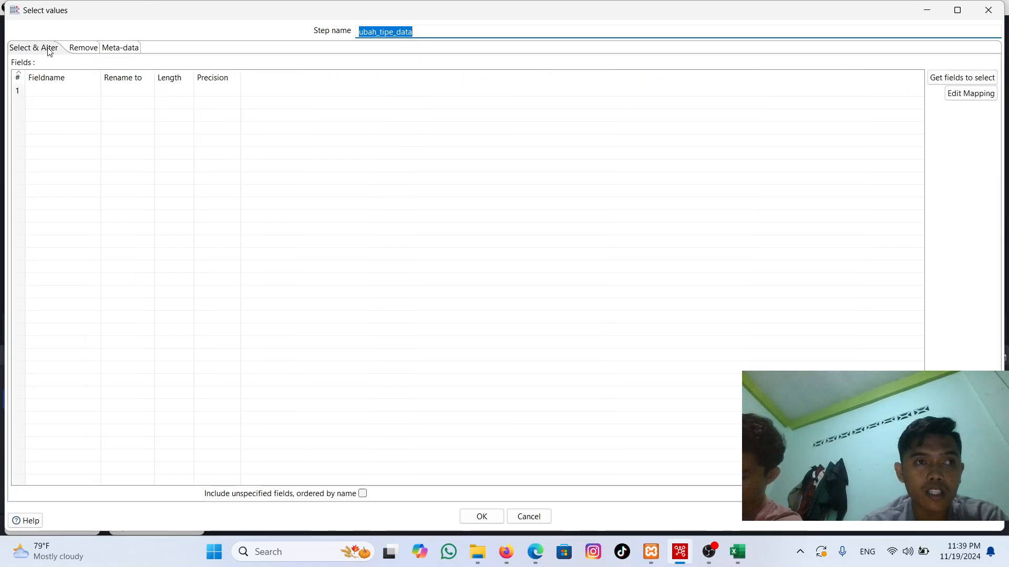
left_click(80, 48)
left_click(120, 48)
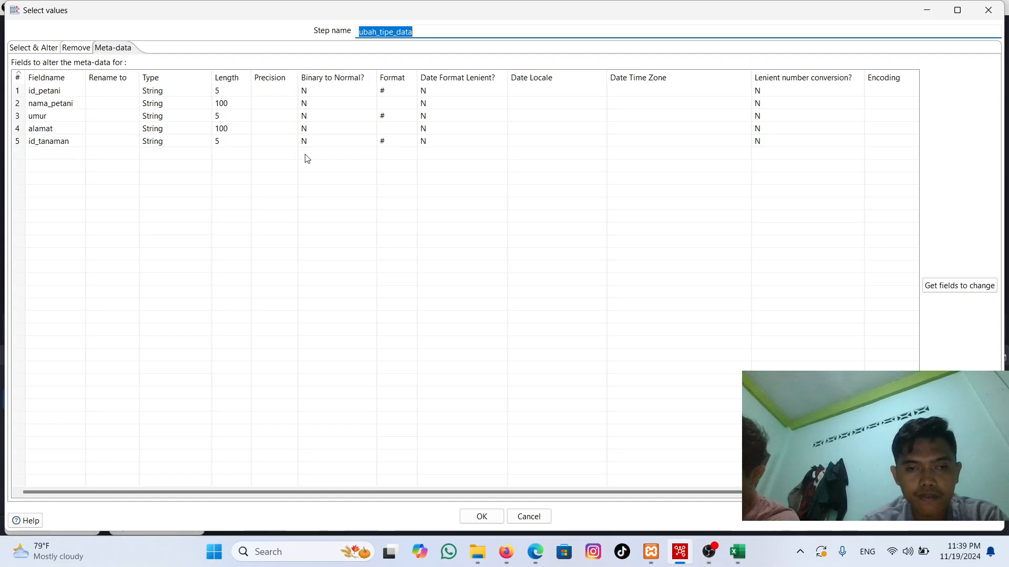
left_click(709, 552)
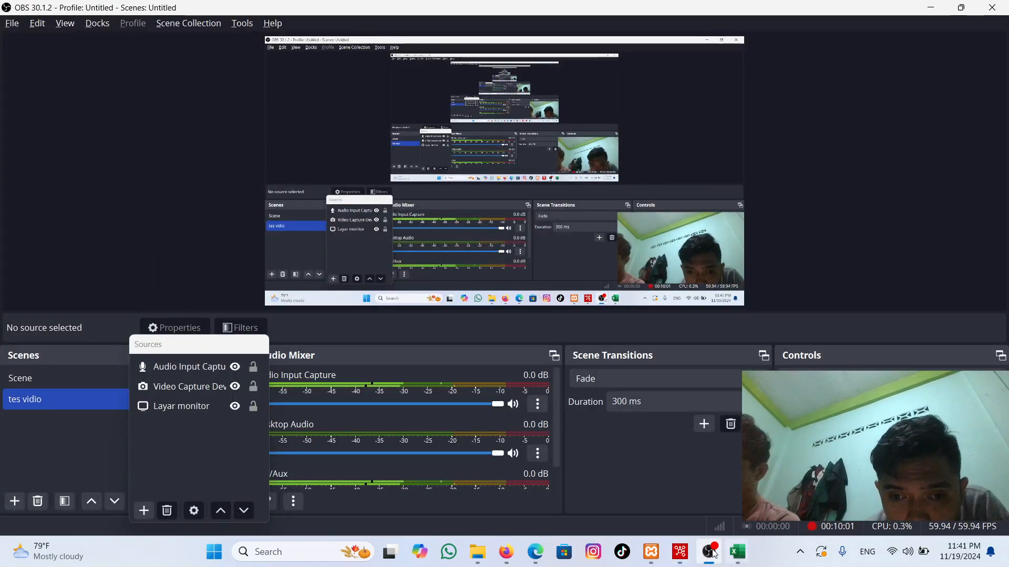
left_click(679, 551)
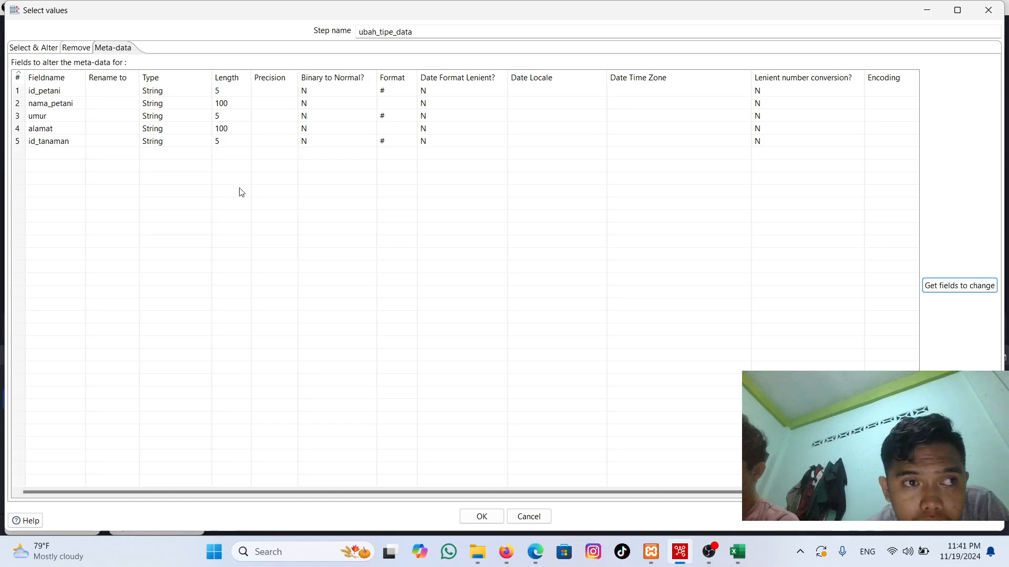
Step: Go over the selection and removal lists of ubah_tipe_data again, ending on the meta-data field list
left_click(45, 48)
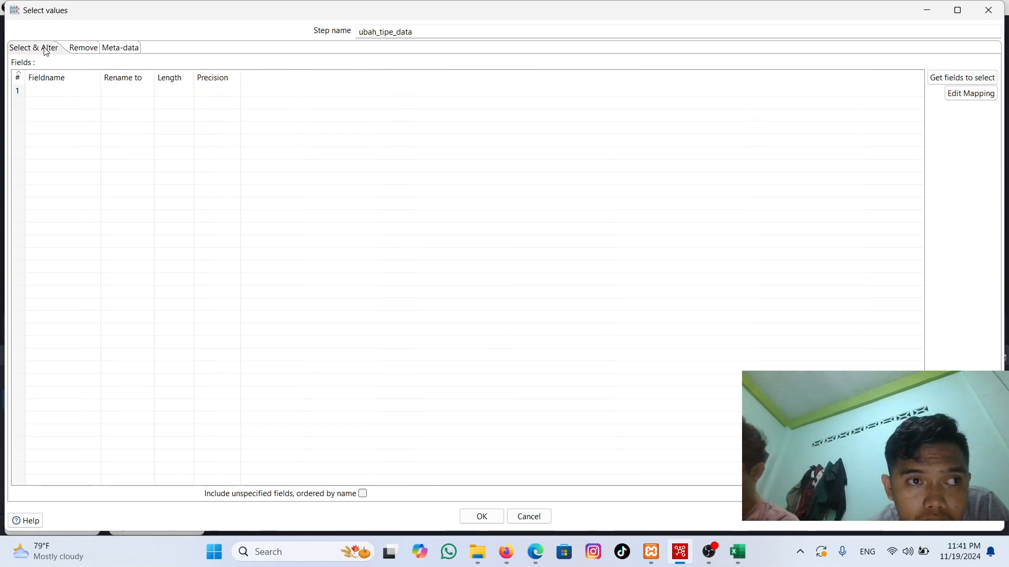
left_click(94, 46)
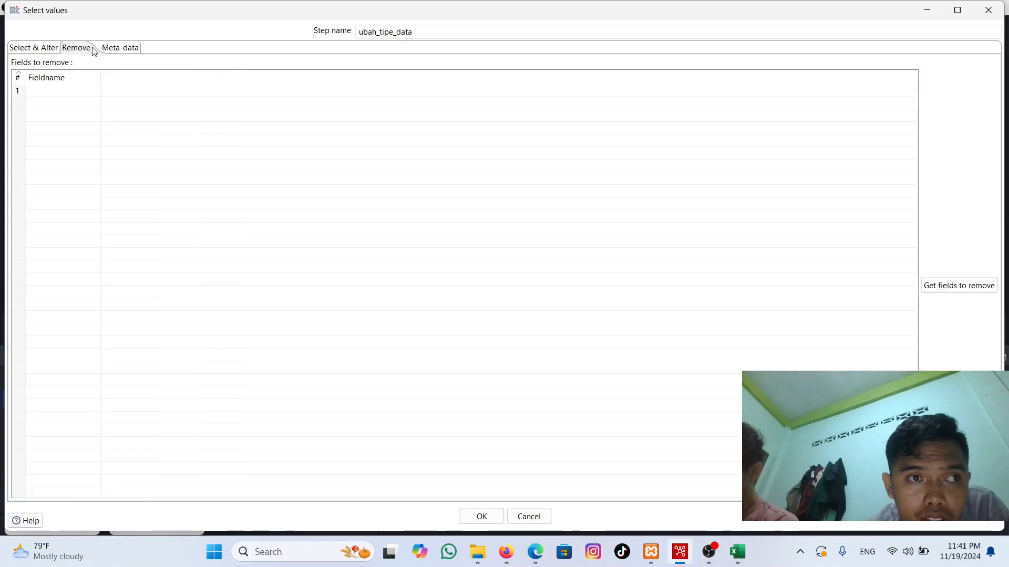
left_click(125, 46)
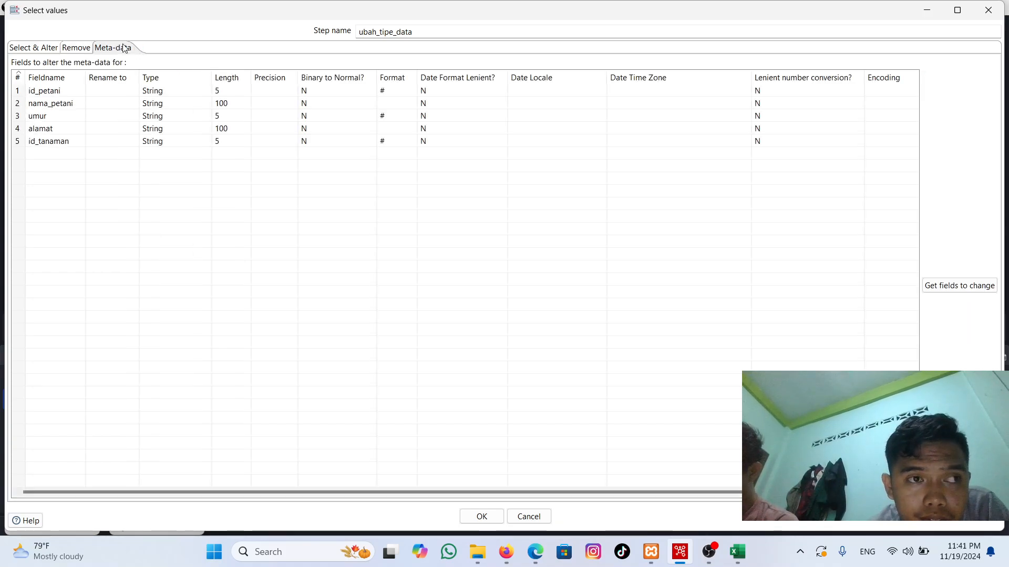
left_click(25, 50)
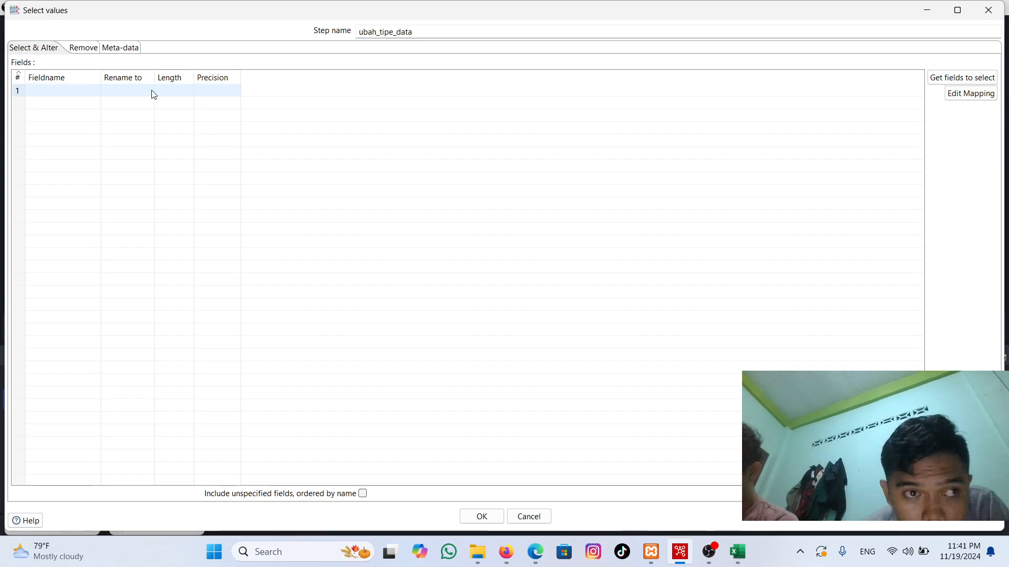
left_click(87, 50)
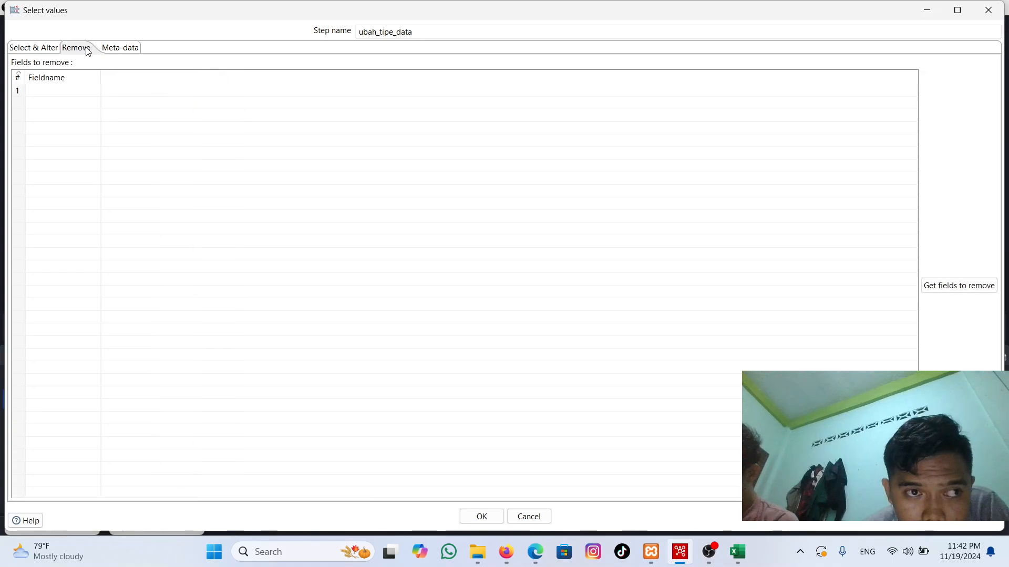
left_click(117, 48)
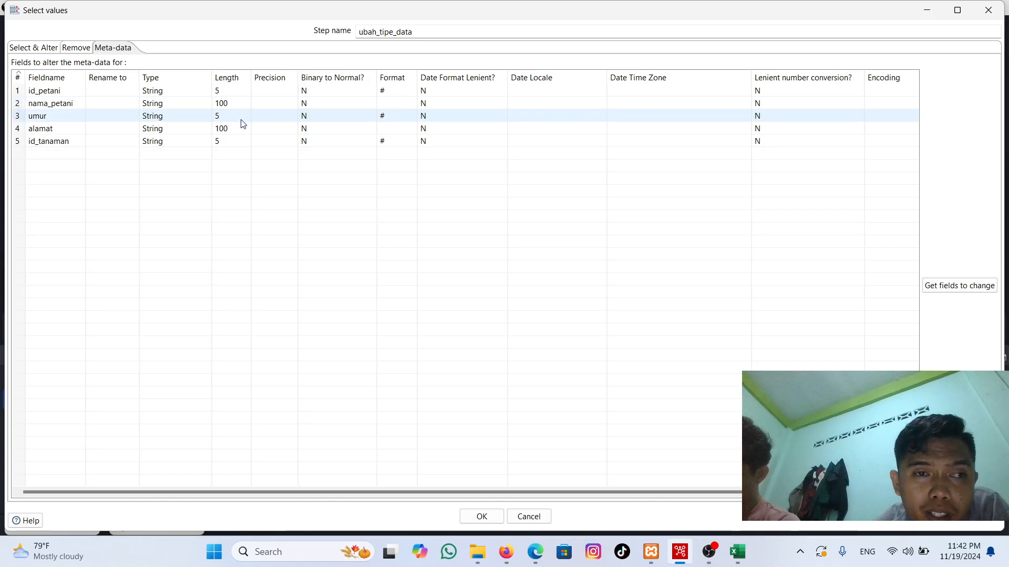
Step: Inspect the id_tanaman length and the formats of id_petani, umur and id_tanaman, and accept the ubah_tipe_data settings
left_click(235, 146)
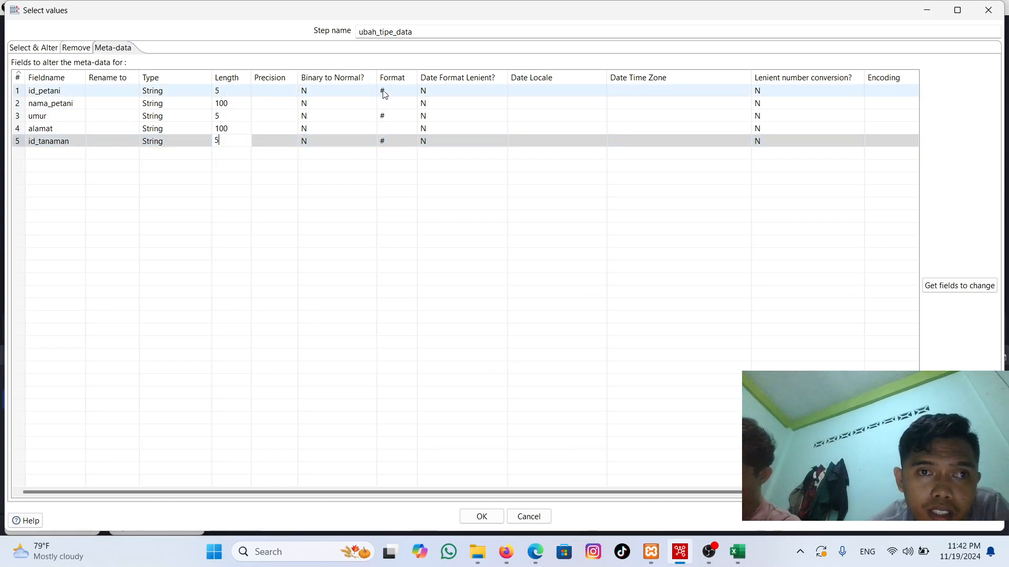
left_click(401, 87)
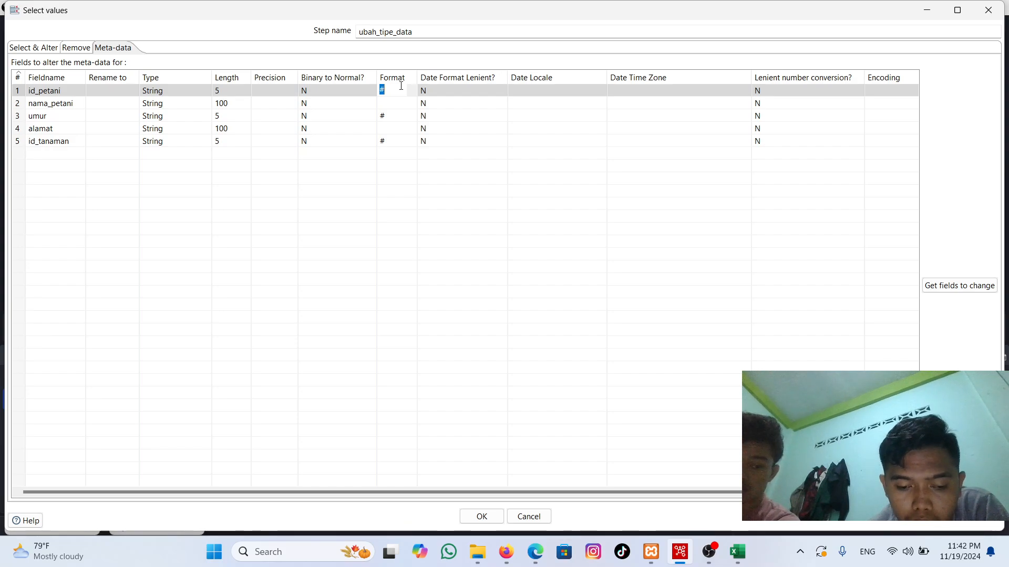
left_click(392, 117)
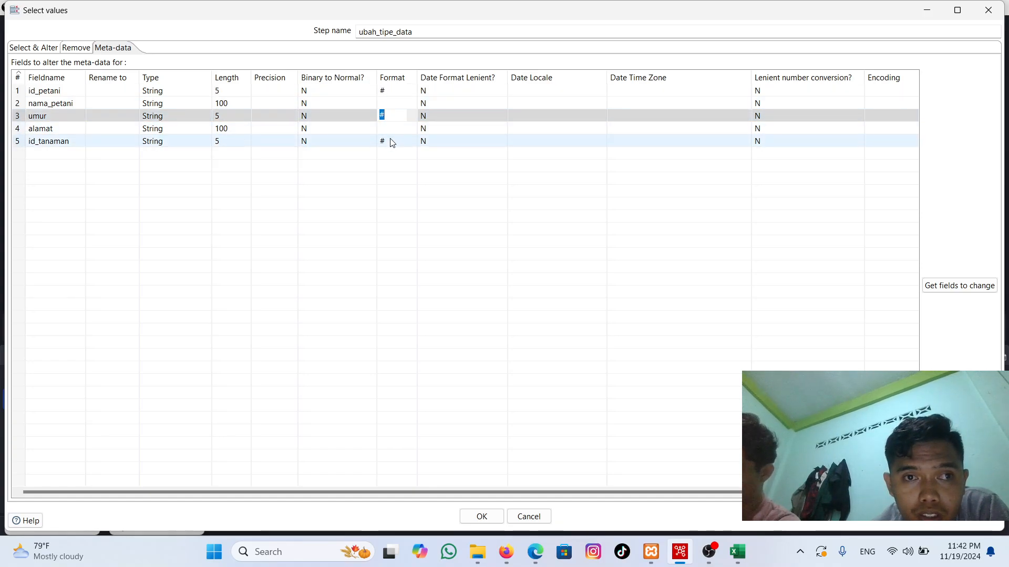
left_click(391, 139)
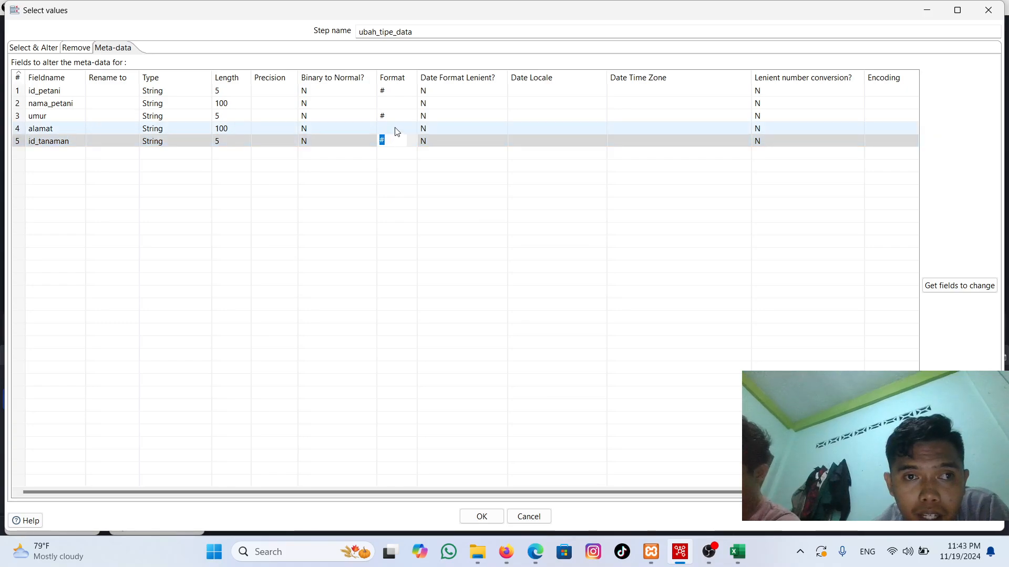
left_click(405, 94)
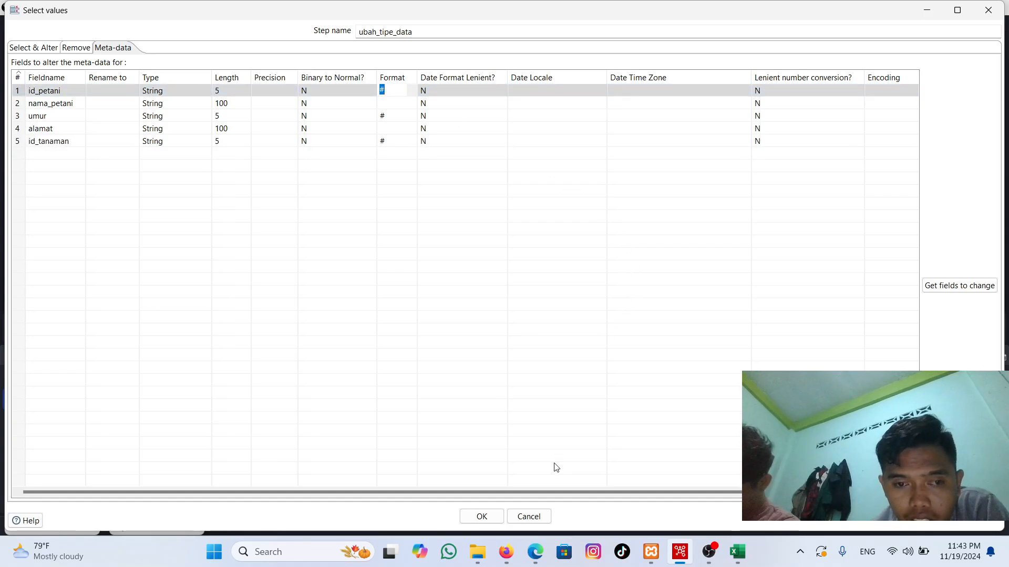
left_click(486, 518)
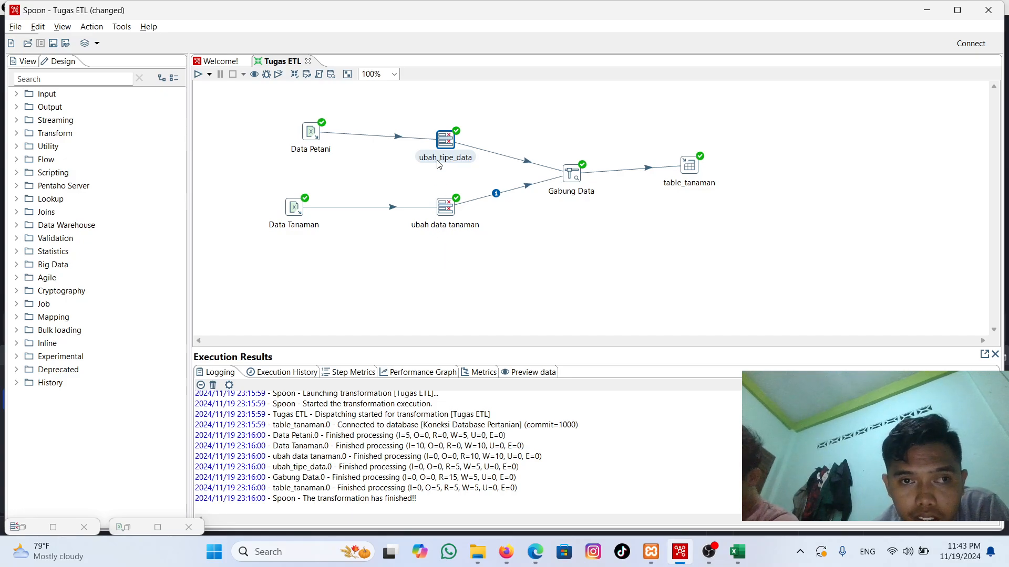
Step: Preview the output of the ubah_tipe_data step with a quick launch retrieving the first 1000 rows
mouse_move(442, 145)
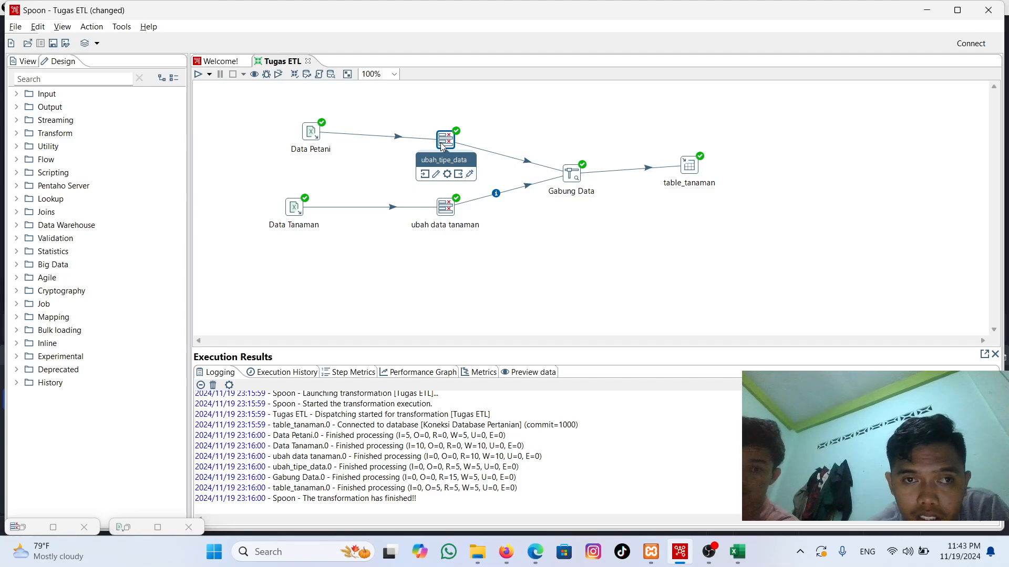
right_click(441, 146)
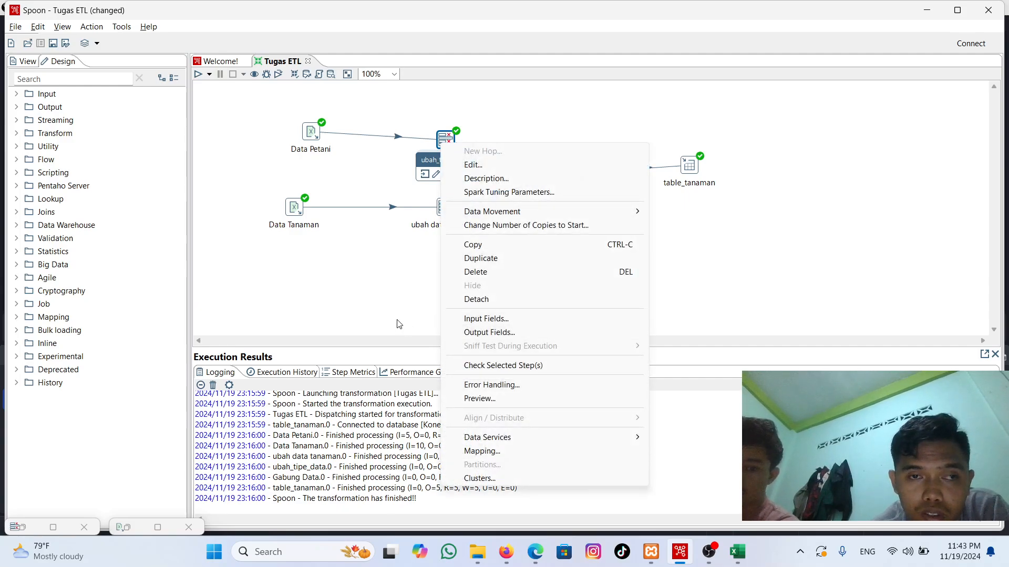
left_click(366, 234)
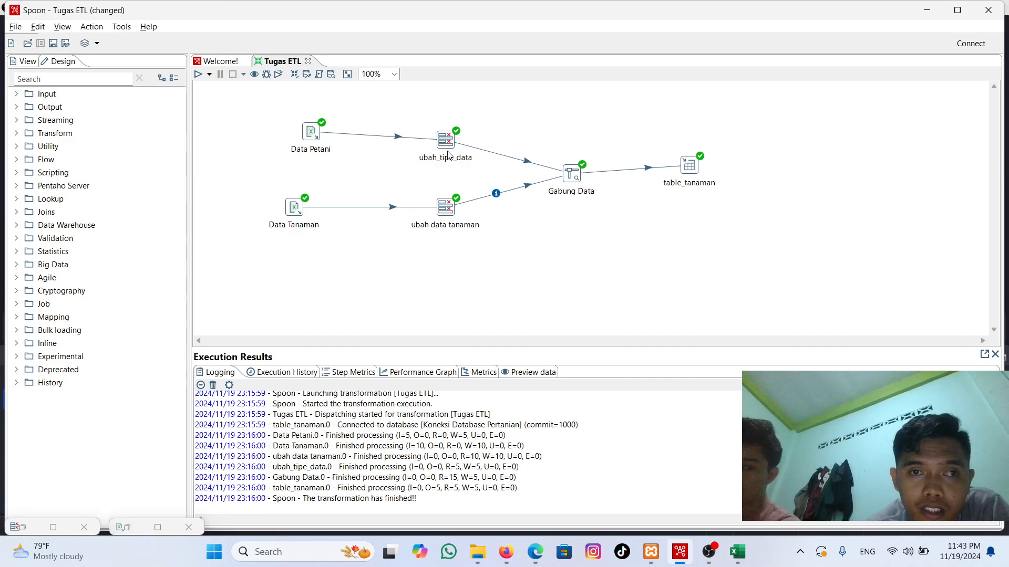
mouse_move(447, 138)
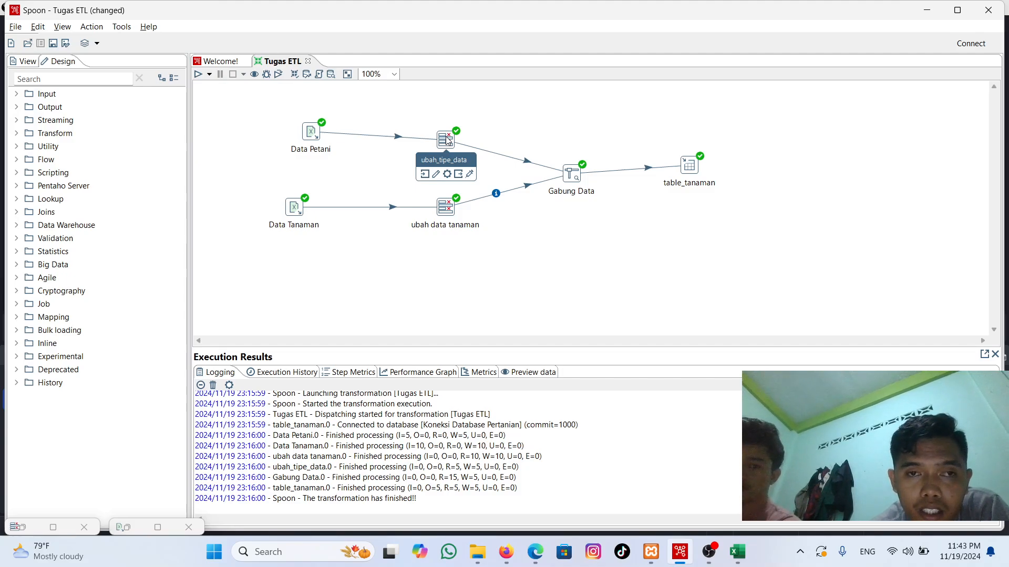
right_click(445, 137)
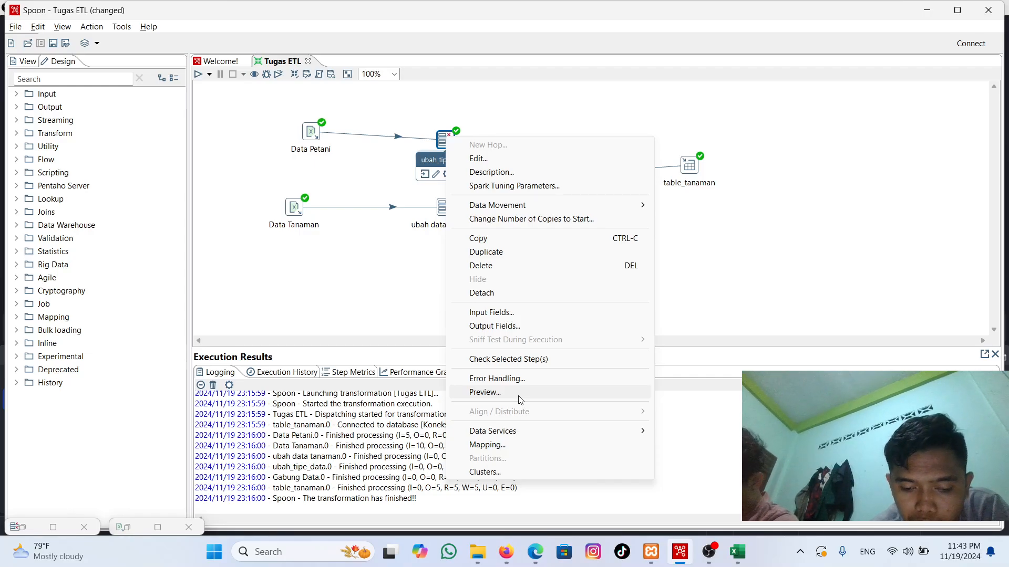
left_click(484, 393)
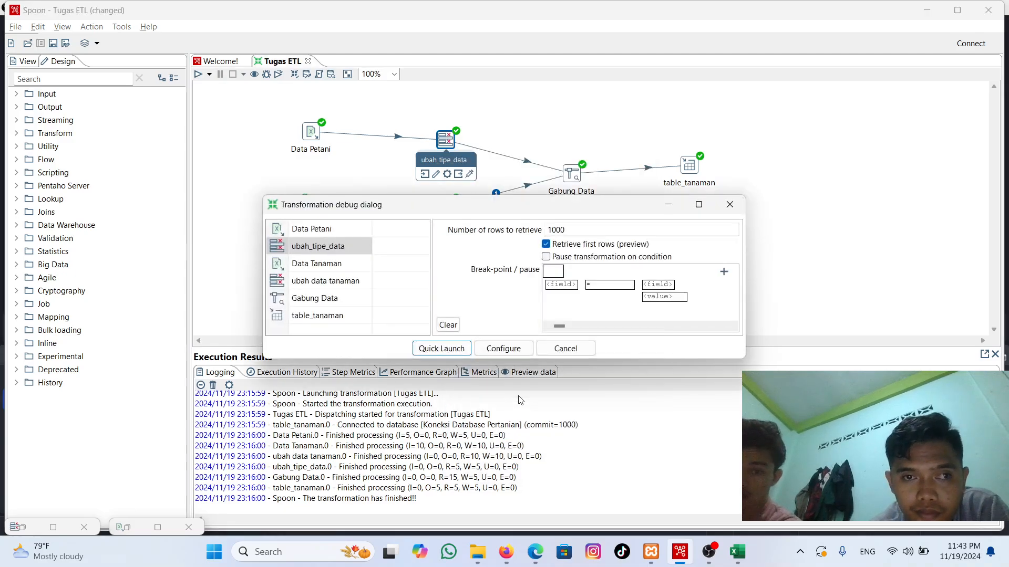
left_click(446, 351)
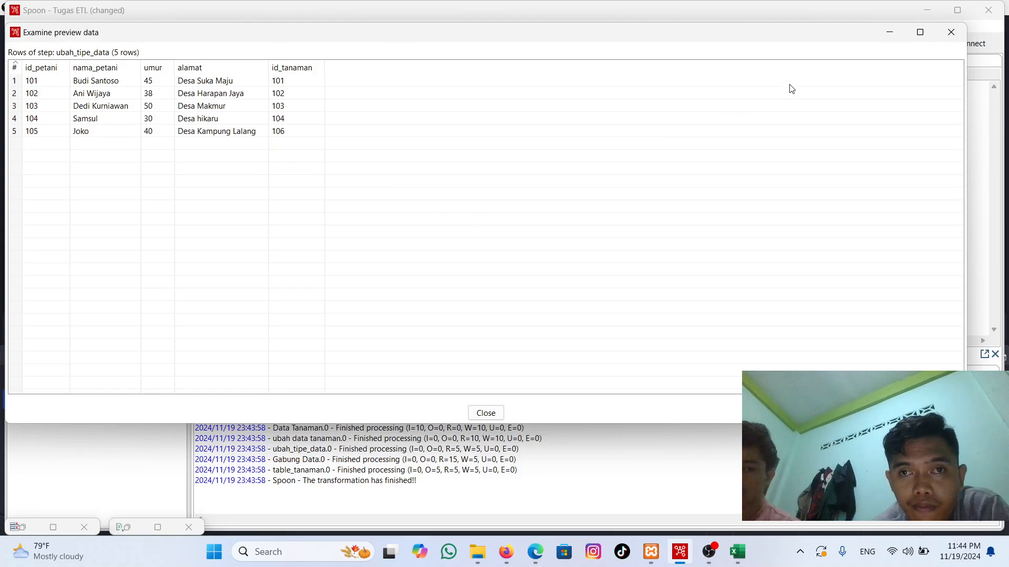
left_click(708, 552)
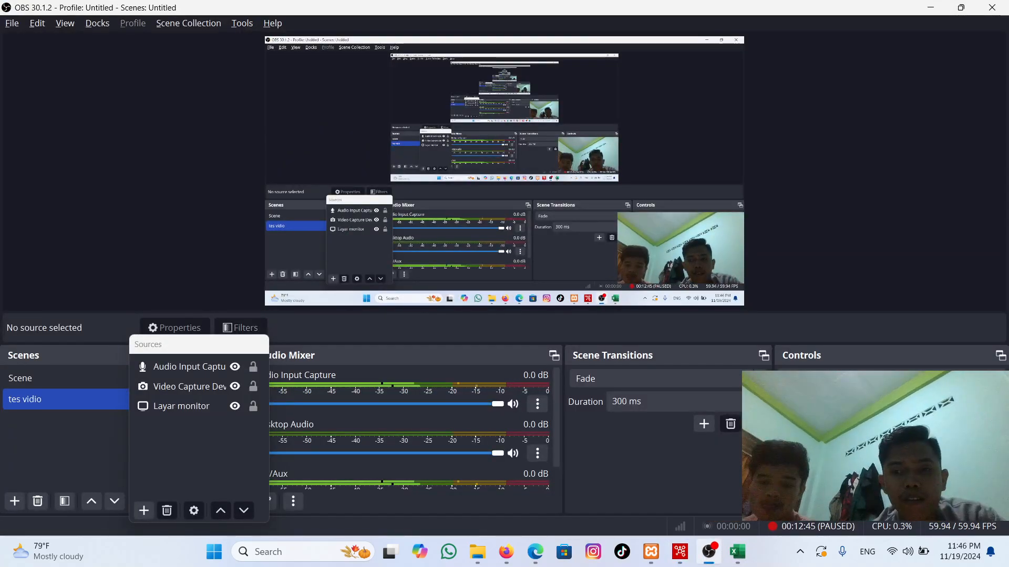
left_click(681, 553)
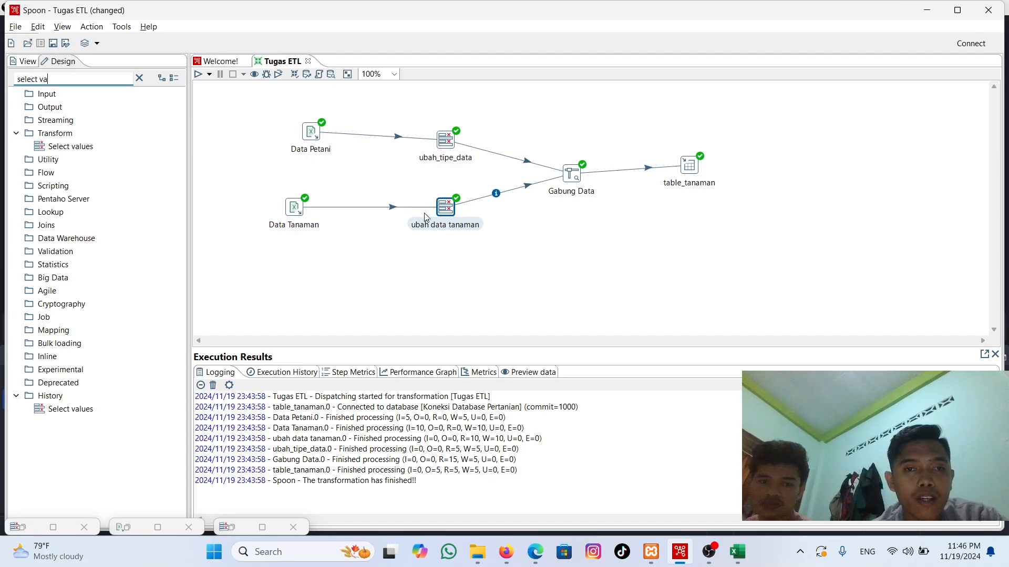
Step: Open the ubah data tanaman Select values step, examine its meta-data types, lengths and formats, and accept the settings
mouse_move(444, 217)
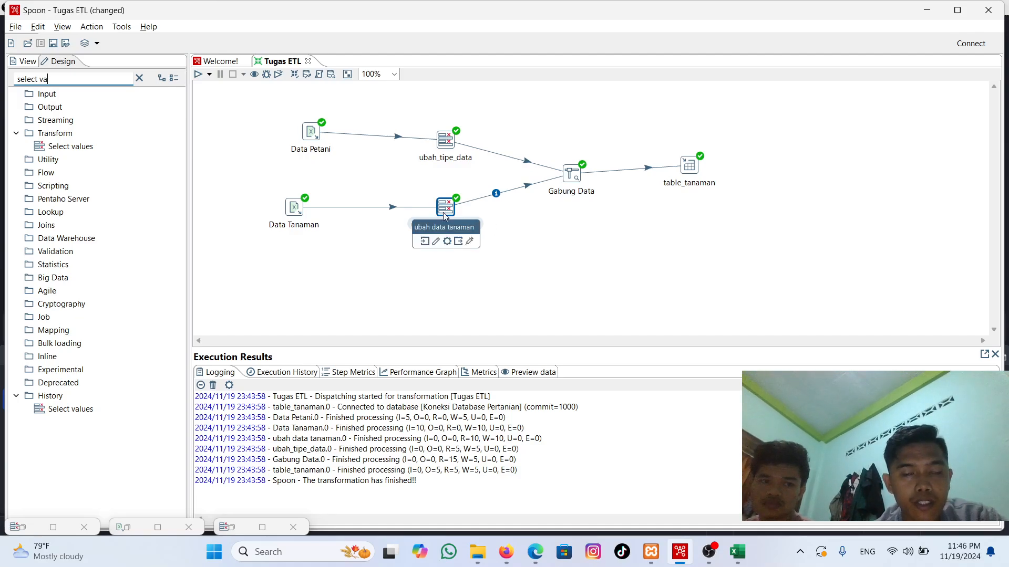
double_click(446, 206)
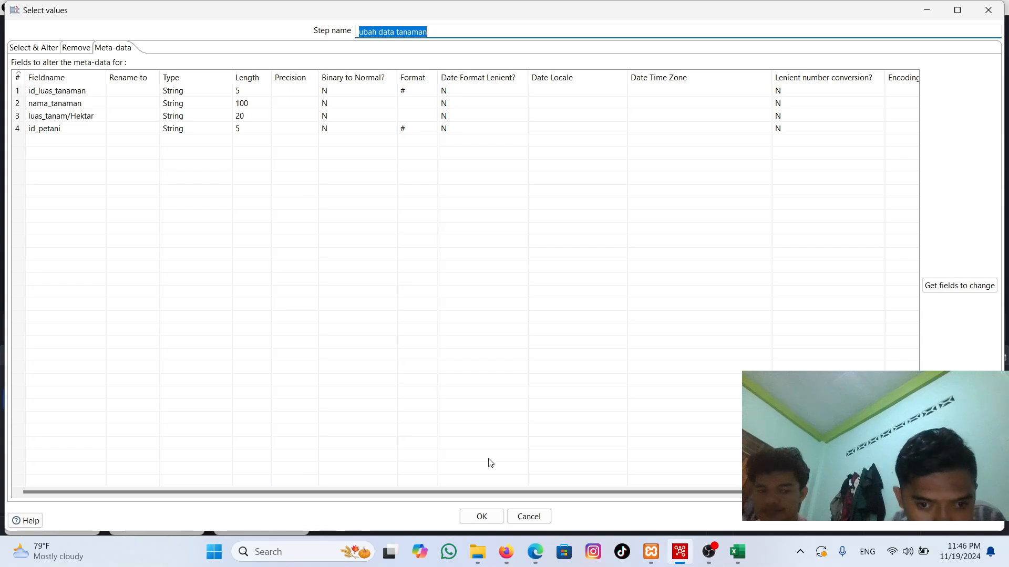
left_click(484, 517)
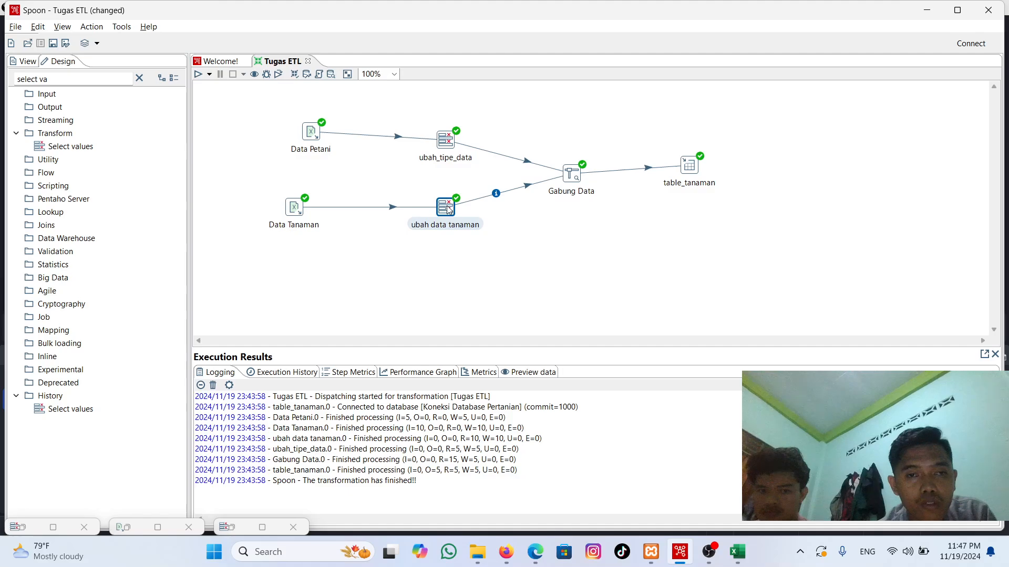
Step: Preview the first 1000 rows of the ubah data tanaman step with a quick launch, and minimize the preview window
mouse_move(447, 208)
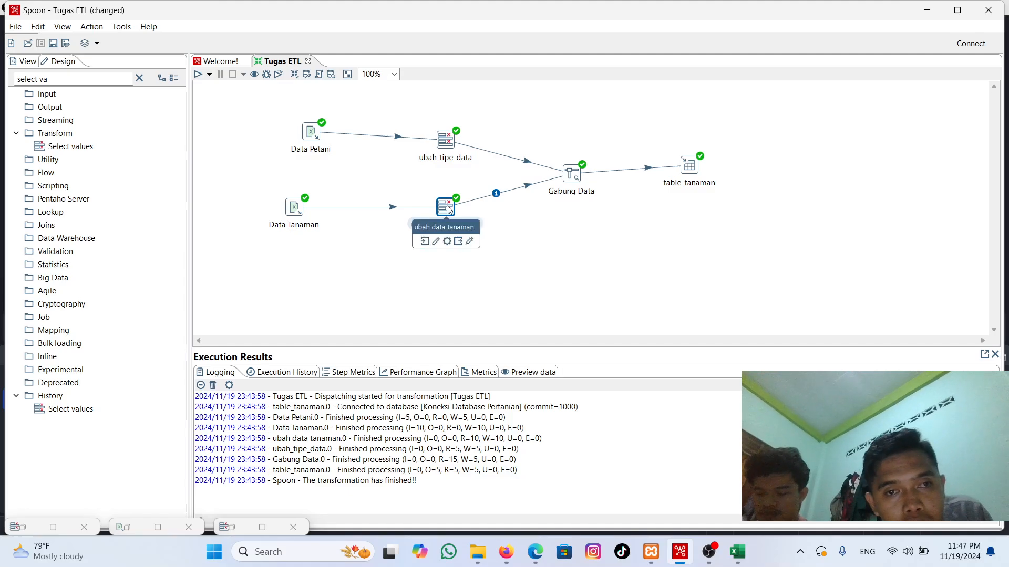
right_click(447, 207)
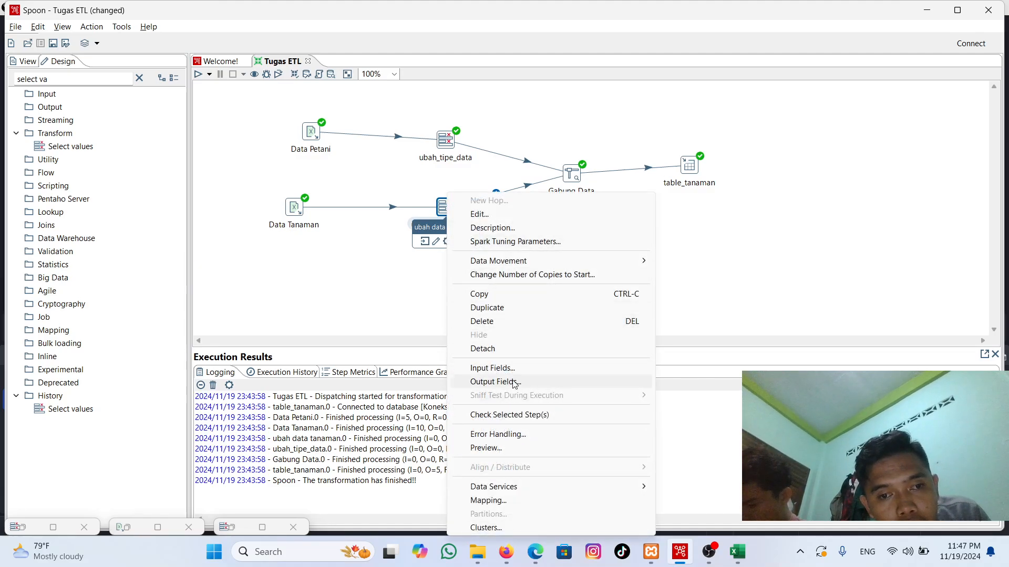
left_click(514, 448)
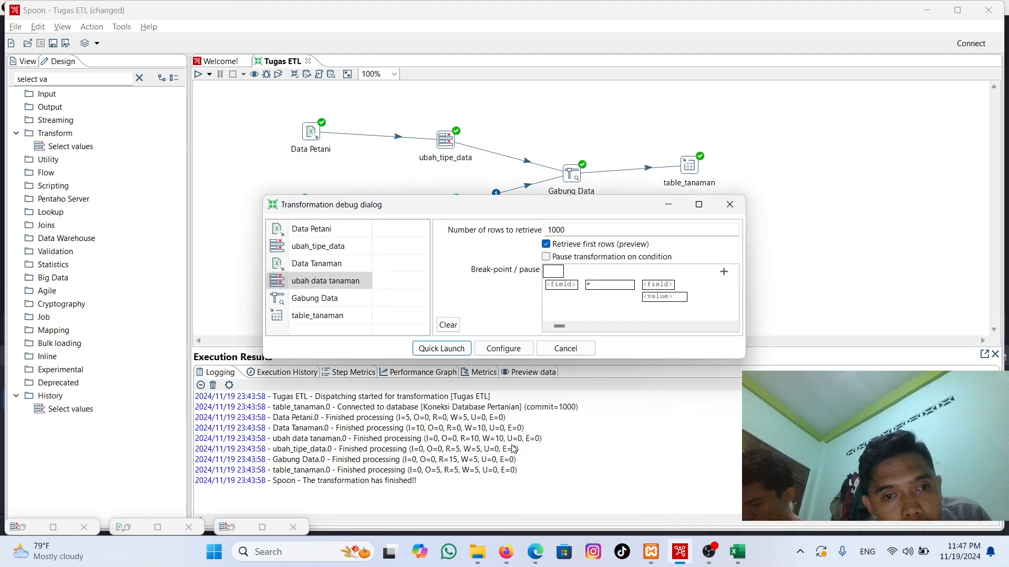
left_click(441, 349)
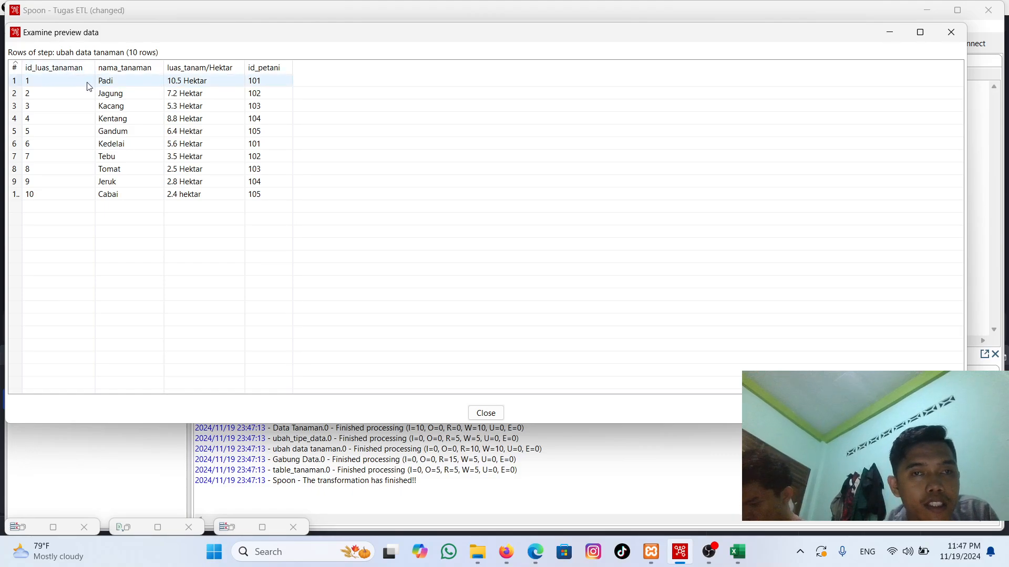
left_click(892, 35)
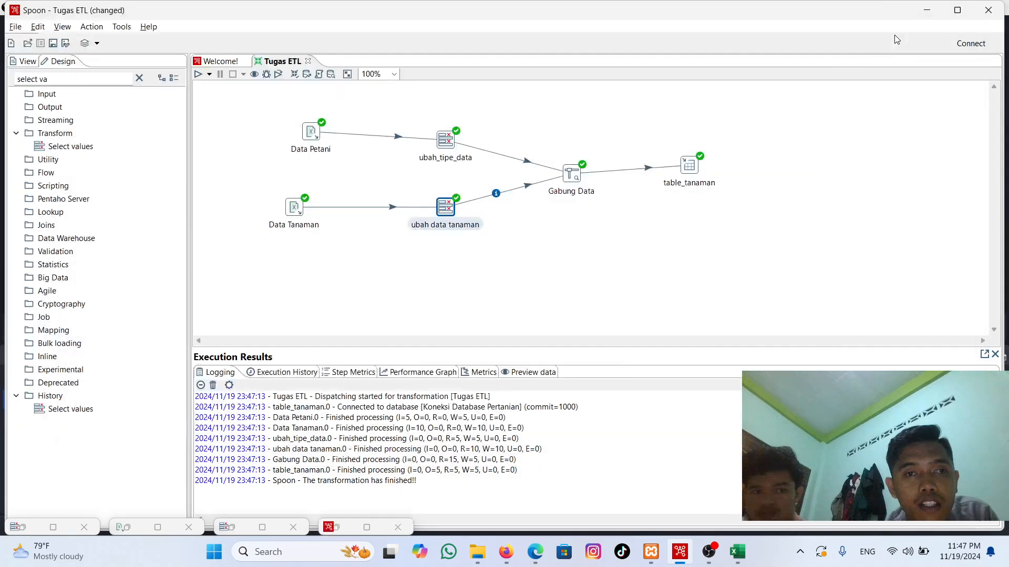
Step: Preview the ubah_tipe_data output again with a quick launch, examine the id_petani column, and minimize the preview window
mouse_move(445, 139)
right_click(444, 138)
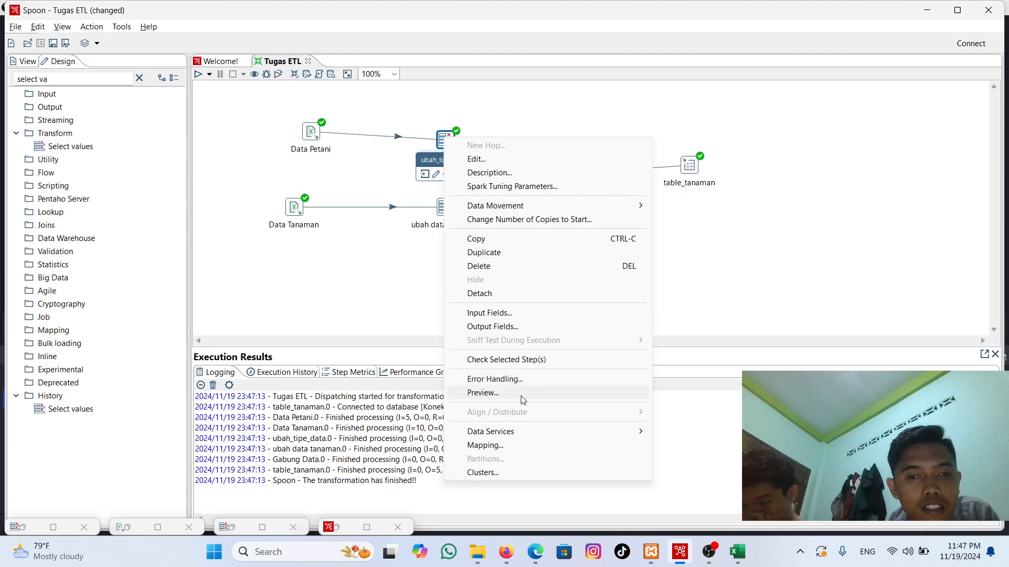
left_click(483, 393)
left_click(441, 348)
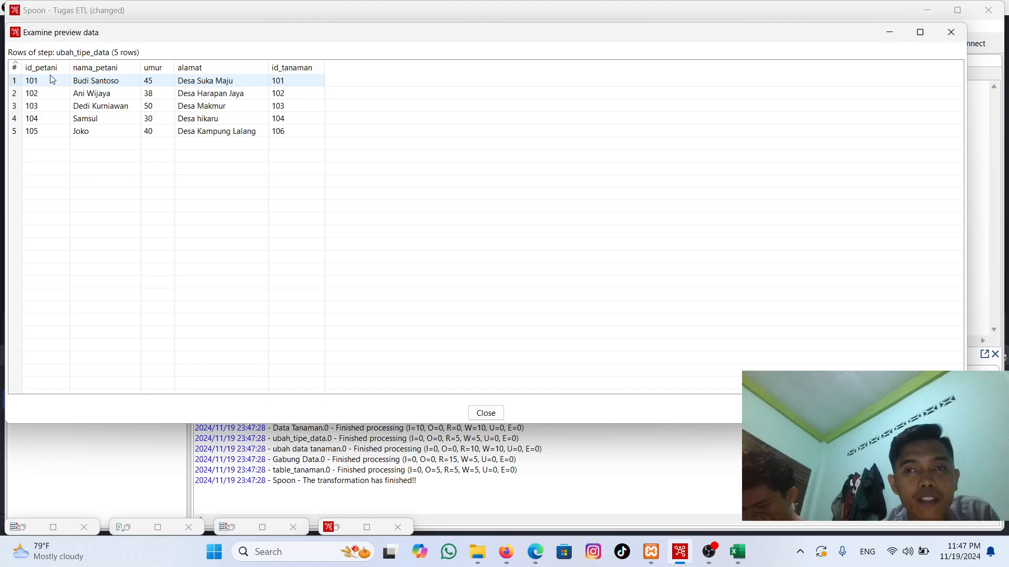
left_click(891, 37)
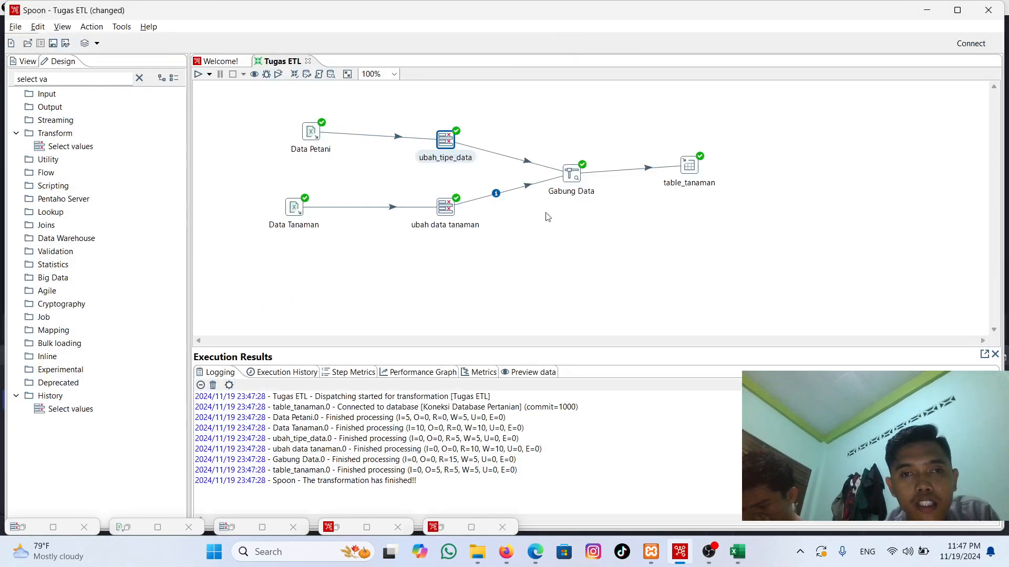
Step: Preview the ubah data tanaman output once more with a quick launch, and close the preview and its step-selection window
right_click(445, 207)
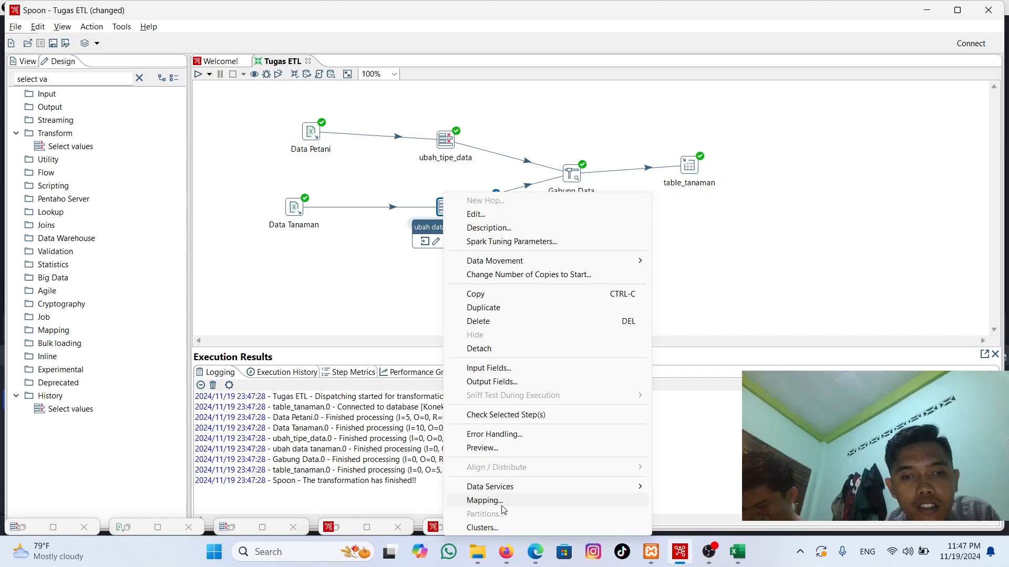
left_click(482, 449)
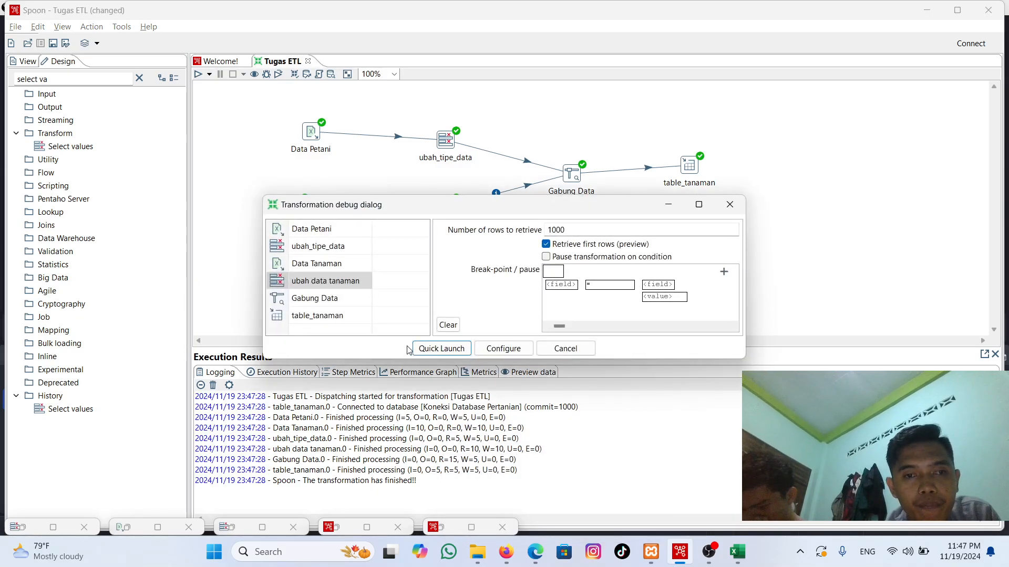
left_click(429, 350)
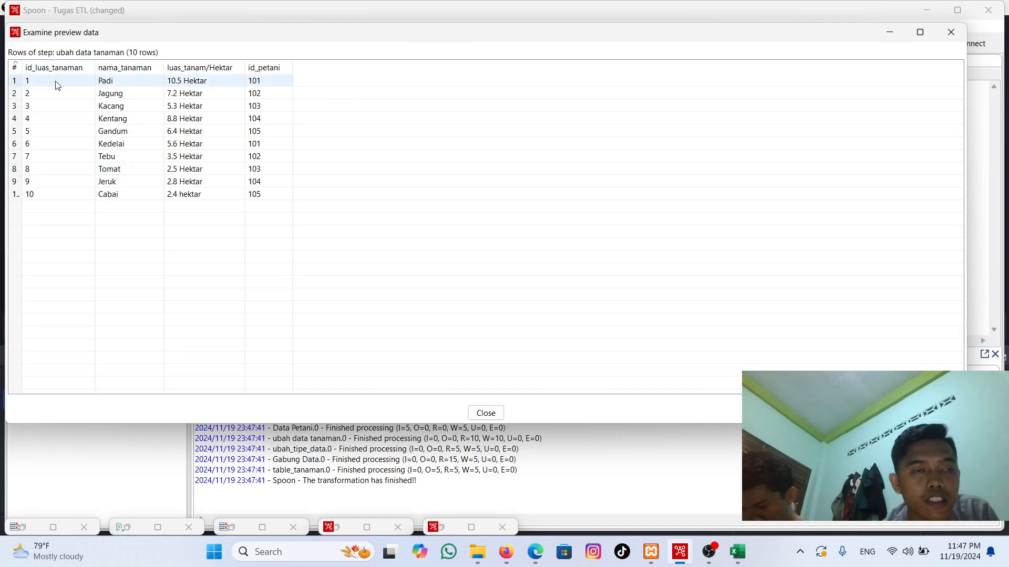
left_click(951, 32)
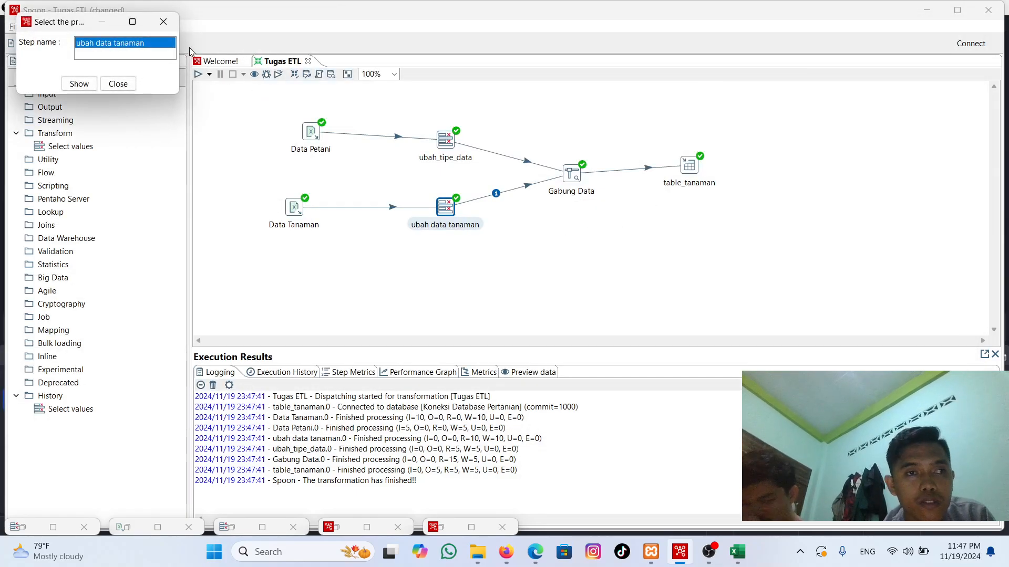
left_click(163, 22)
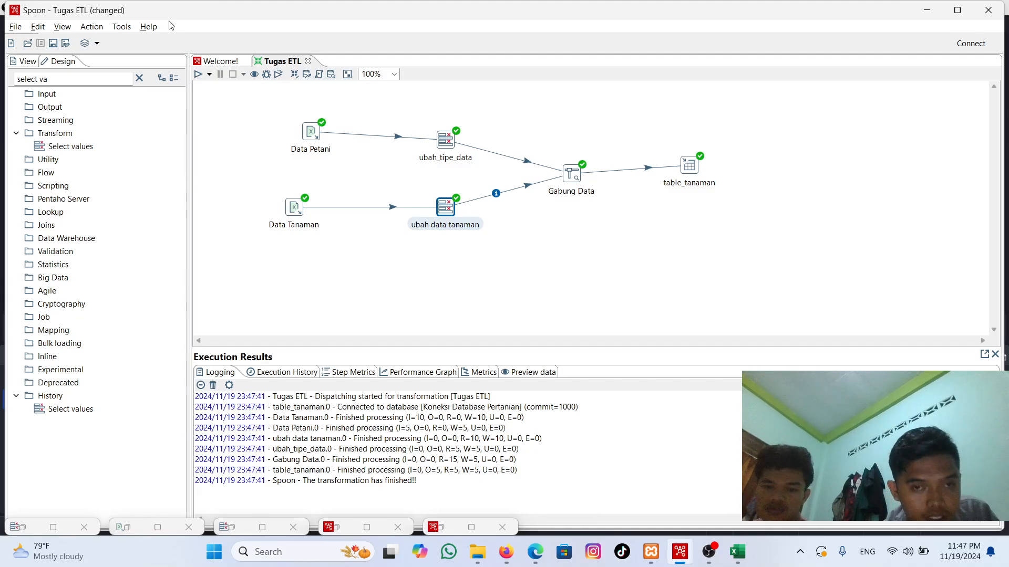
left_click(709, 552)
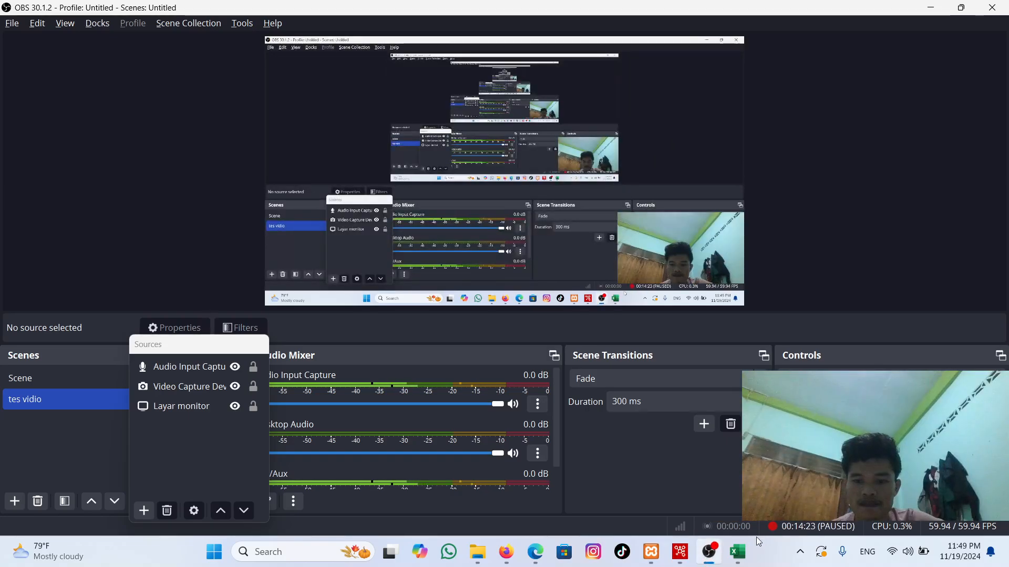
mouse_move(681, 554)
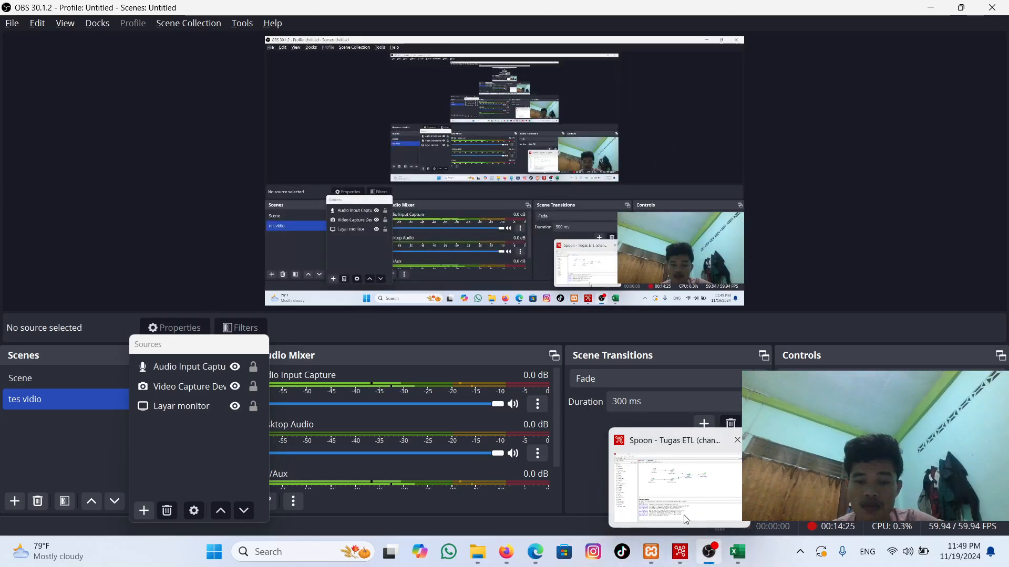
left_click(690, 518)
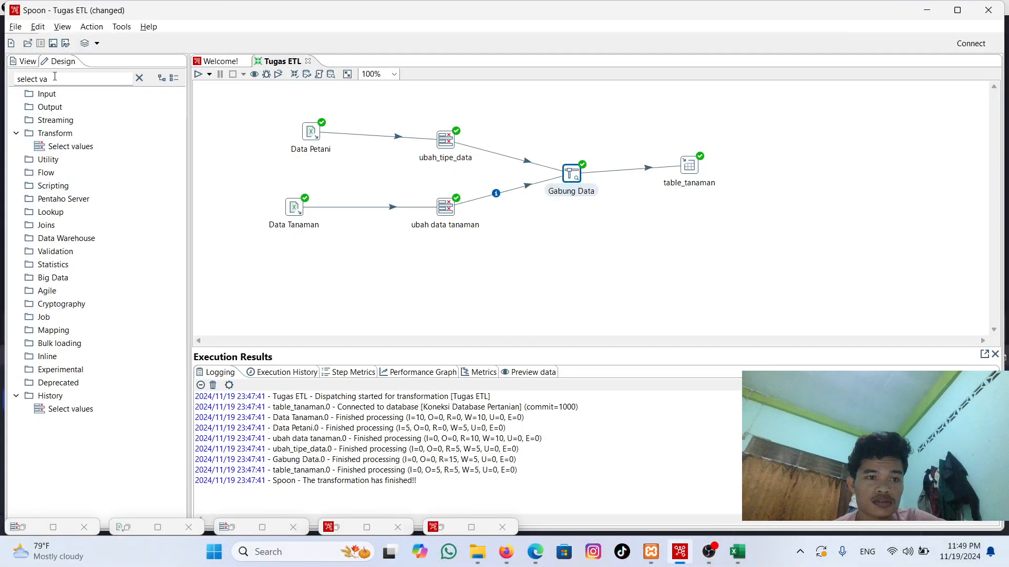
Step: Replace the design step search text with "stream look" to find the Stream lookup step
left_click_drag(55, 76, 2, 86)
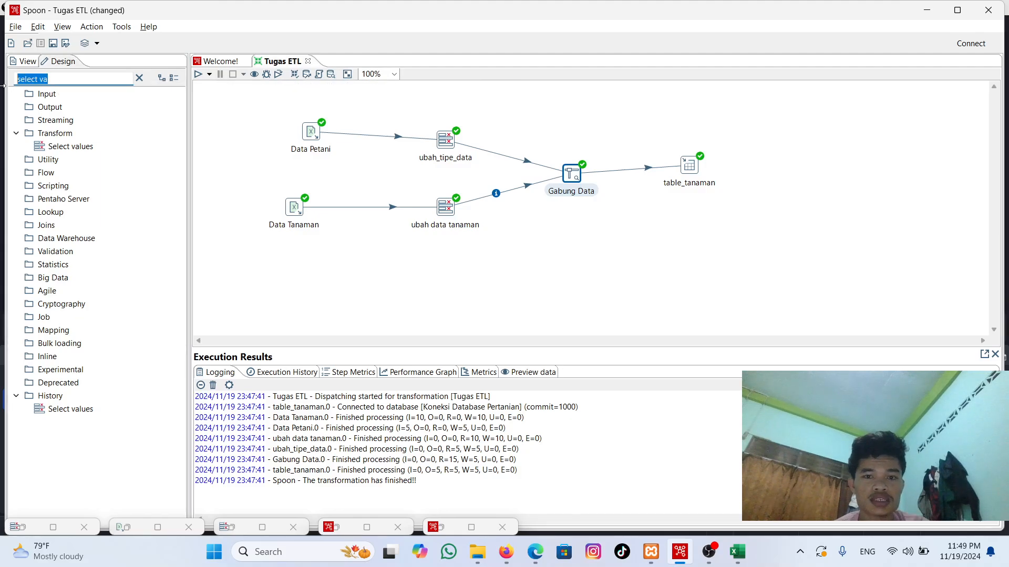
type("stream")
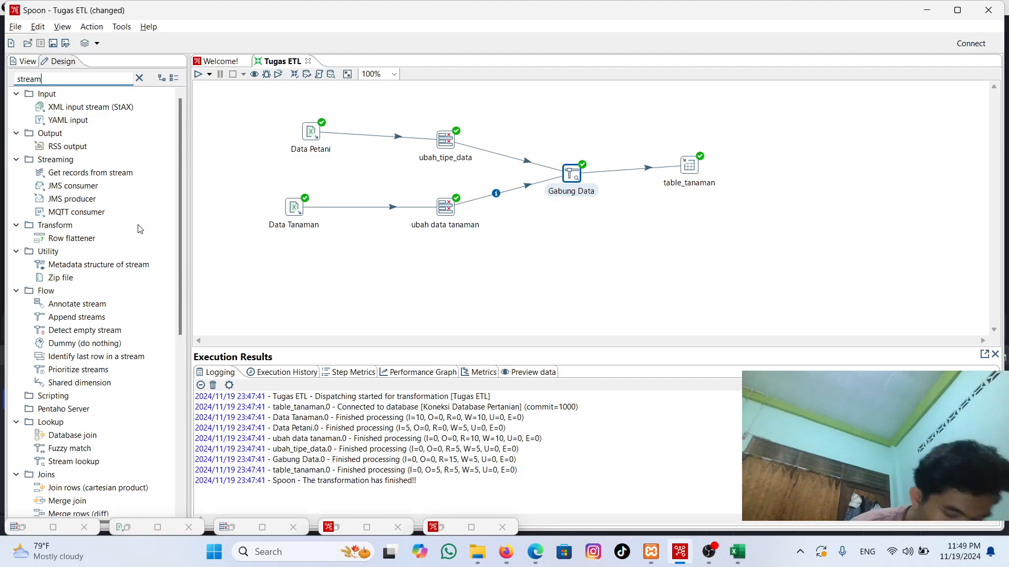
type("look")
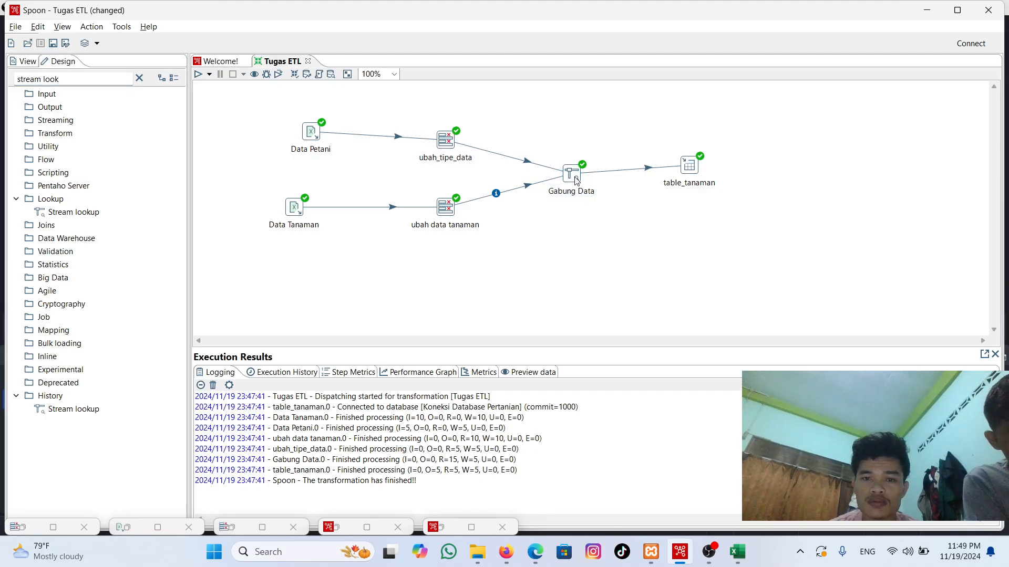
Step: Open the Gabung Data Stream lookup step, examine its lookup step, key fields and retrieved fields, and accept the settings
mouse_move(576, 180)
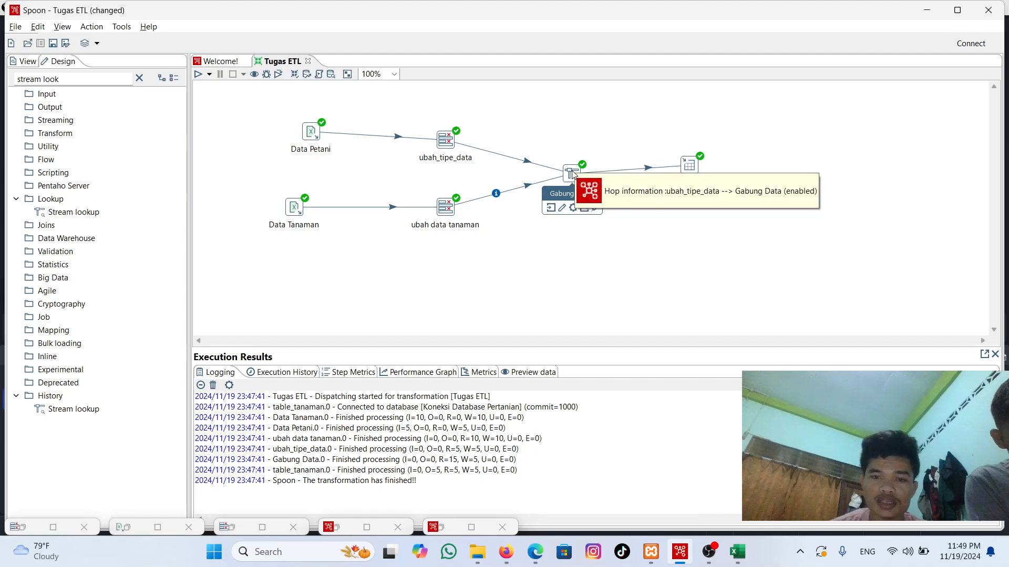
double_click(572, 174)
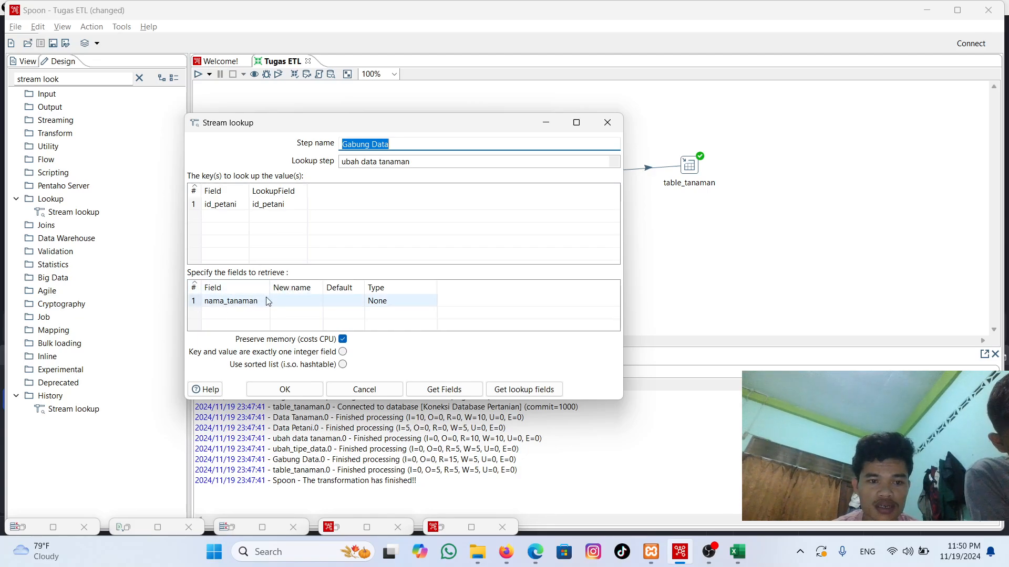
left_click(290, 389)
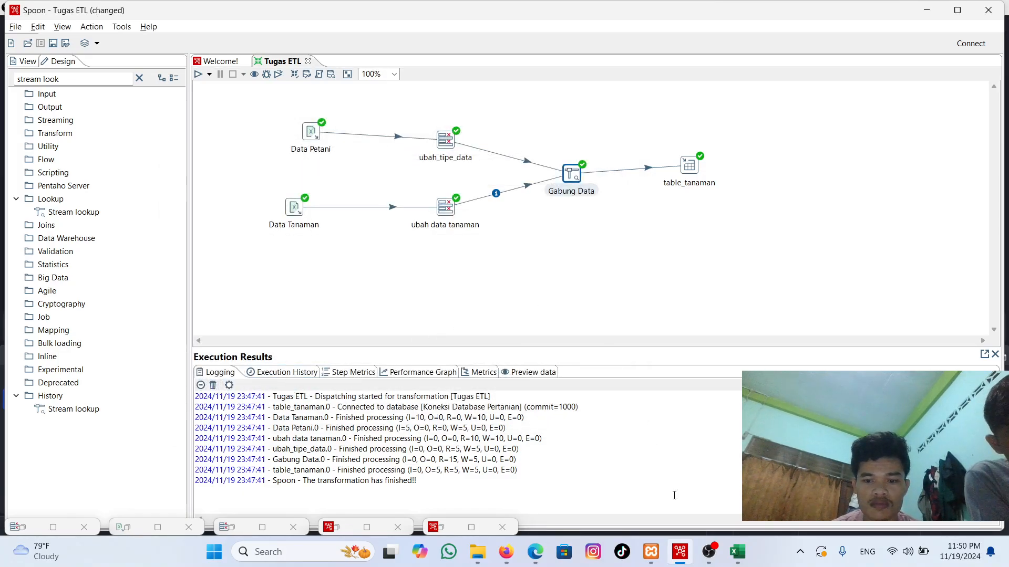
left_click(709, 551)
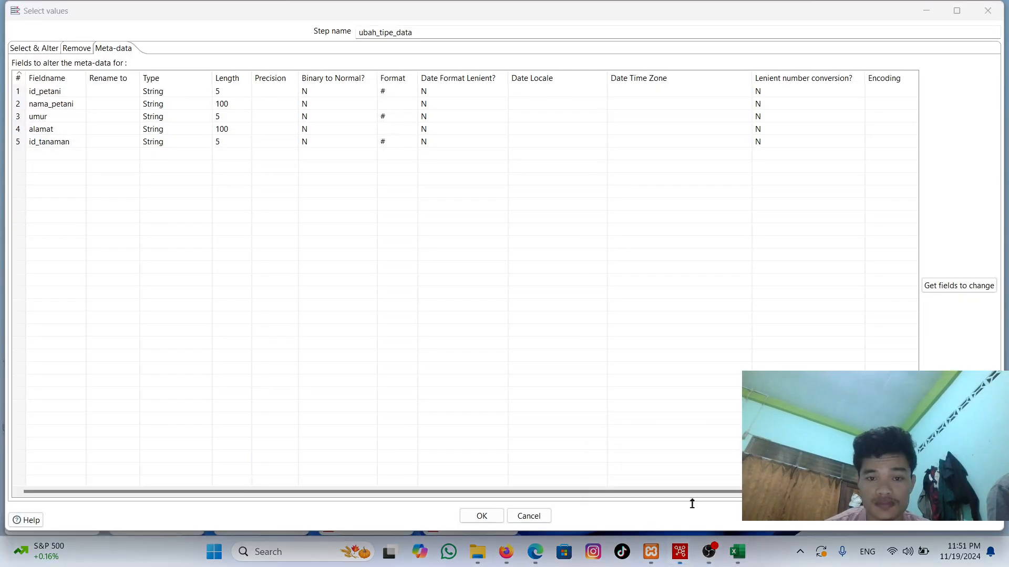
left_click(692, 503)
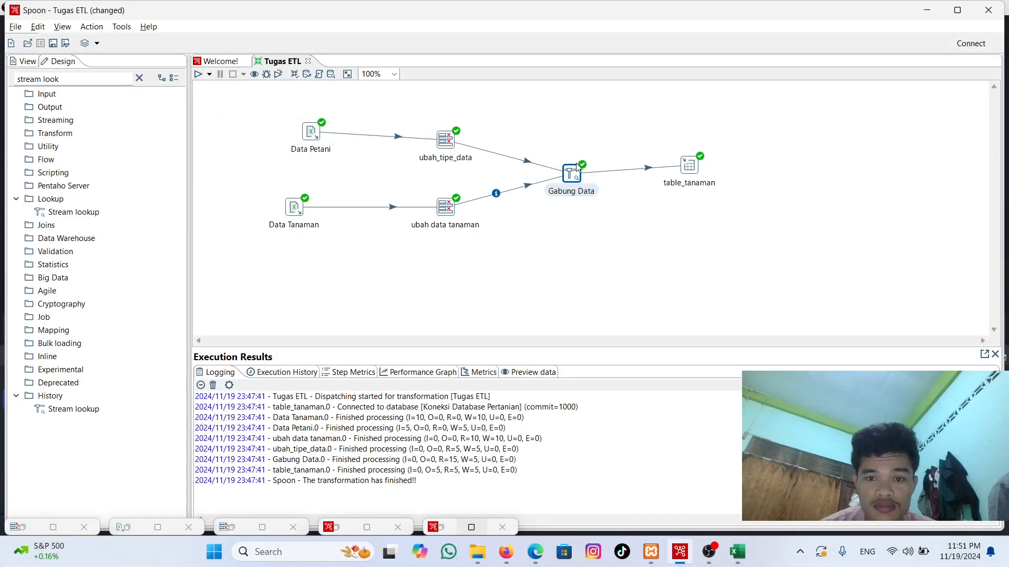
Step: Preview the first 1000 rows of the Gabung Data step with a quick launch, examine the joined fields, and close the preview
mouse_move(574, 175)
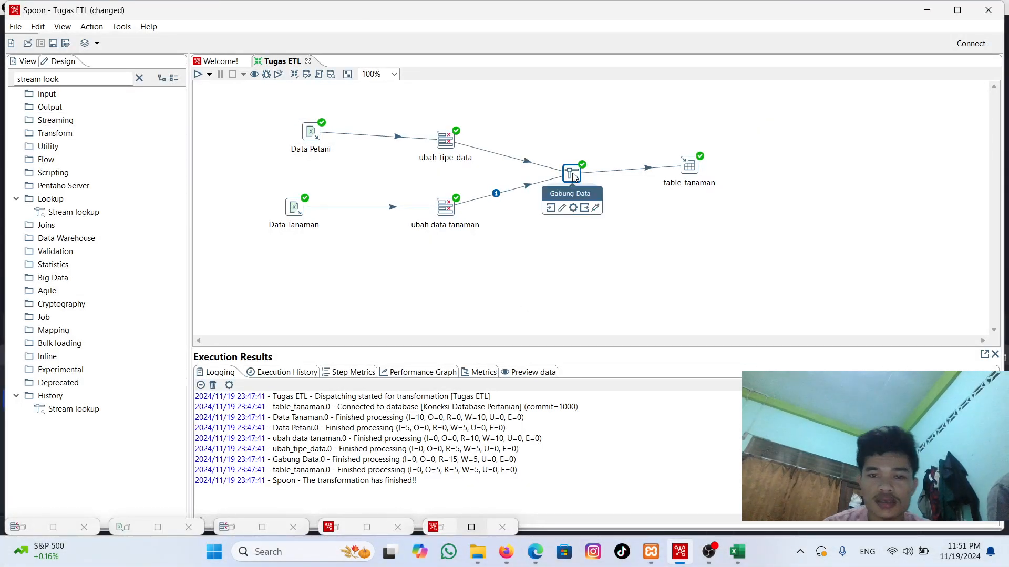
right_click(573, 176)
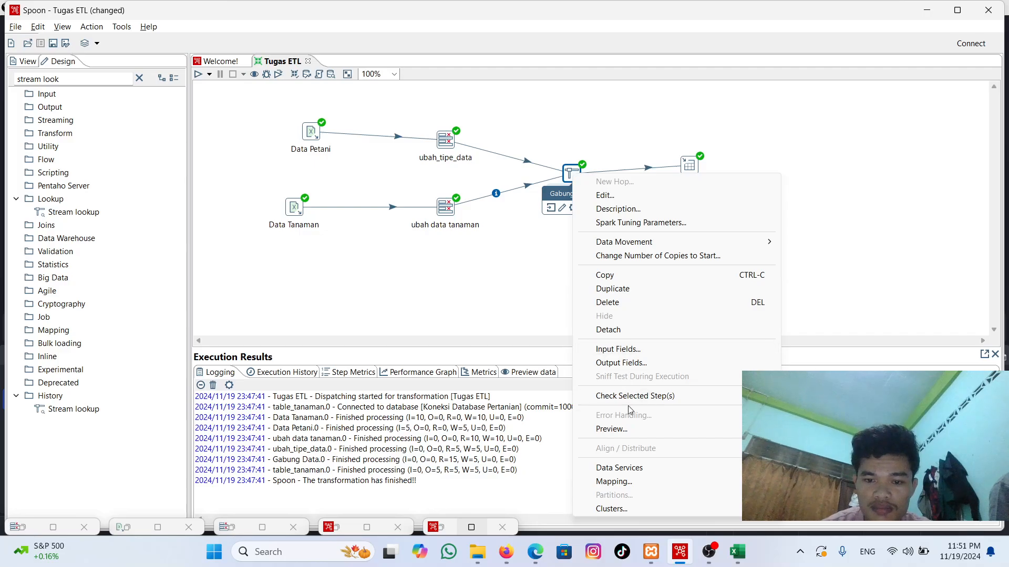
left_click(629, 436)
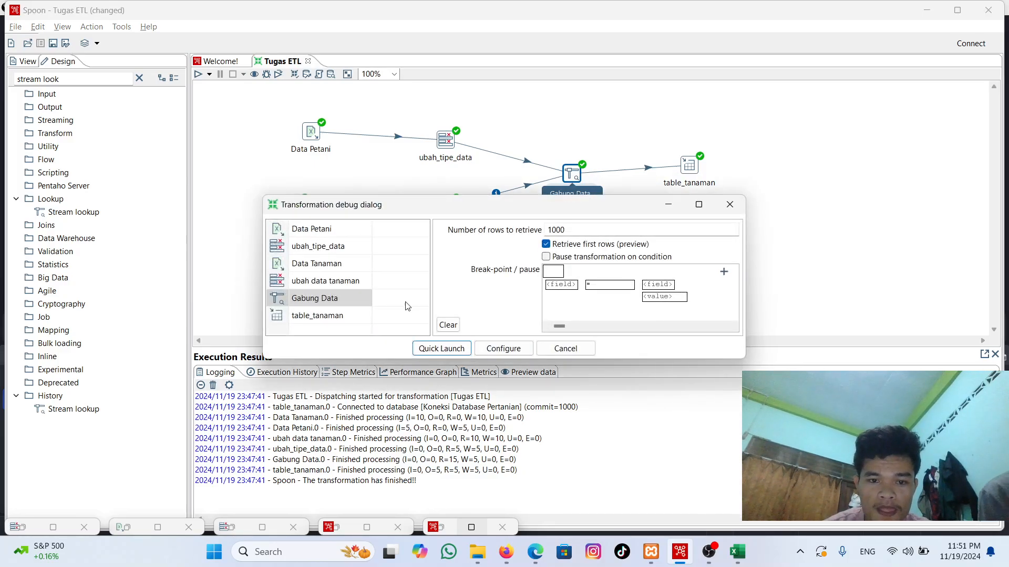
left_click(442, 349)
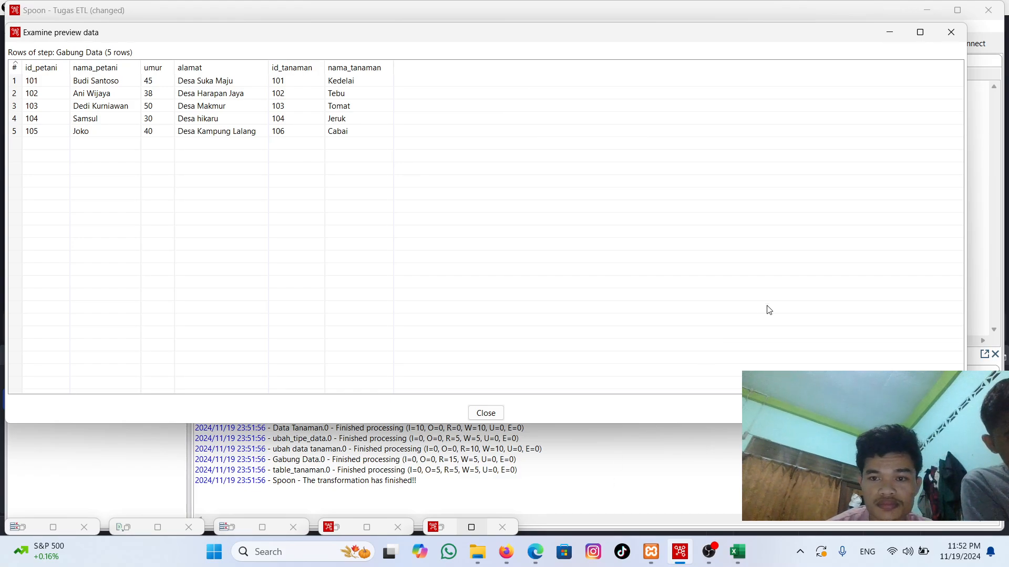
left_click(951, 32)
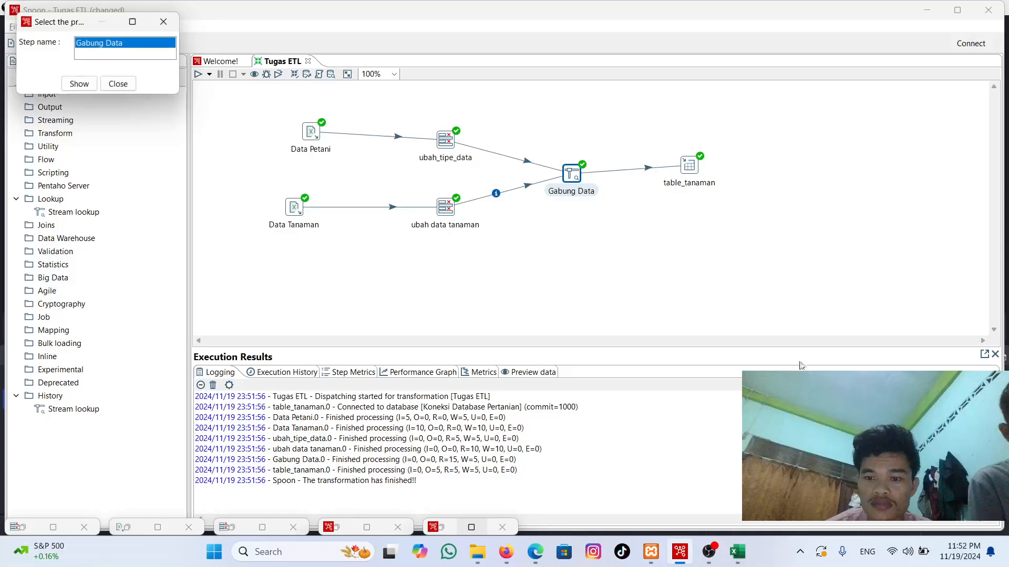
mouse_move(709, 551)
left_click(736, 502)
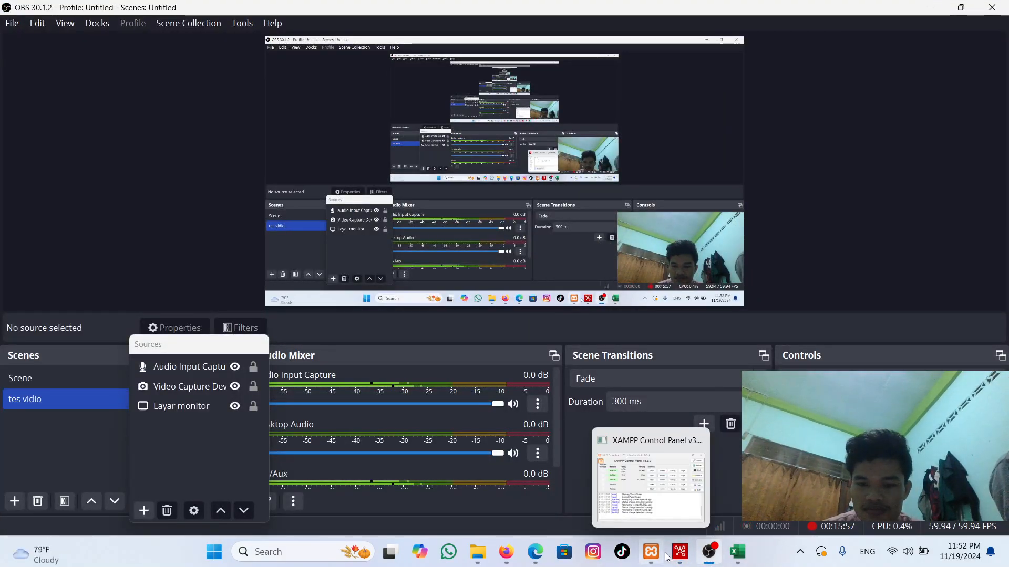
left_click(678, 499)
left_click(678, 503)
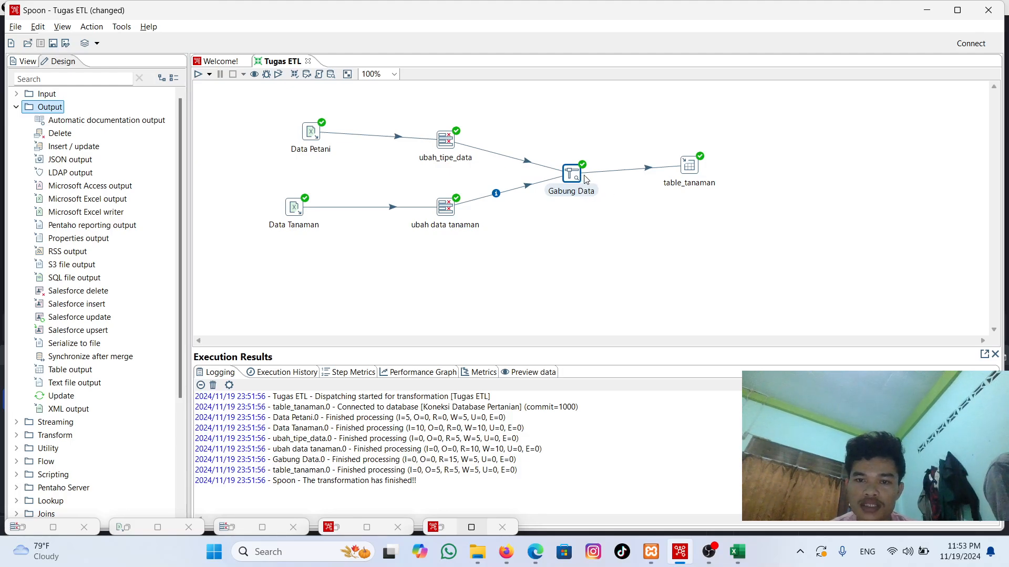
mouse_move(574, 181)
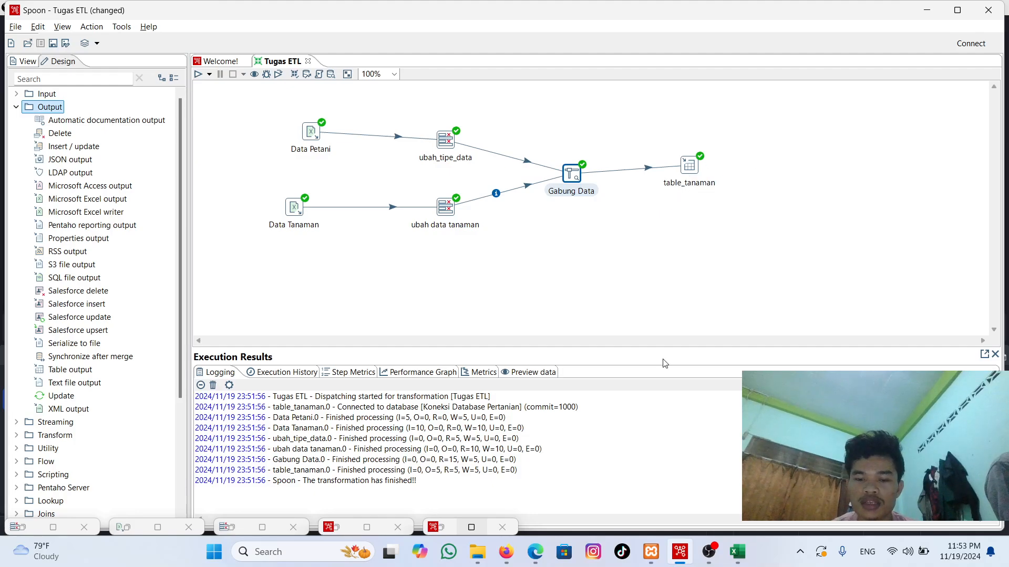
mouse_move(709, 552)
left_click(723, 495)
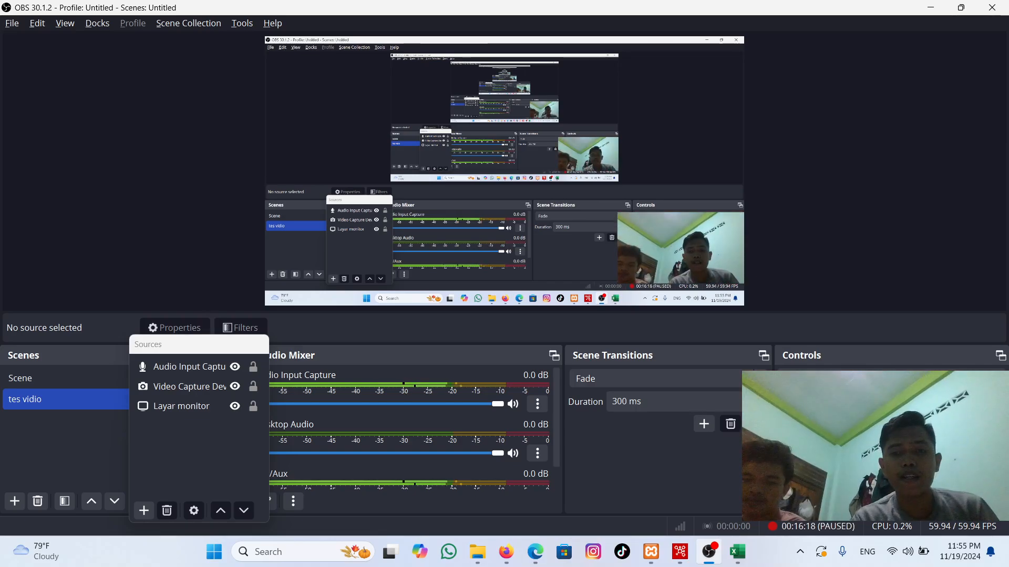
Step: Switch to Spoon, examine the connection, target table and truncate settings of the table_tanaman Table output step, and accept them
left_click(673, 553)
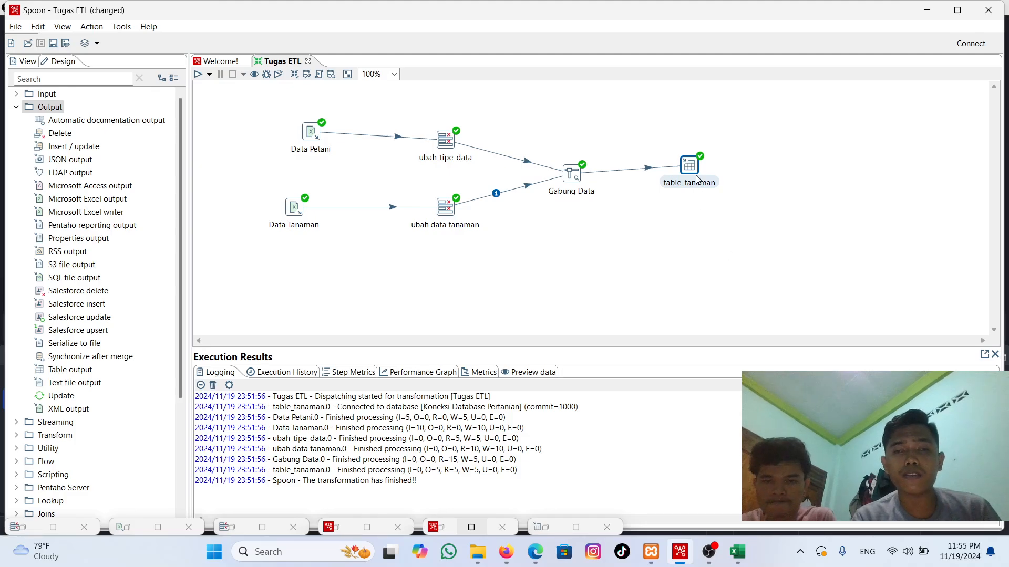
mouse_move(695, 173)
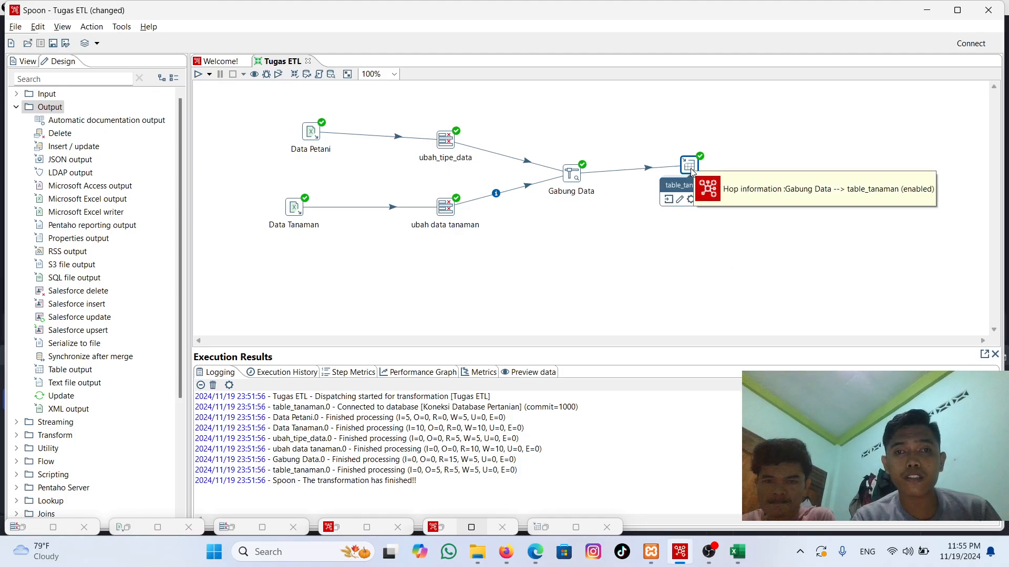
double_click(690, 169)
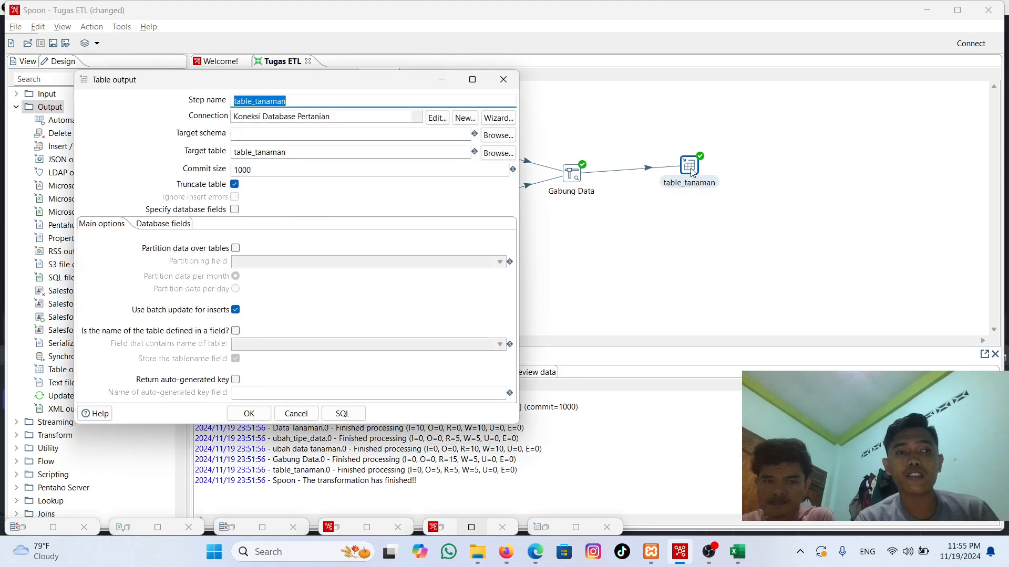
left_click(344, 98)
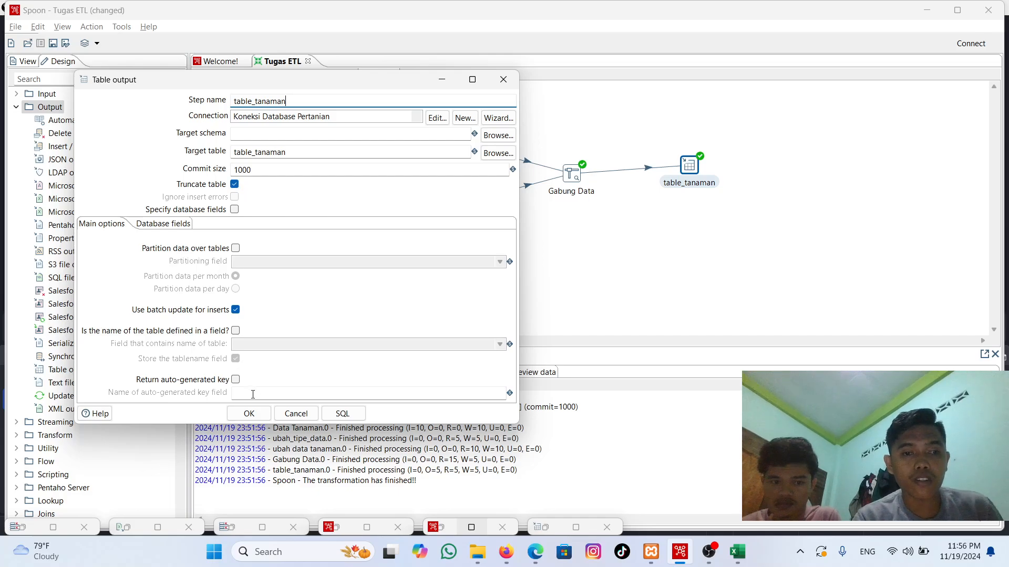
left_click(249, 415)
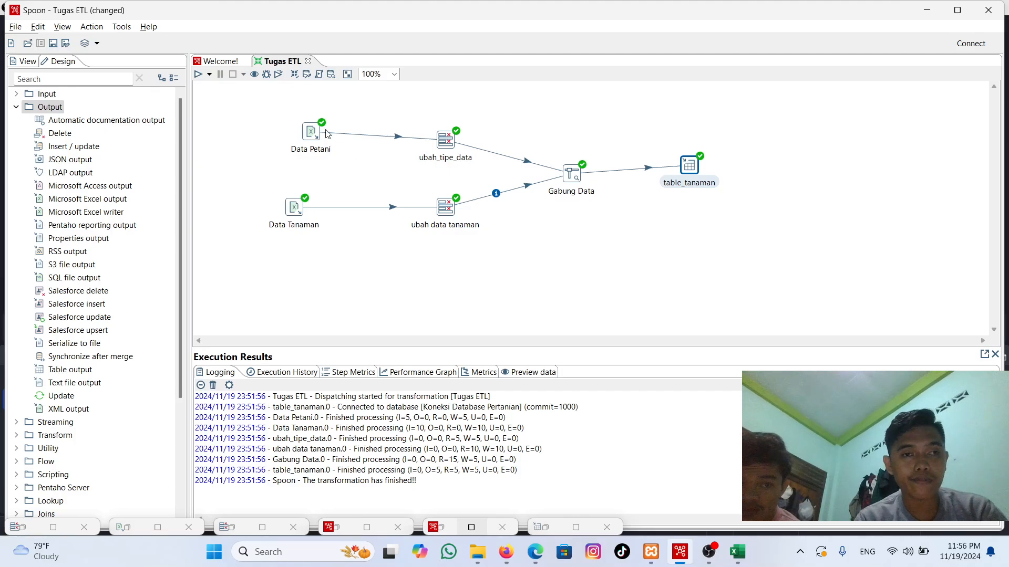
Step: Run the Tugas ETL transformation with the Pentaho local configuration and Basic log level, saving the transformation as part of the run
left_click(202, 76)
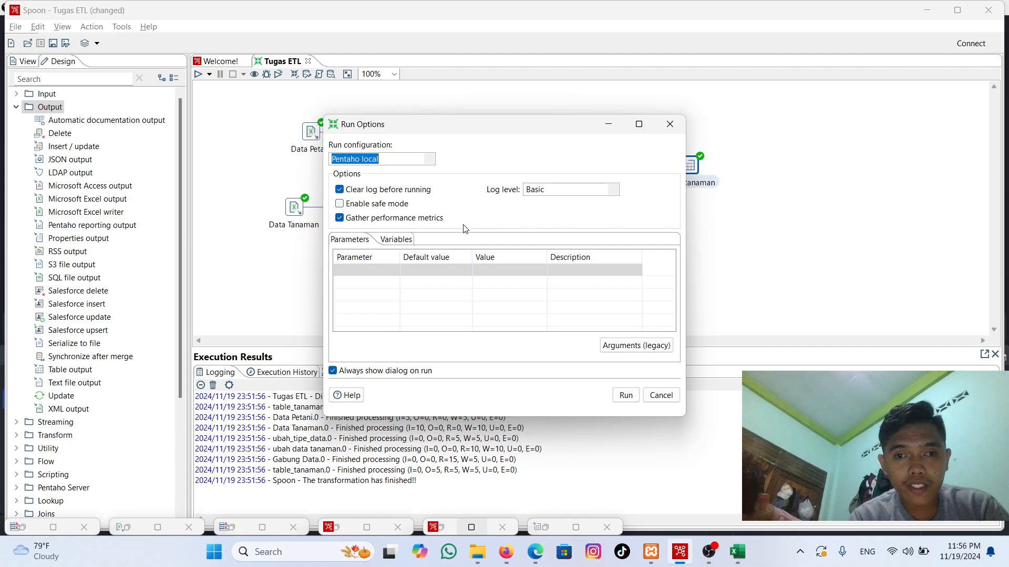
left_click(624, 395)
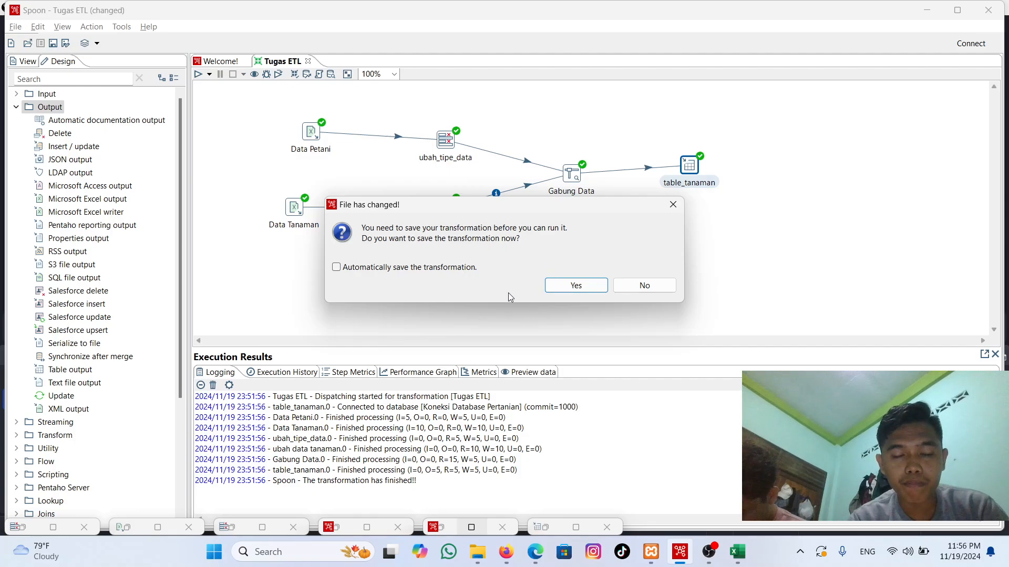
left_click(577, 285)
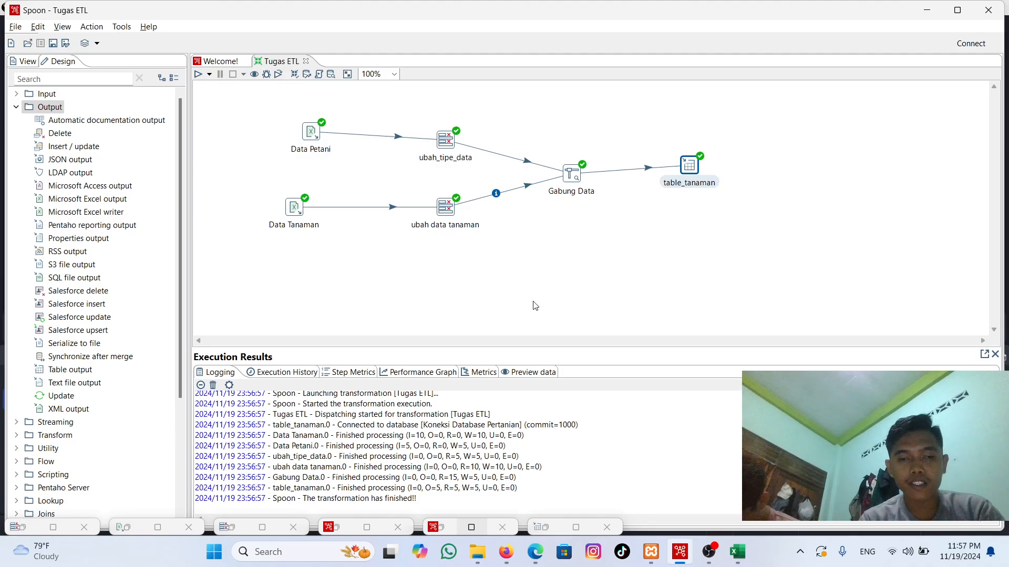
Step: Open phpMyAdmin from the MySQL module in XAMPP, examine the rows of table_tanaman and tabel hasil in dbpertanianku, and minimize the browser
mouse_move(651, 552)
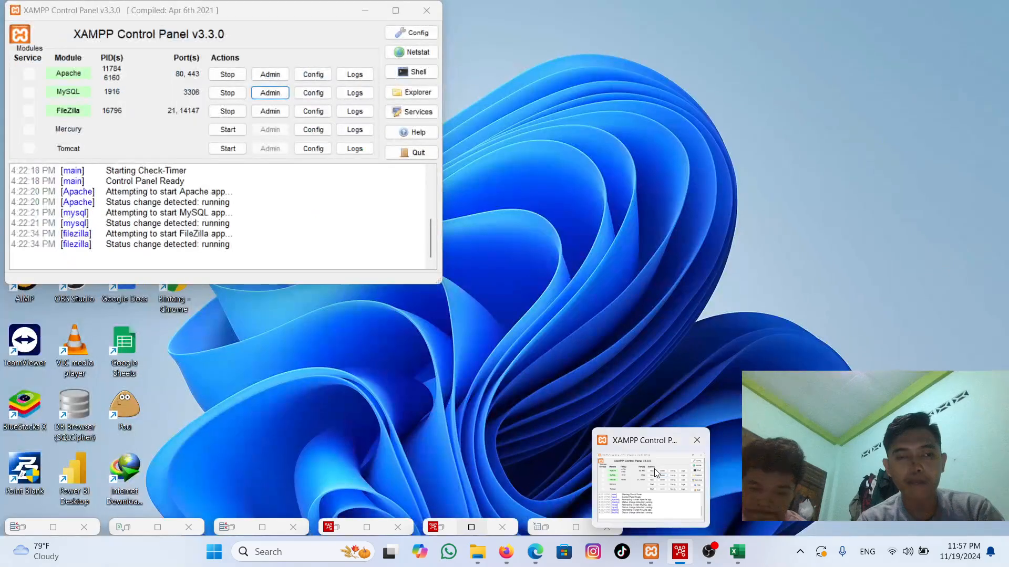
left_click(654, 468)
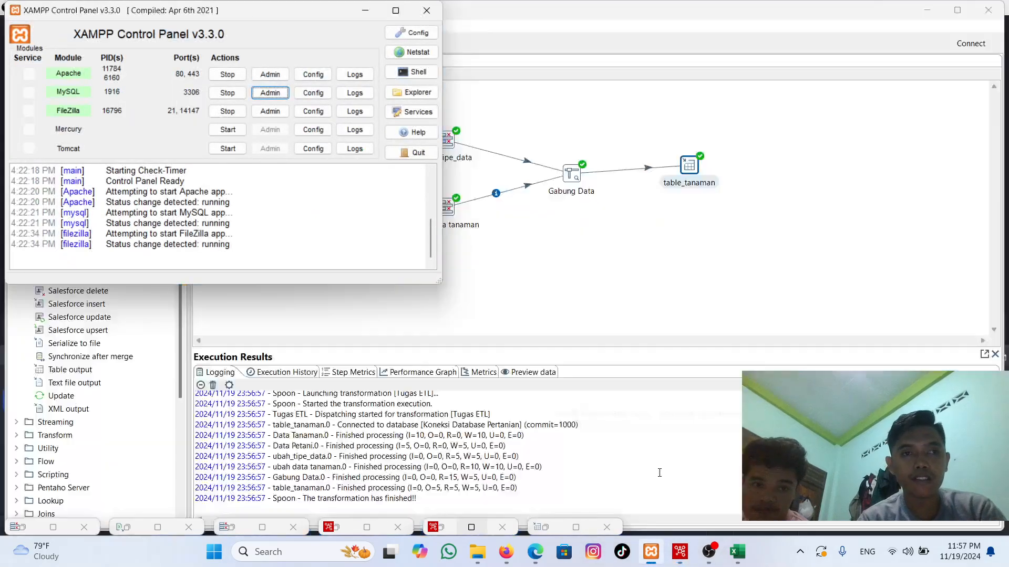
left_click(282, 95)
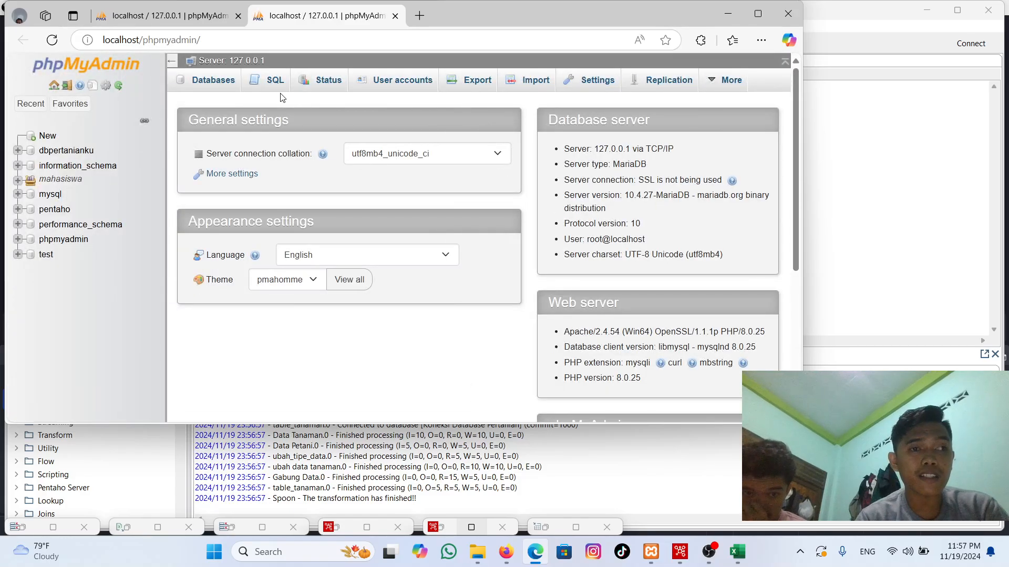
left_click(75, 153)
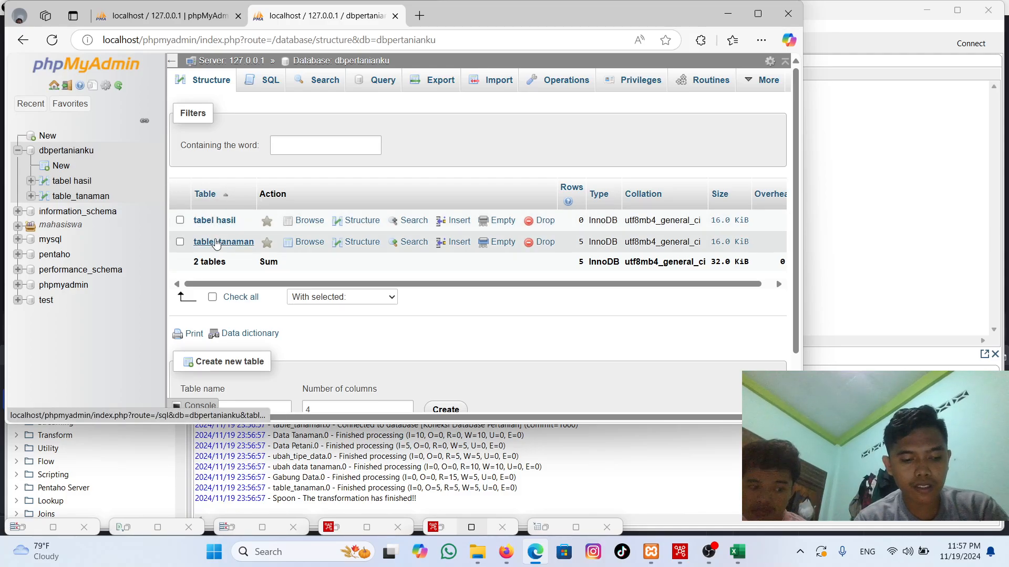
left_click(216, 242)
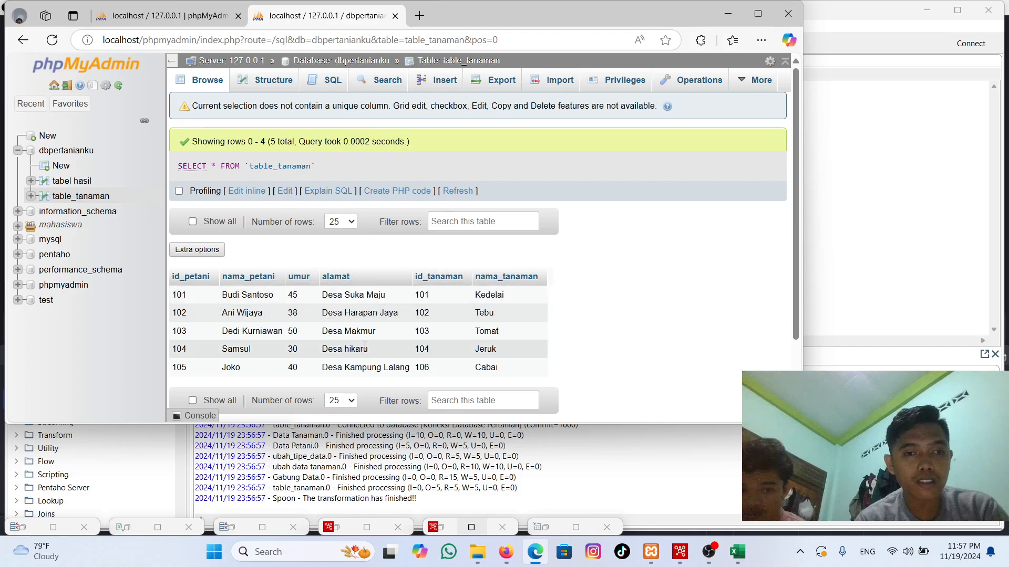
left_click(70, 184)
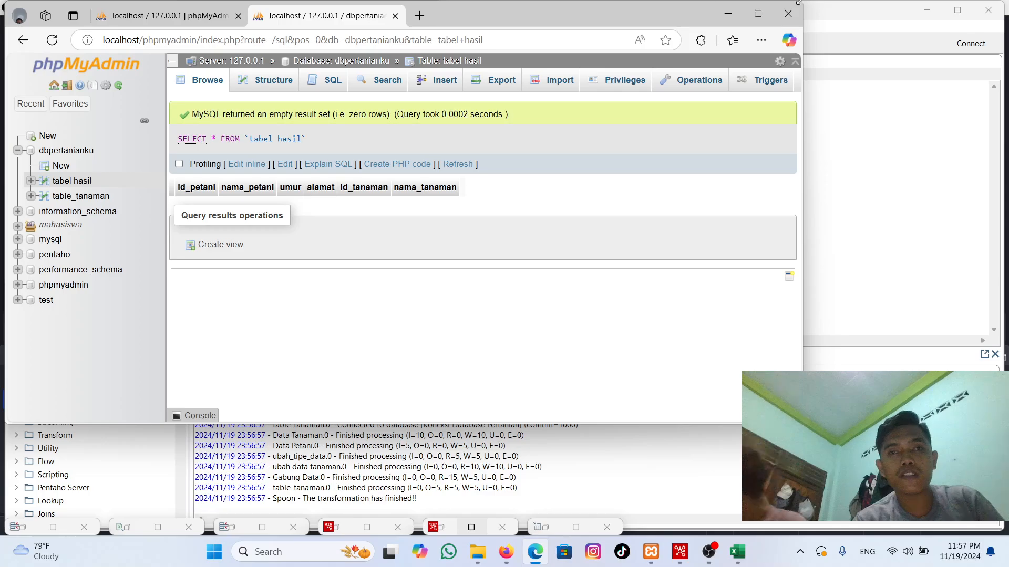
left_click(727, 14)
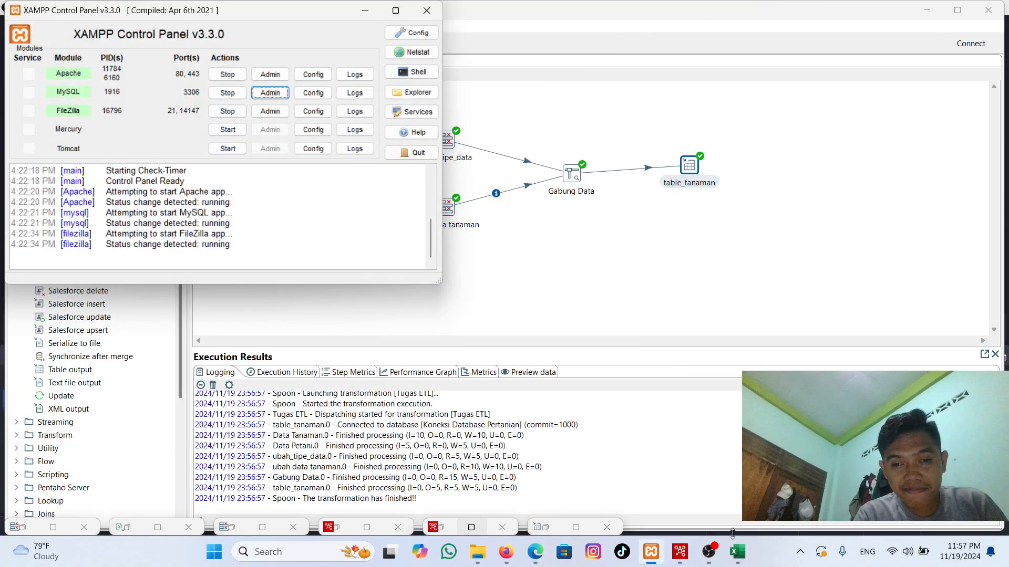
left_click(708, 552)
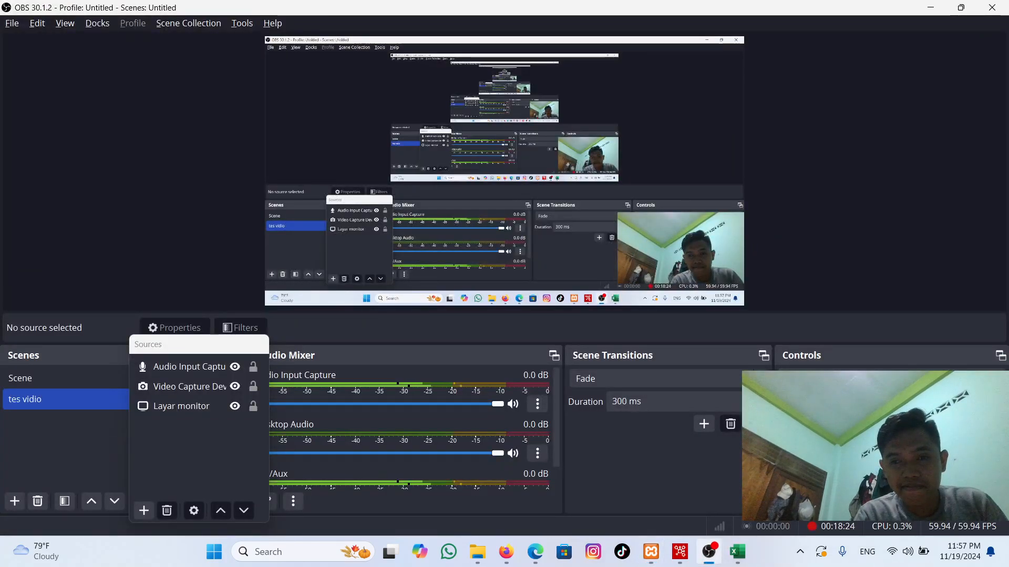